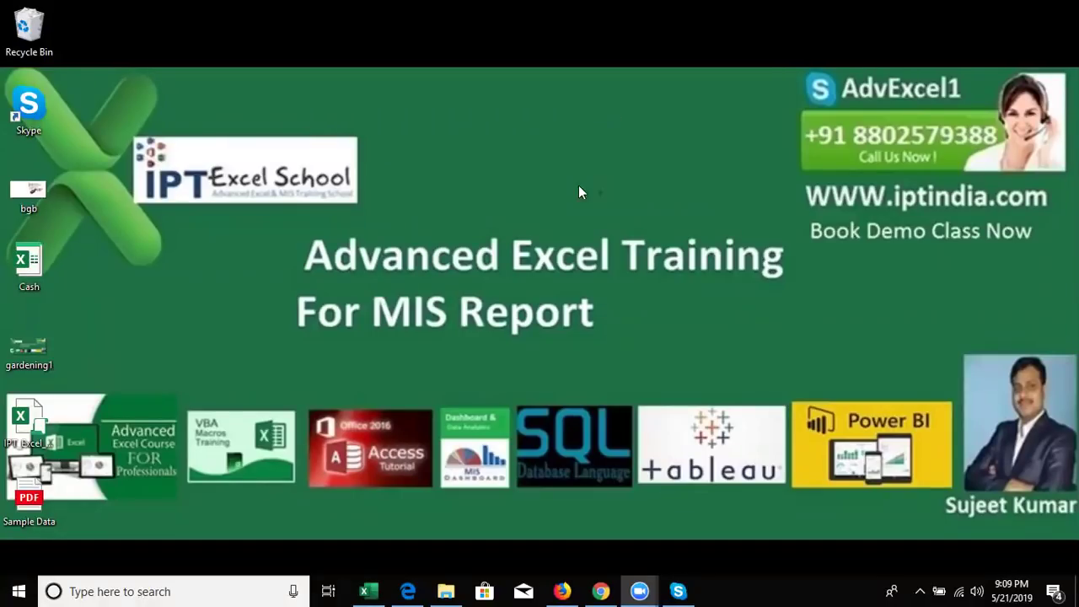
- Search Windows for 'exce' and launch Excel from the best-match result
mouse_move(562, 591)
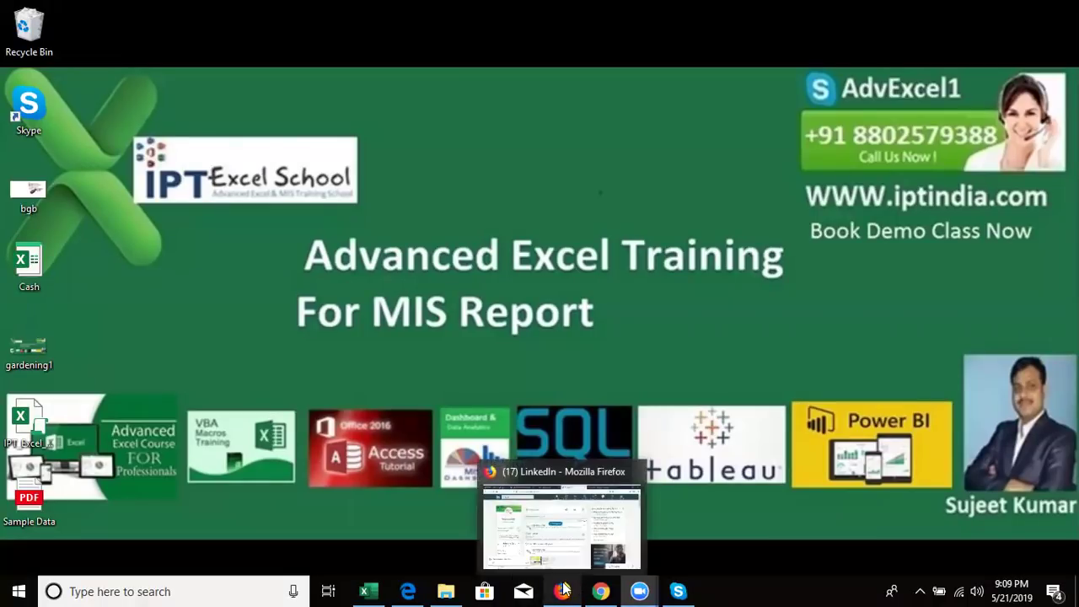
key(super)
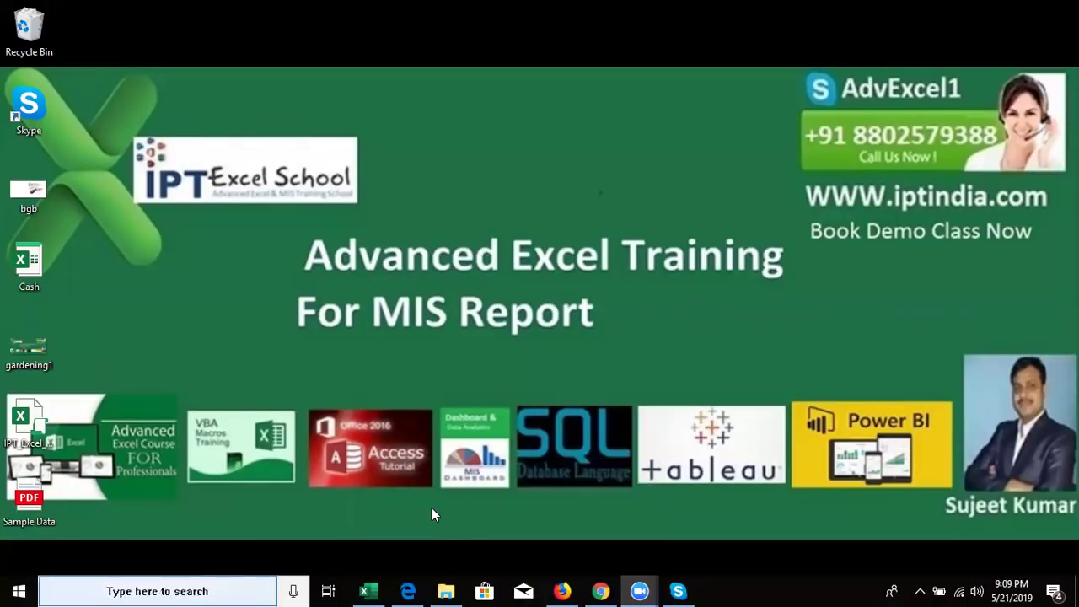
text(20)
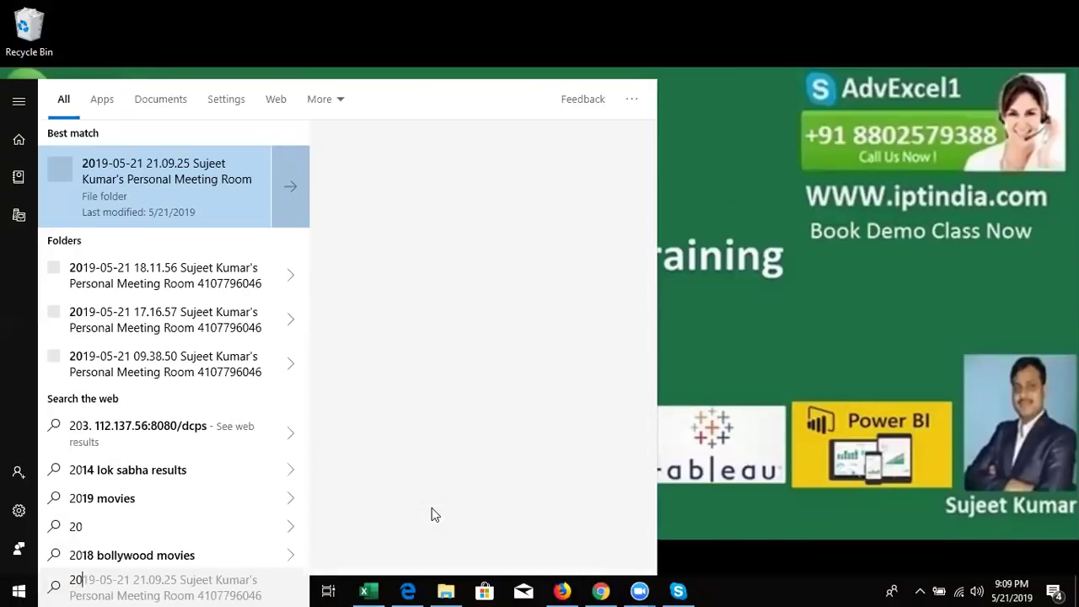
key(BackSpace)
key(BackSpace)
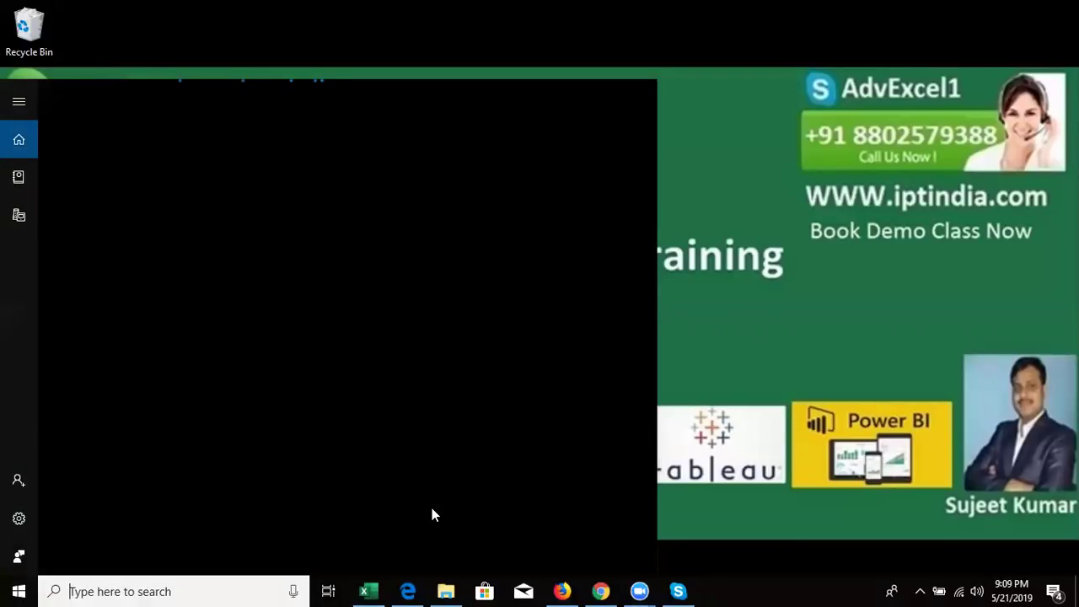
text(exce)
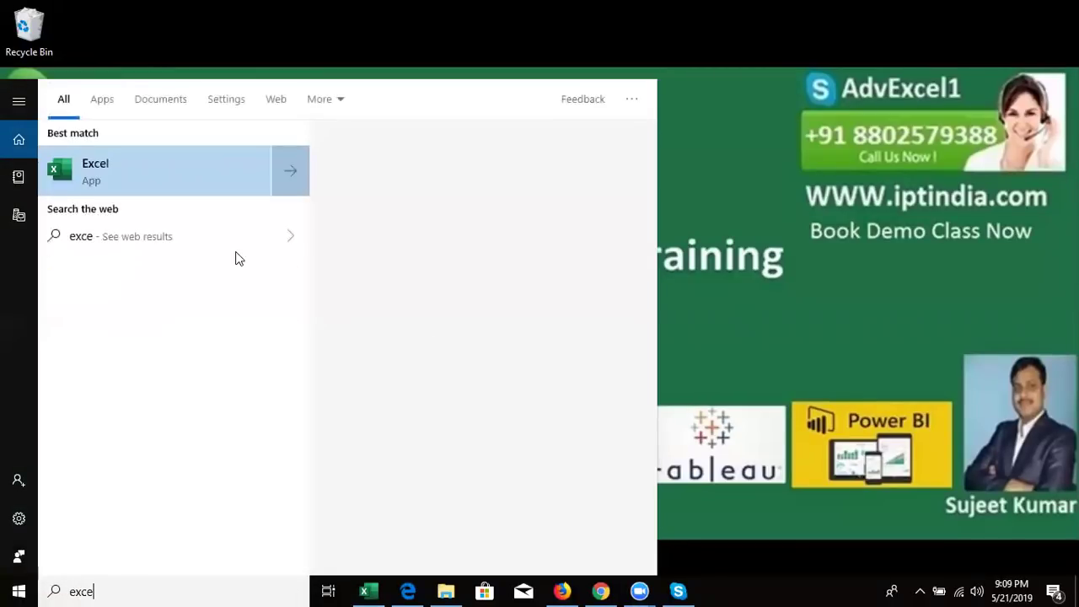
click(190, 153)
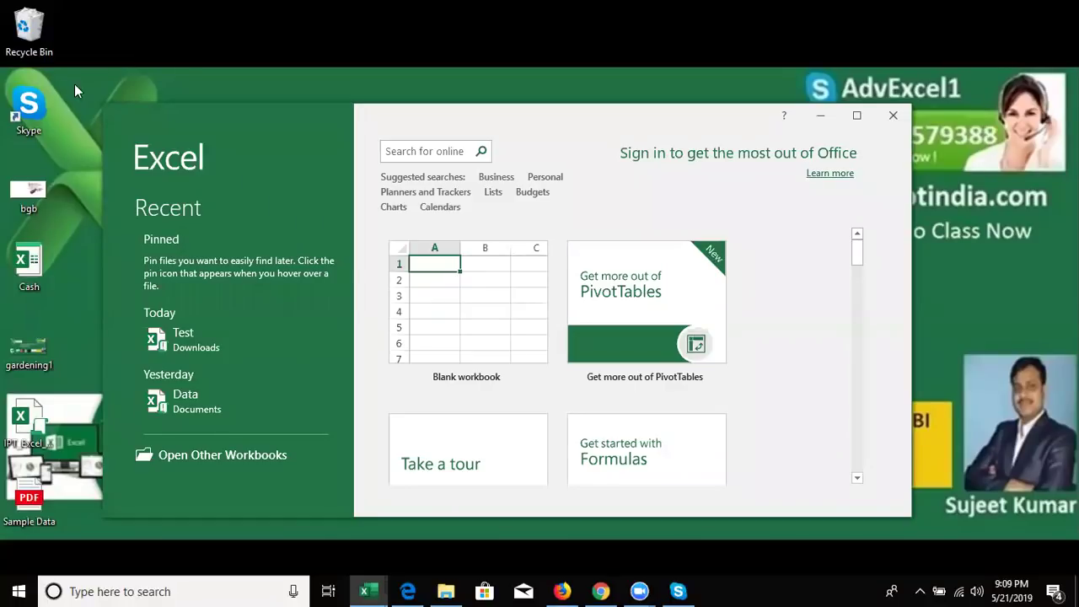
- Open a maximized blank workbook and set the Desktop picture bgb as Sheet1's background
click(422, 267)
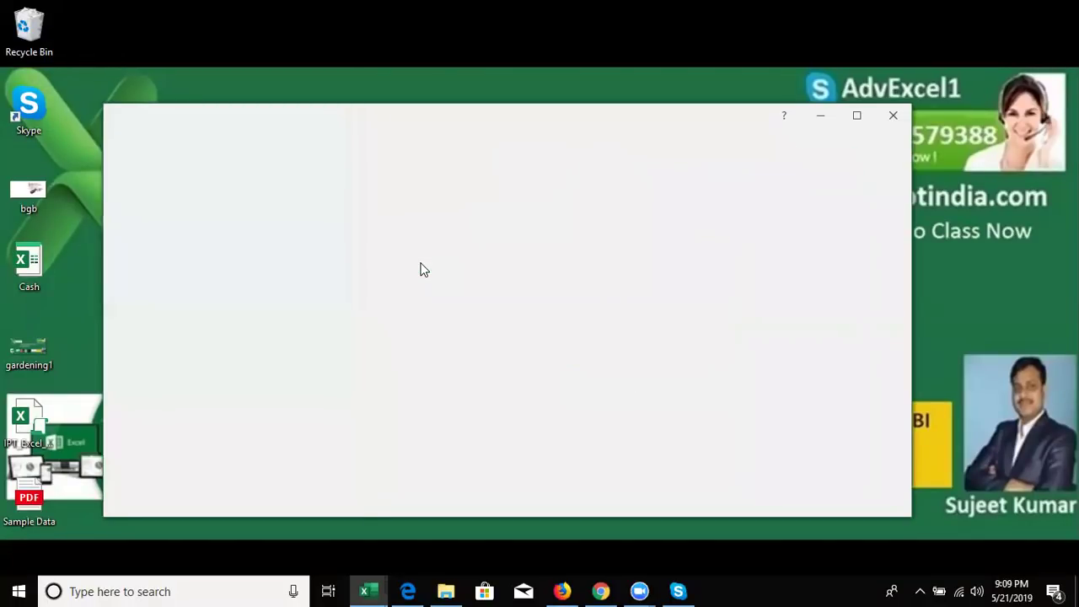
double_click(376, 119)
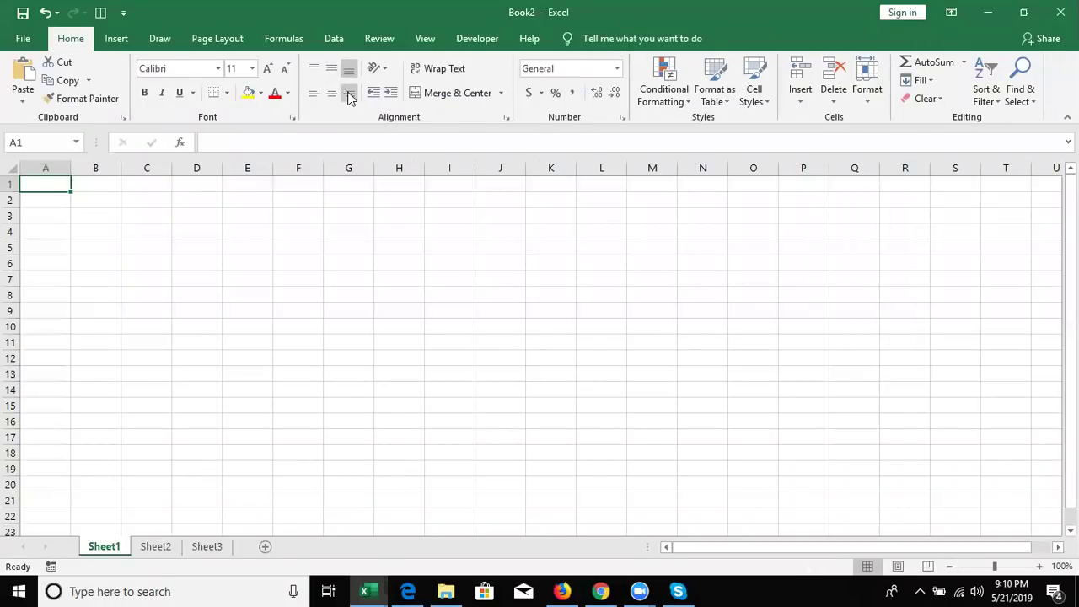
click(243, 44)
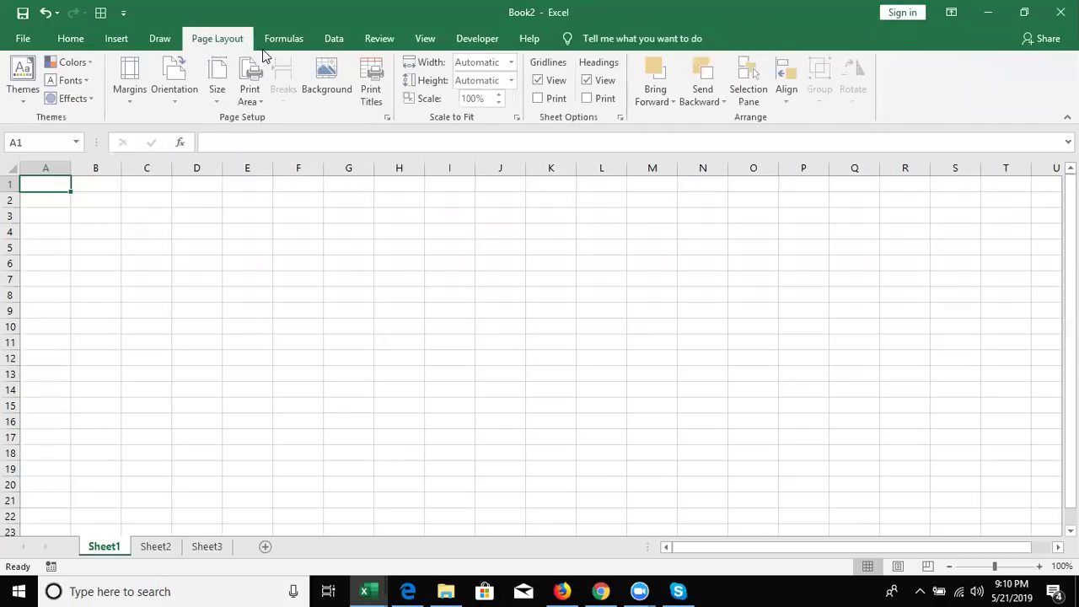
click(326, 97)
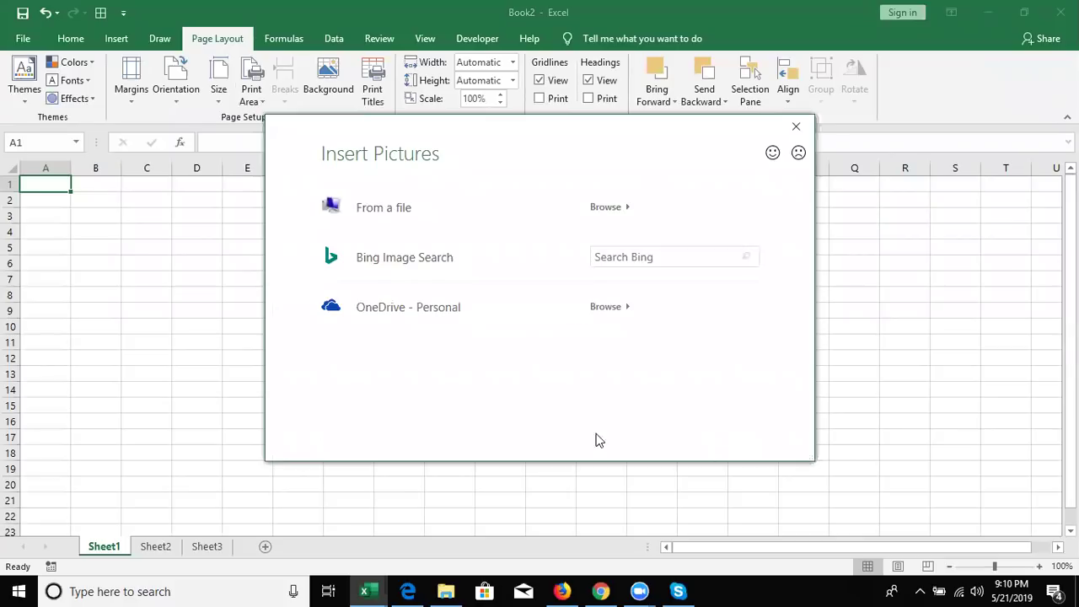
click(427, 216)
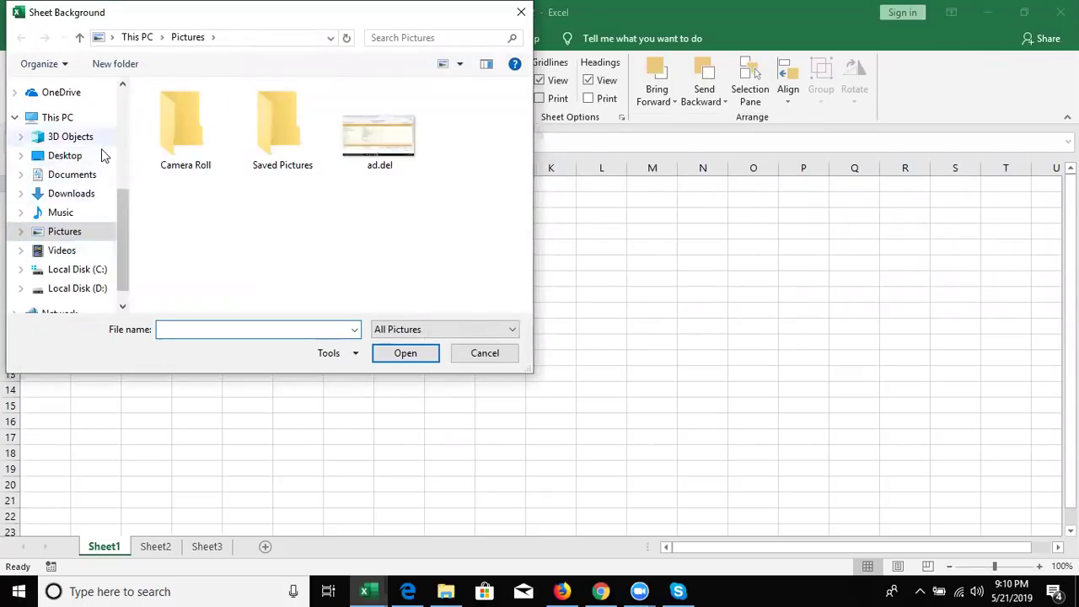
click(94, 160)
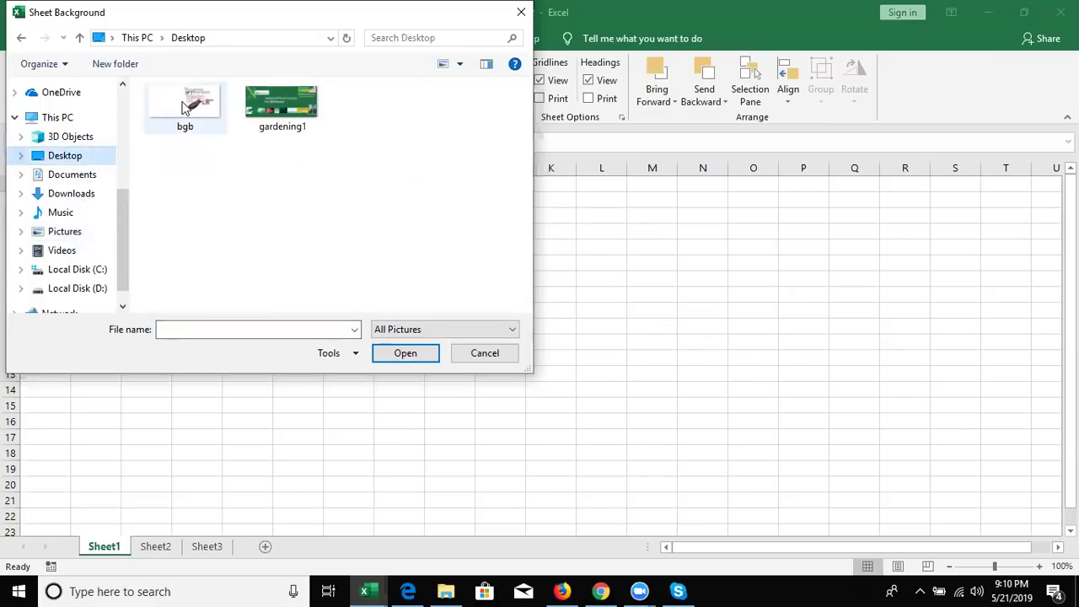
double_click(185, 105)
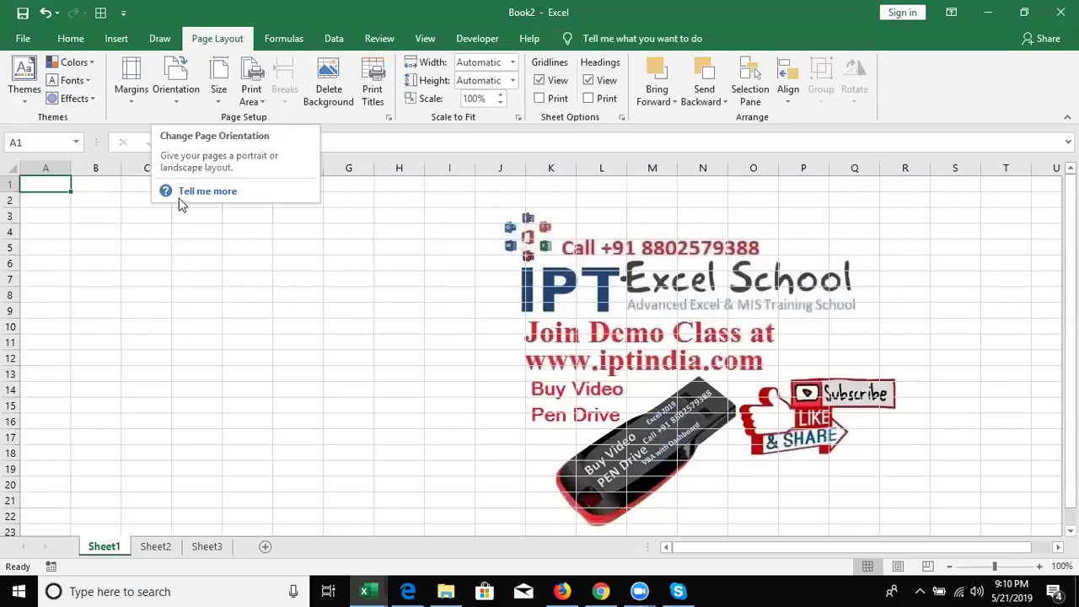
click(90, 212)
- Enter the text MRP 1500 in C7 and =C7+20 in C8, which returns #VALUE!
click(66, 201)
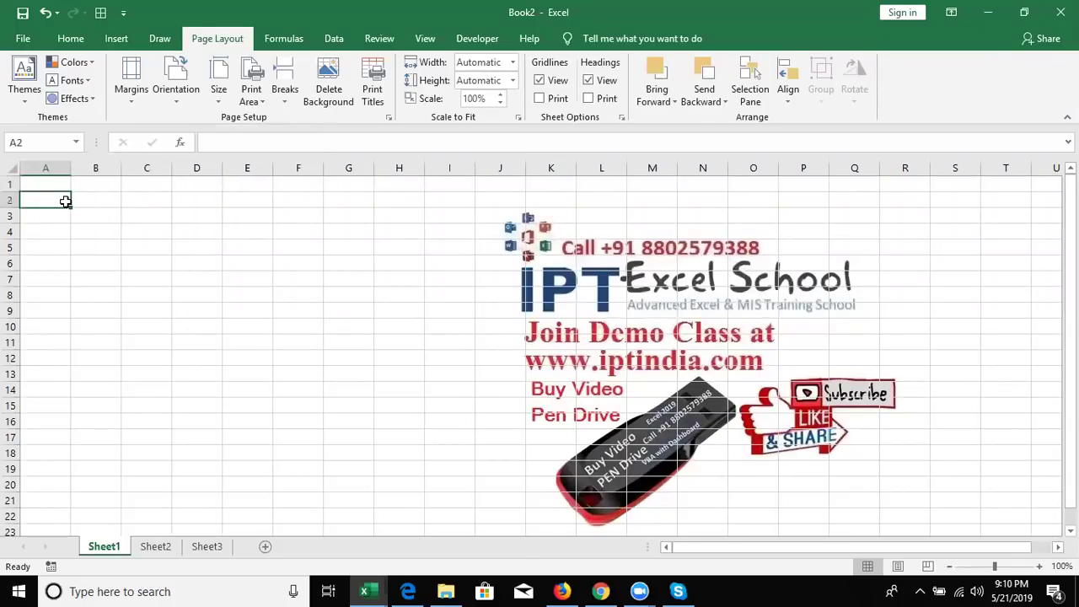
key(Right)
key(Right)
key(Down)
key(Down)
key(Down)
key(Down)
text(1500)
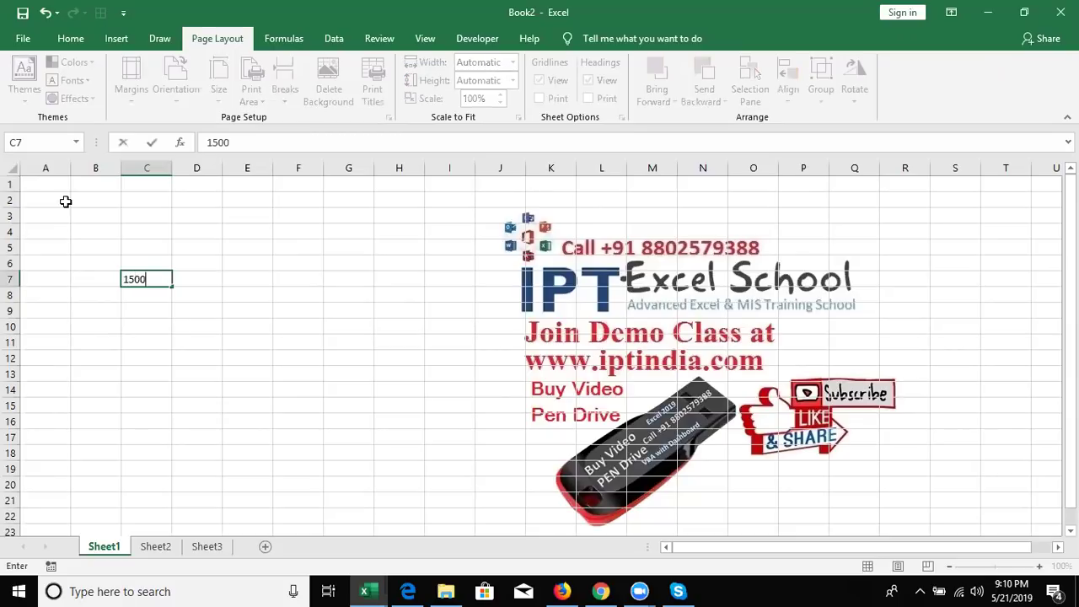
key(Right)
key(Left)
text(M)
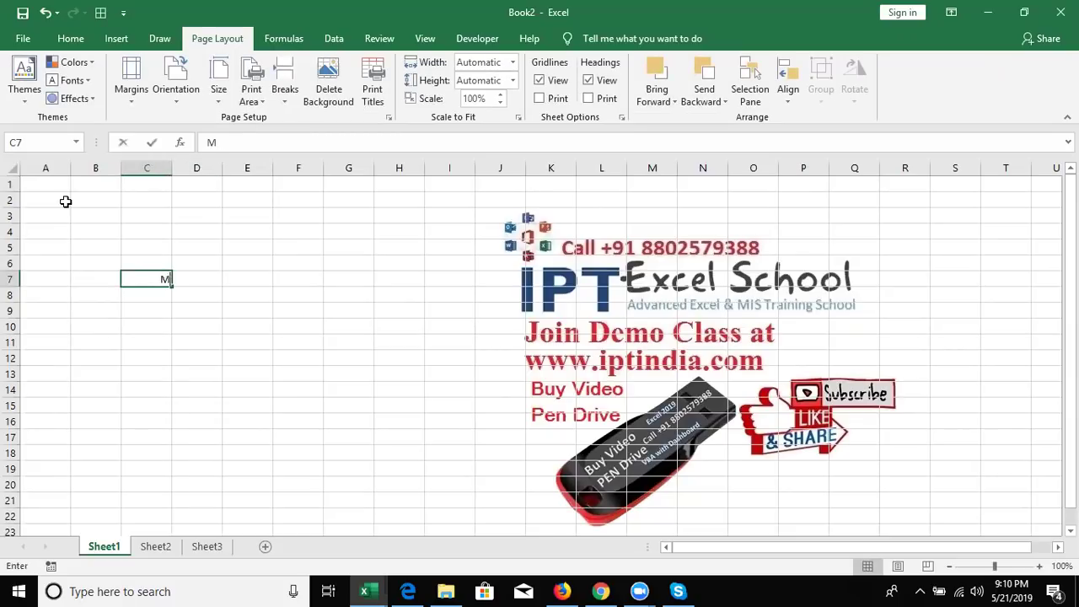
text(RP 150)
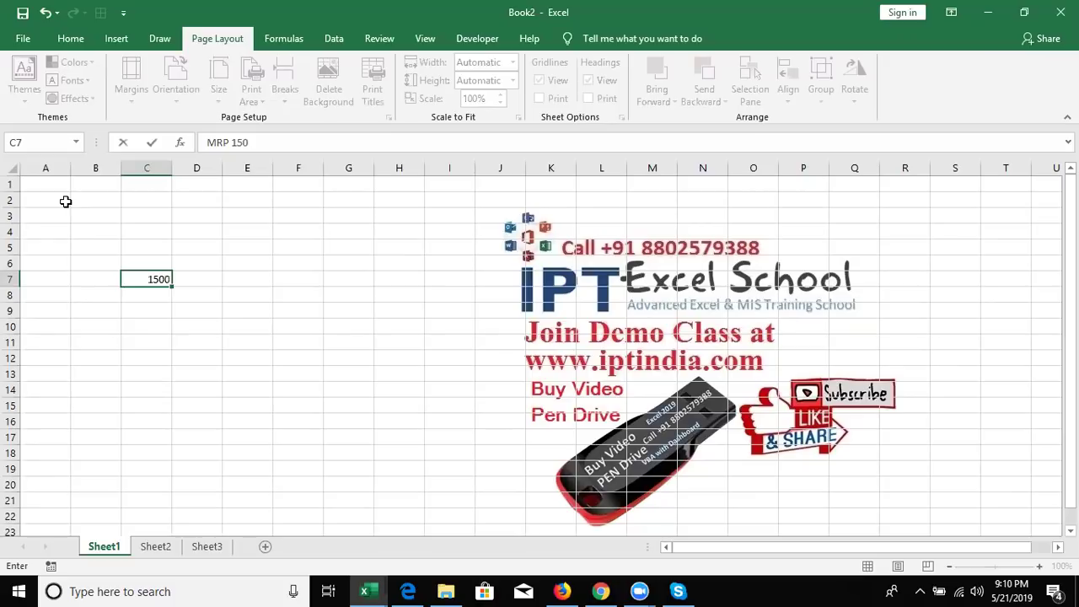
text(0)
key(Return)
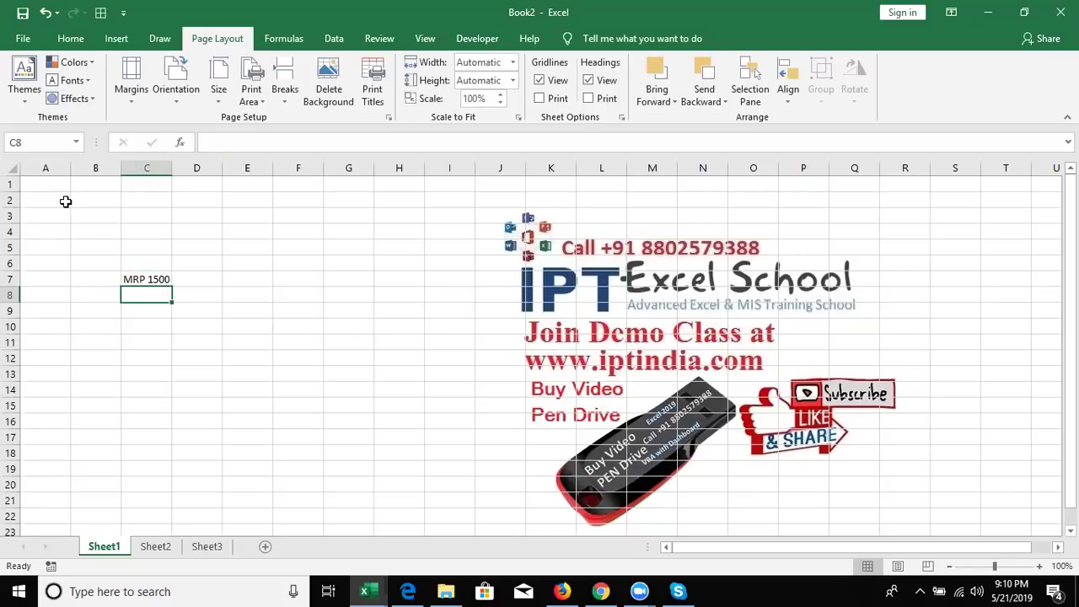
text(=C7+20)
key(ctrl+Return)
- Enter the plain number 1500 in D7
key(Up)
key(Right)
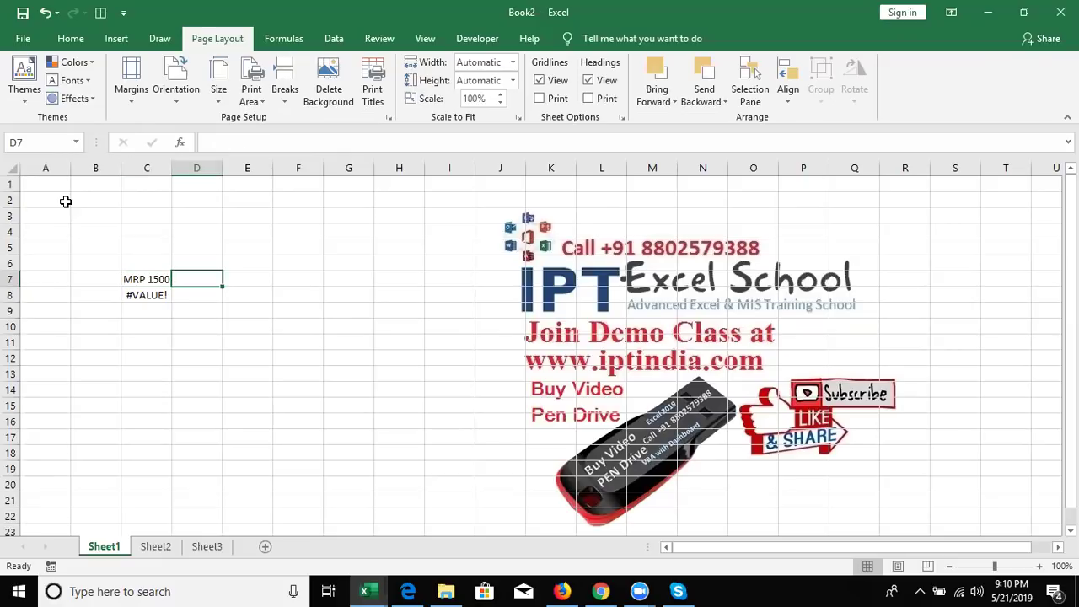
text(1500)
key(Return)
key(Up)
click(72, 44)
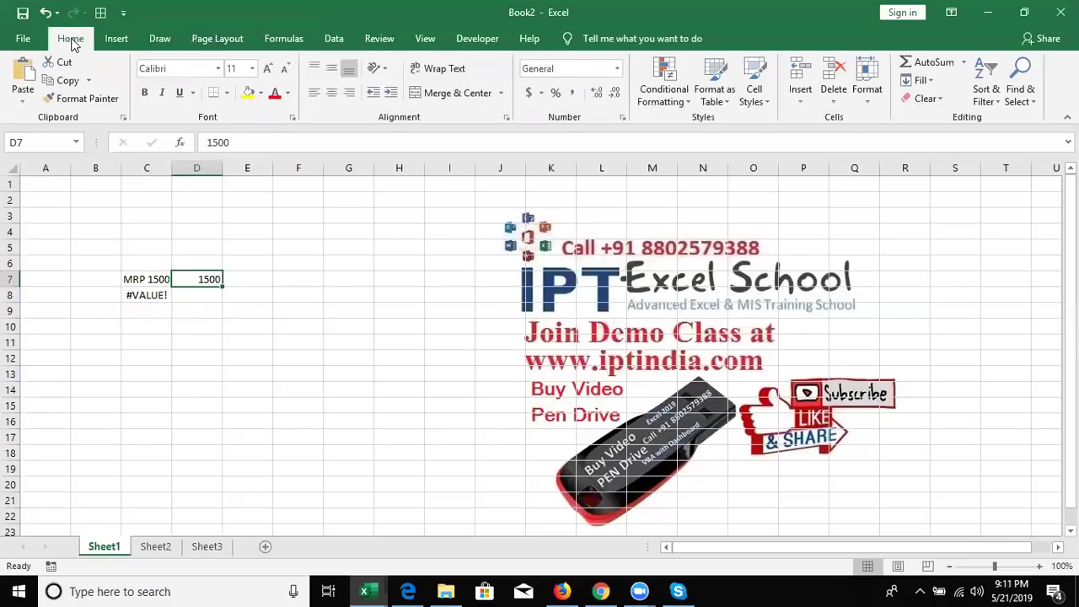
- Give D7 the Custom number format "MRP" # so it shows MRP 1500
click(623, 119)
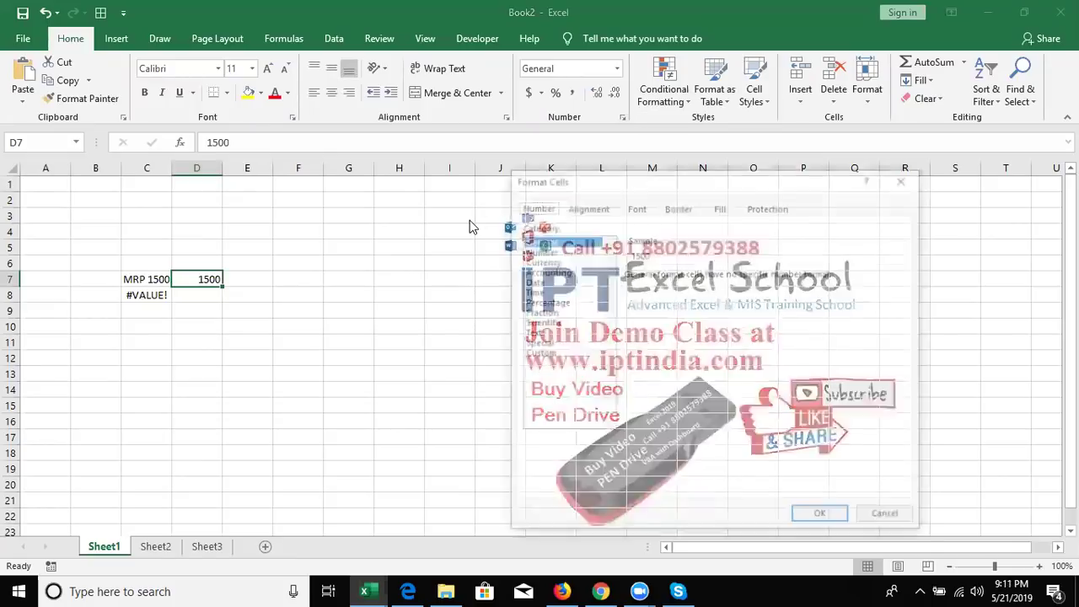
click(538, 354)
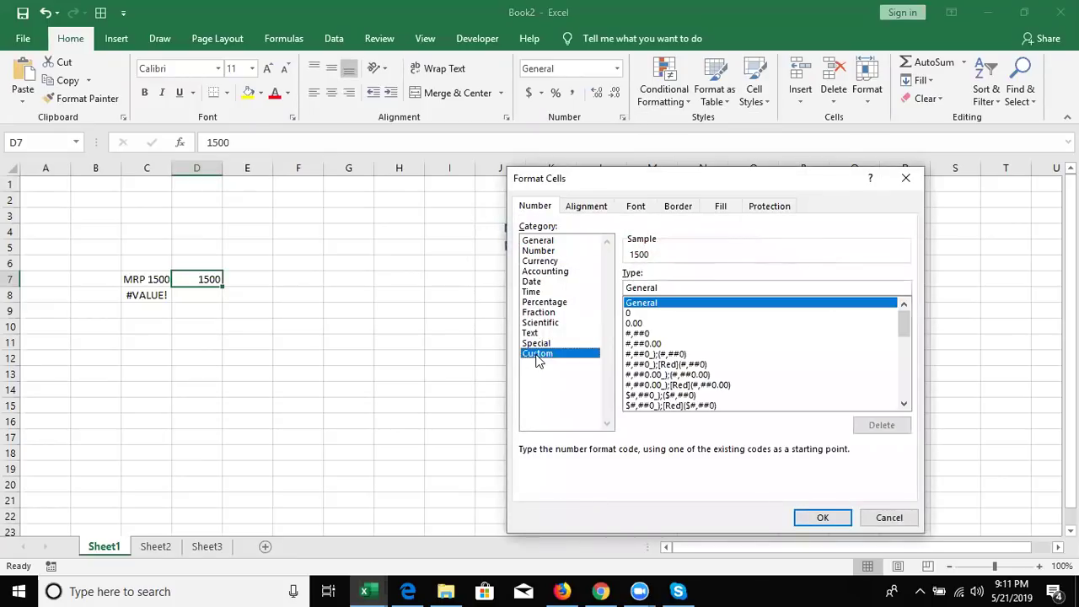
click(662, 289)
key(BackSpace)
key(BackSpace)
key(BackSpace)
key(BackSpace)
text("MRP" #)
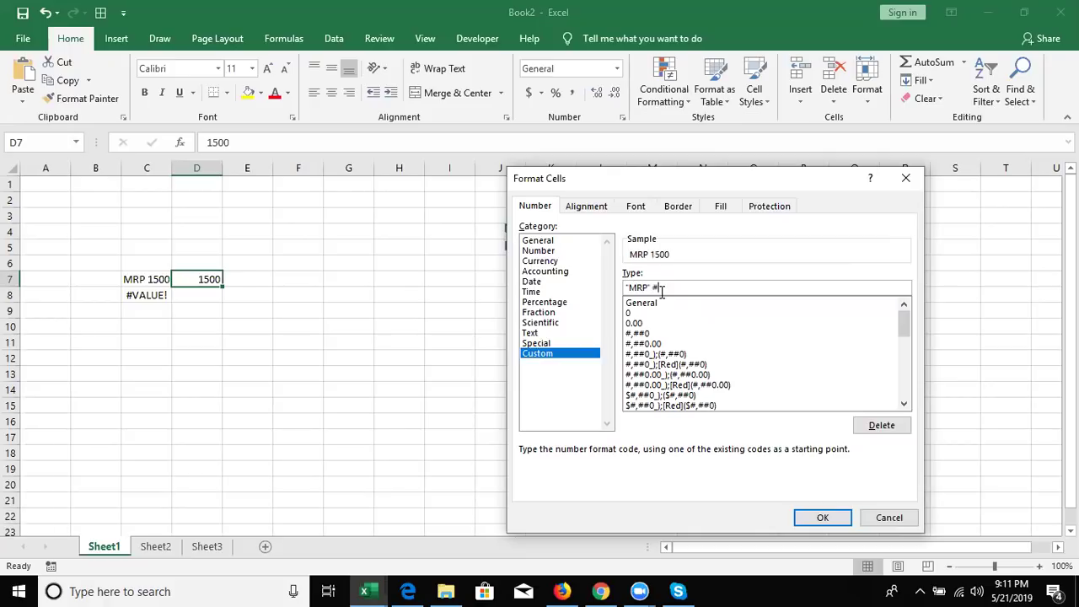
key(Return)
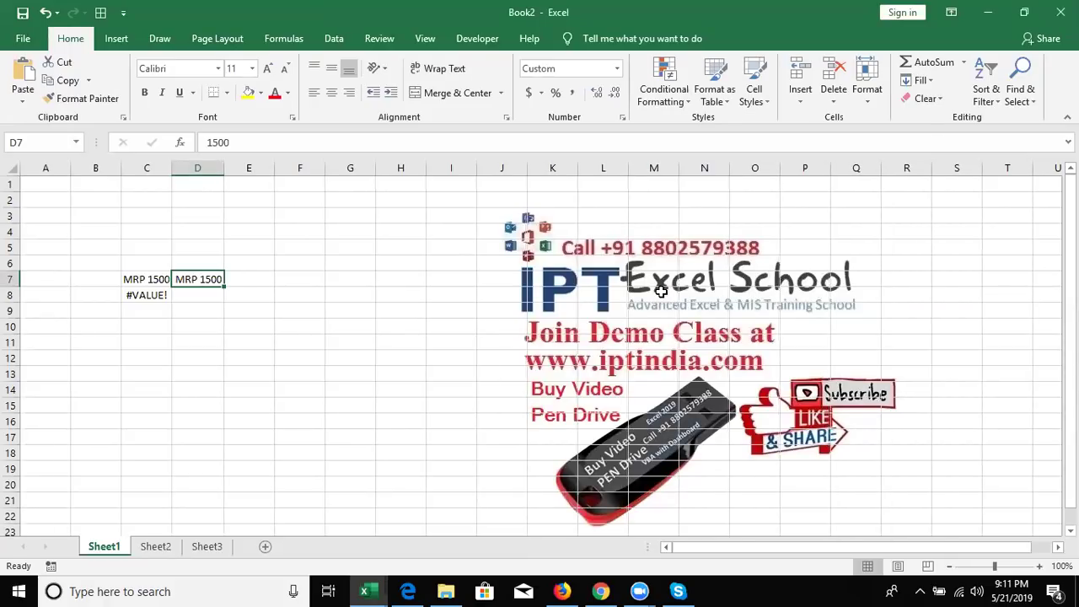
- Enter =D7*20 in D8 to get 30000, then check D8 and D7
key(Down)
text(=)
key(Up)
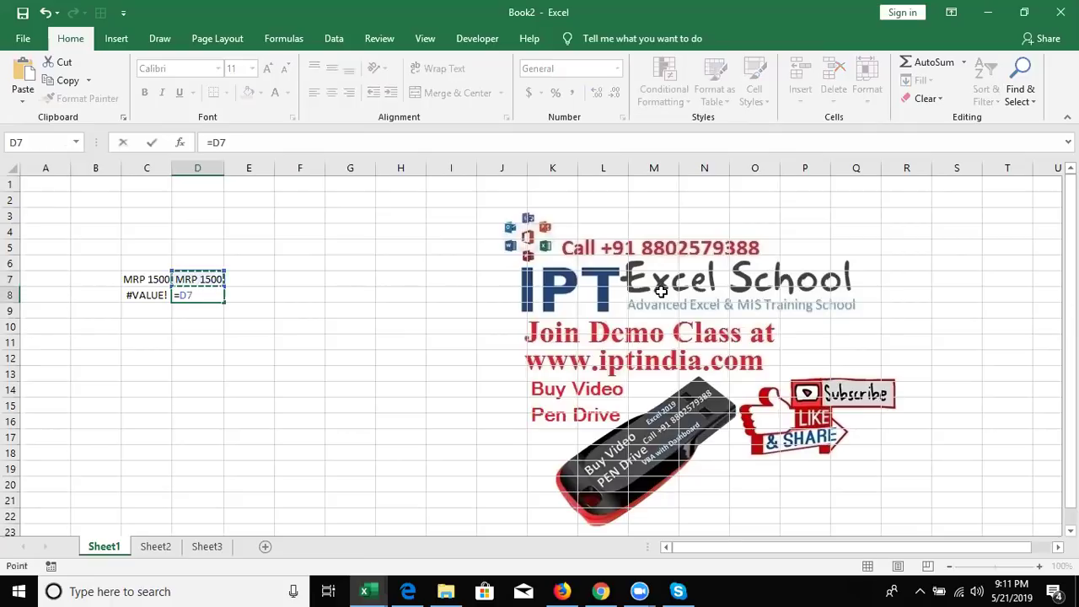
text(*20)
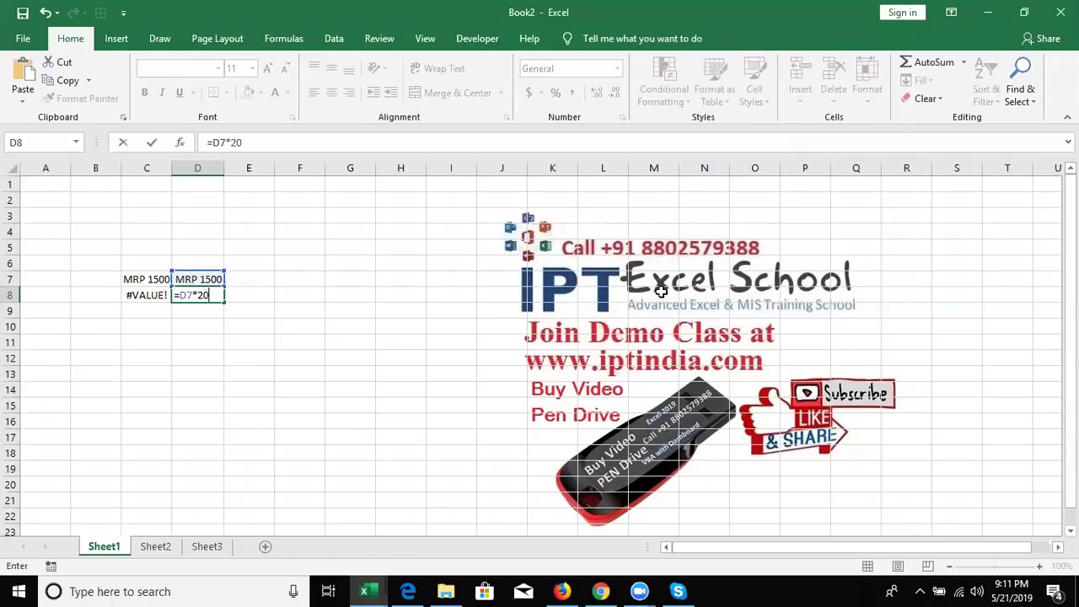
key(Return)
key(Up)
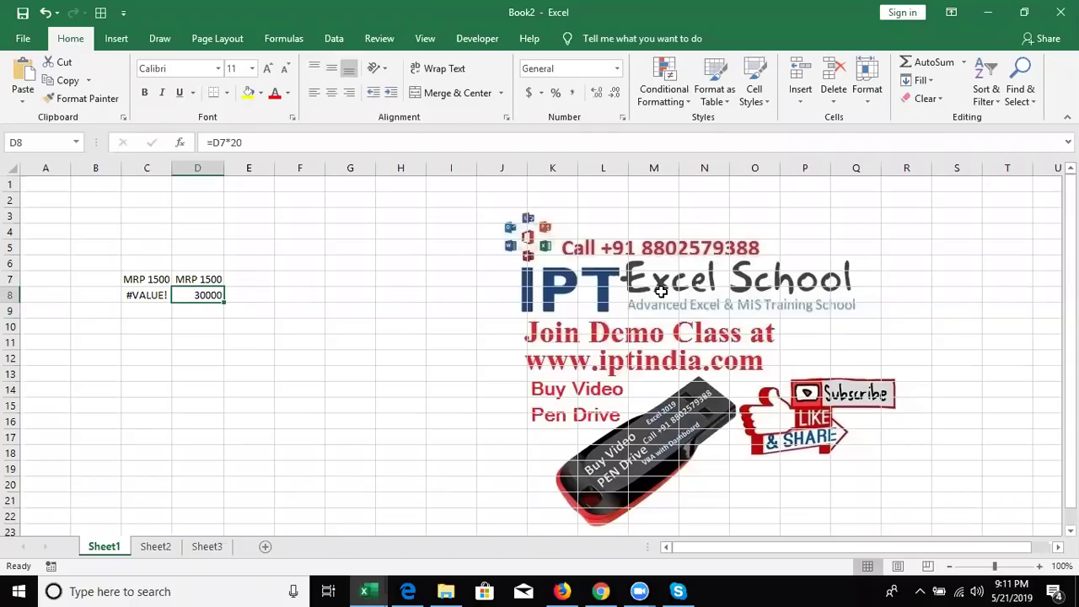
key(Up)
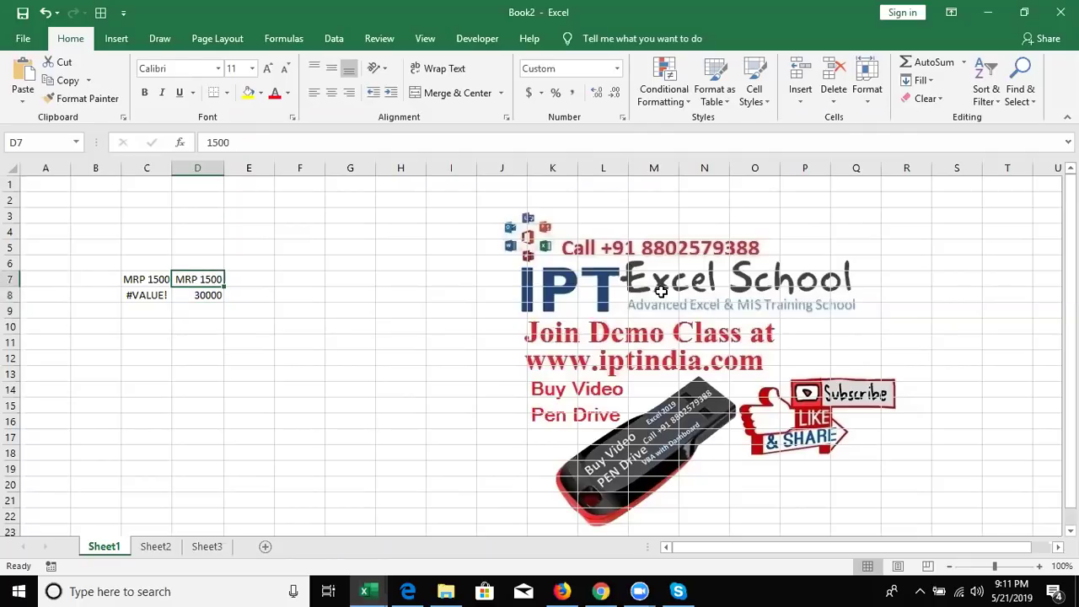
key(ctrl+Up)
key(Left)
key(Left)
key(Left)
key(Right)
key(Right)
key(Right)
key(Right)
key(Right)
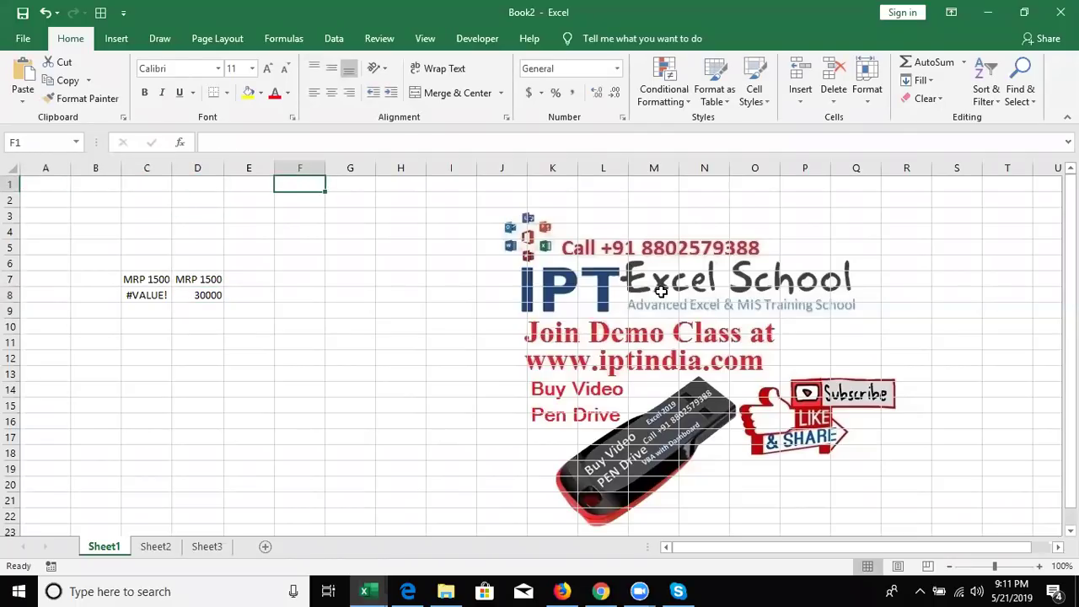
- Head F1 with Chq and re-enter F2 as '0045362 so the leading zeros stay
text(Chq)
key(Return)
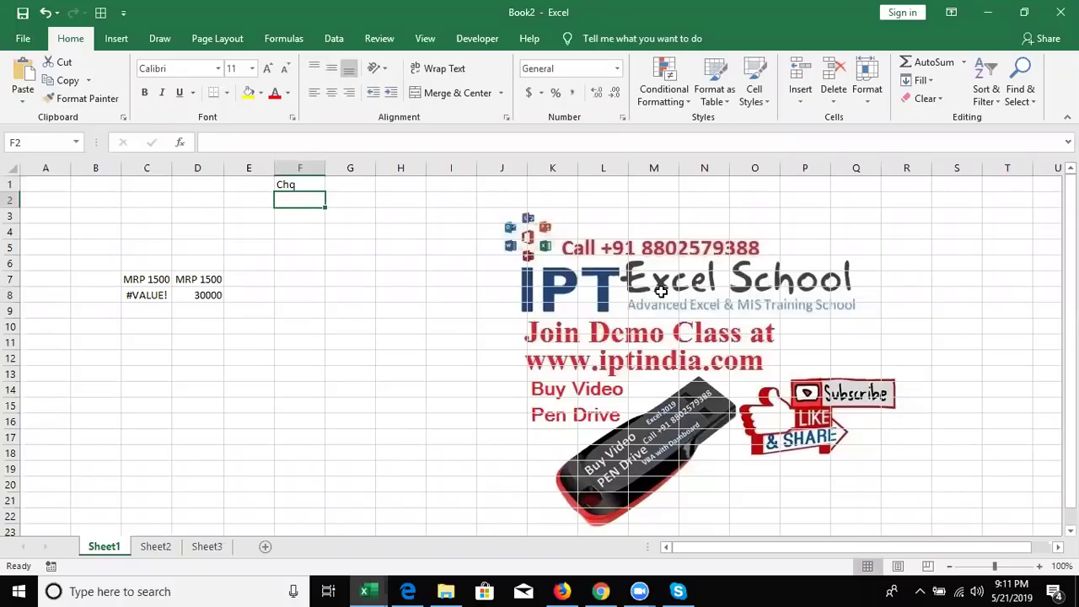
text(003645)
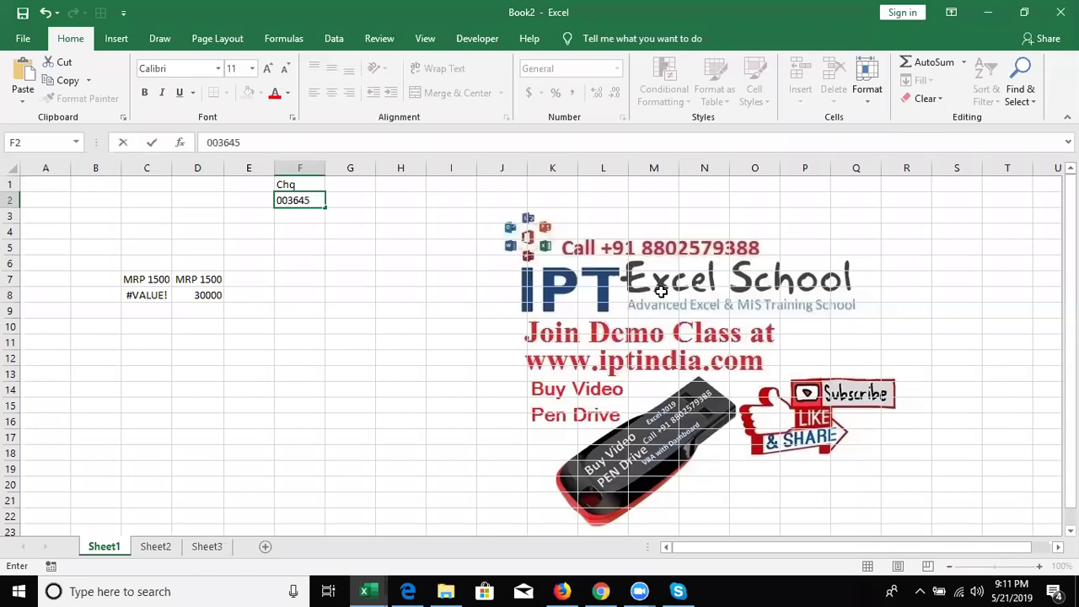
key(Return)
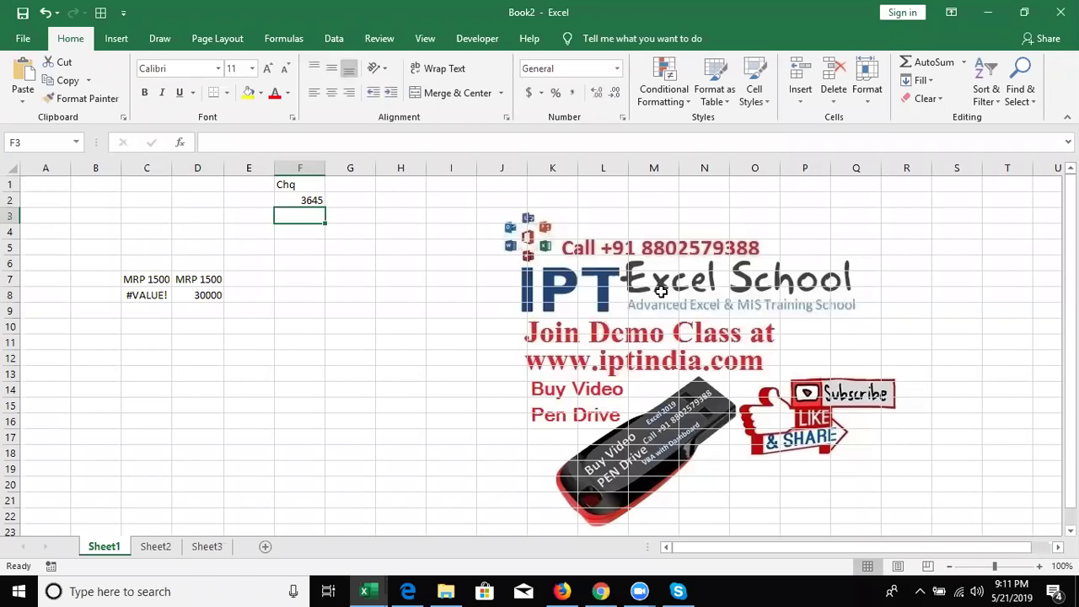
key(Up)
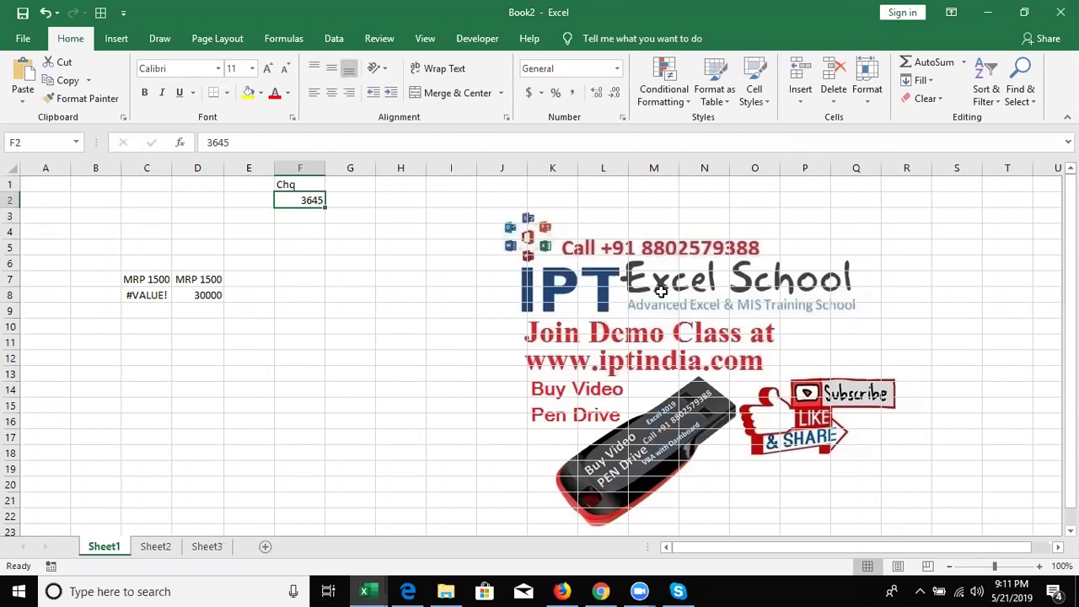
text('0045362)
key(Return)
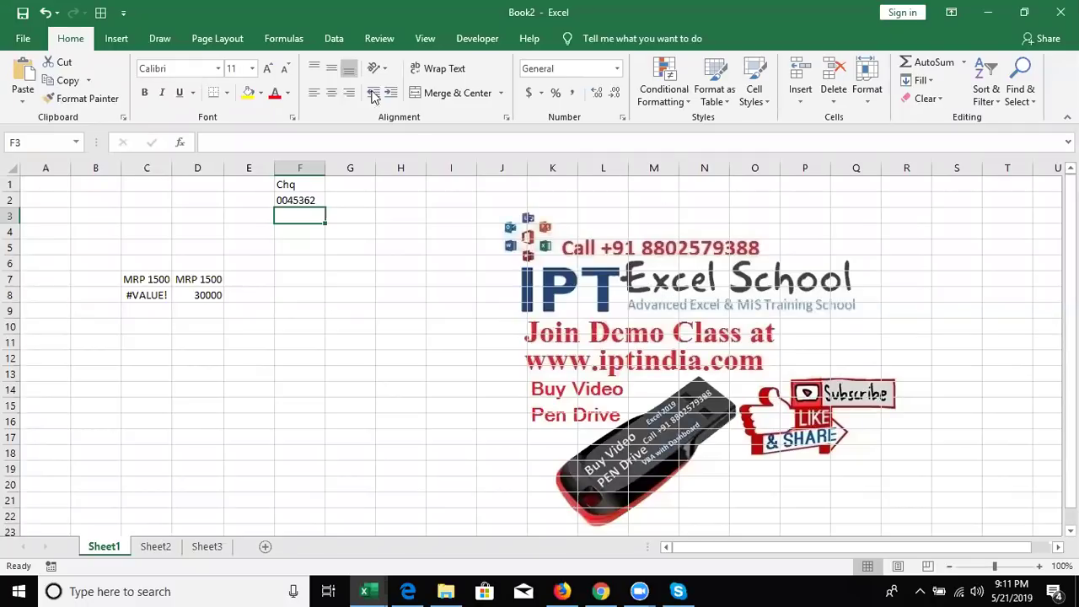
- Apply the Text number format to the whole of column F
click(304, 161)
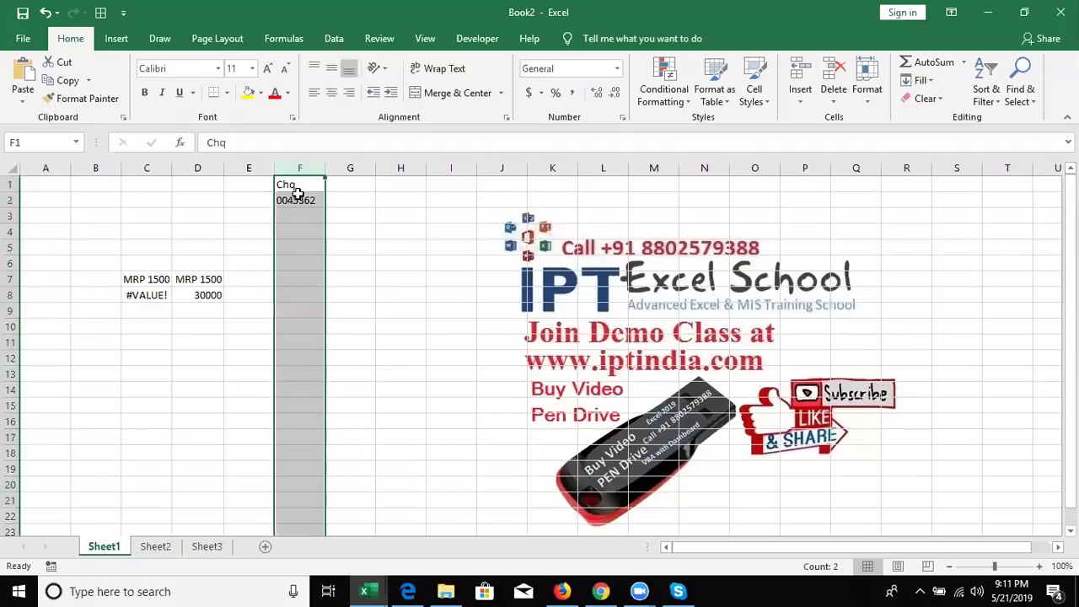
right_click(298, 194)
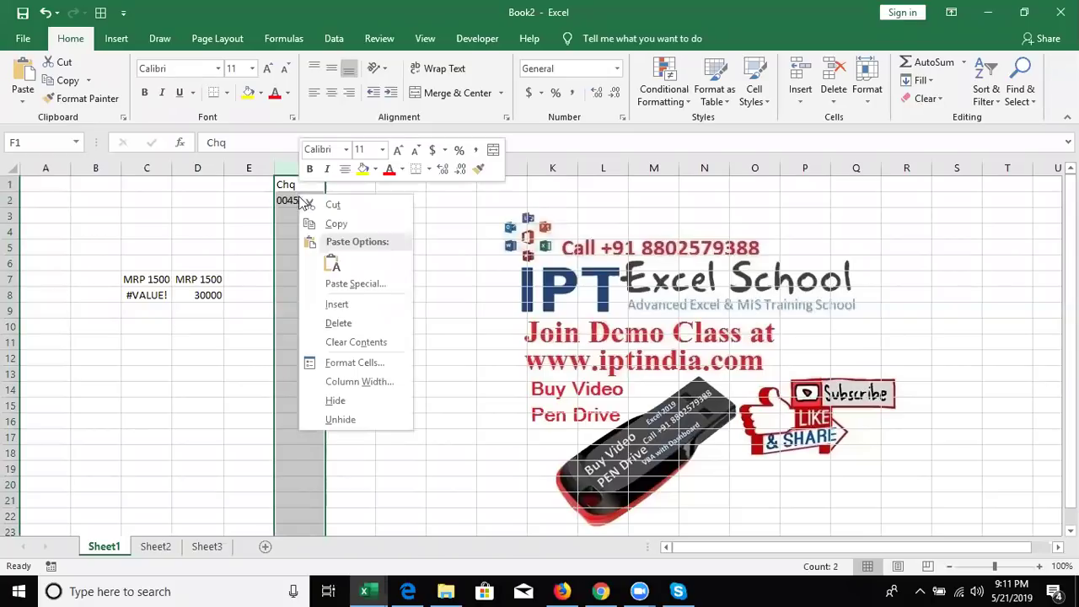
click(343, 363)
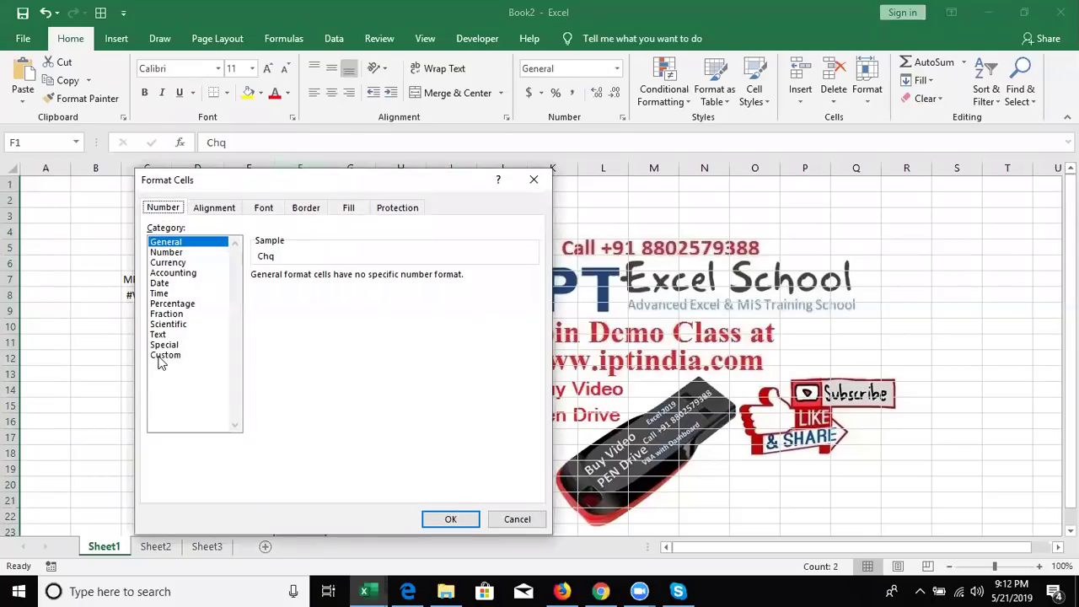
click(161, 336)
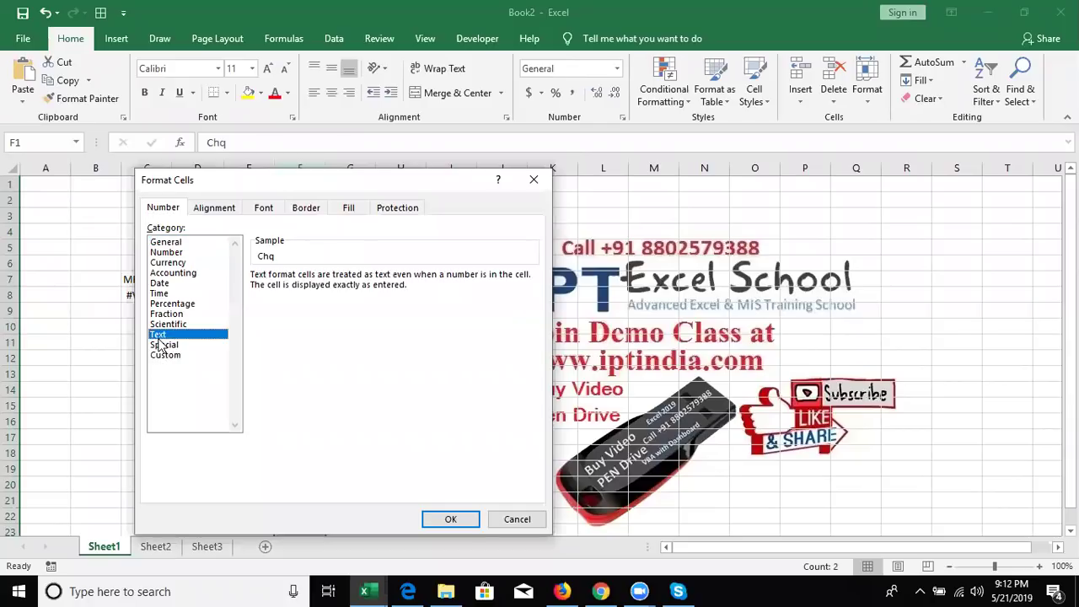
click(455, 519)
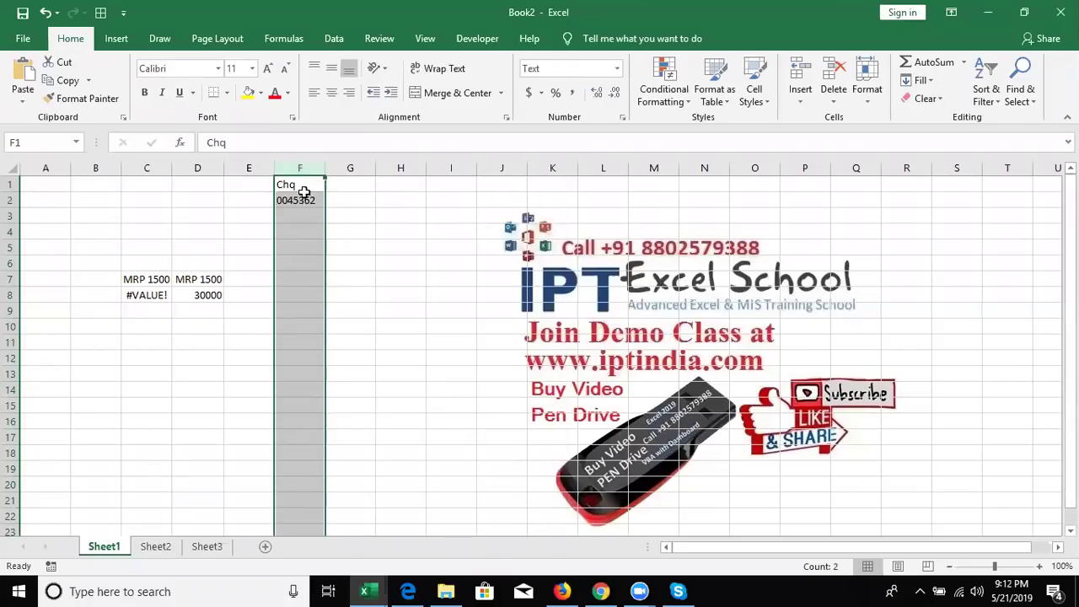
click(291, 227)
- Enter cheque number 0362545 in F3, keeping its leading zero
key(Up)
key(Up)
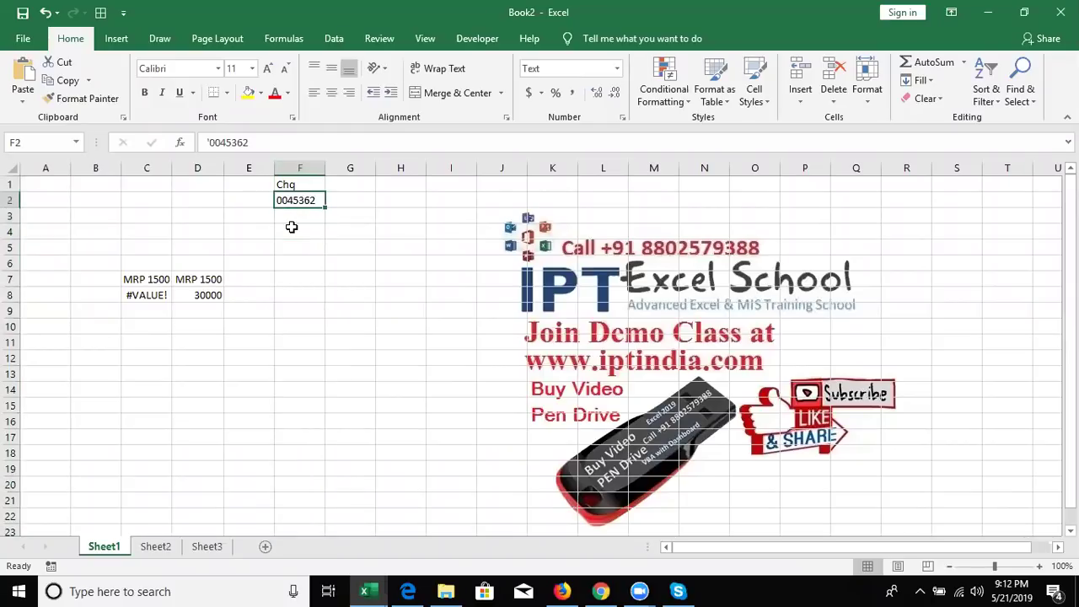
key(Down)
text(00)
key(BackSpace)
key(BackSpace)
text(0362545)
key(Return)
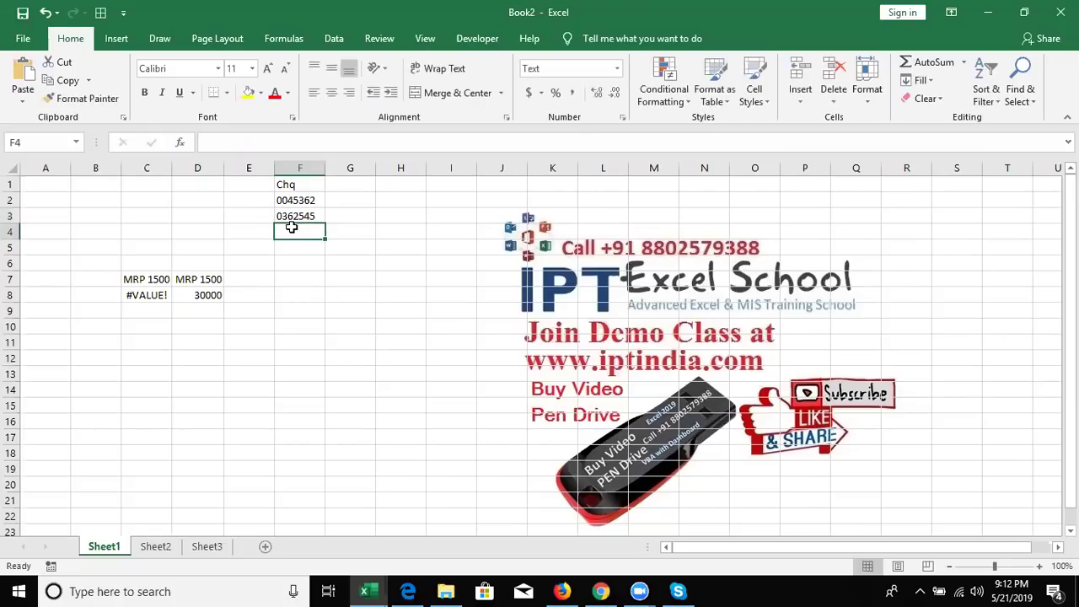
text(=s)
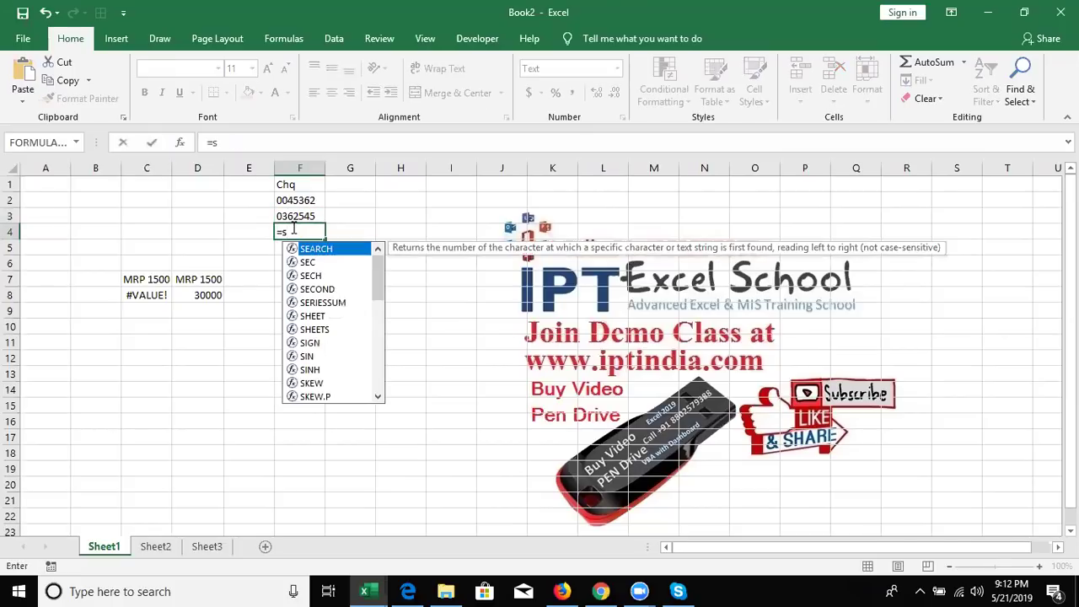
text(m)
- Enter =SUM over F1:F3 in F4, which stays literal text, then move to H1
key(BackSpace)
text(um)
key(Tab)
key(Up)
key(shift+Up)
key(shift+Up)
key(ctrl+Return)
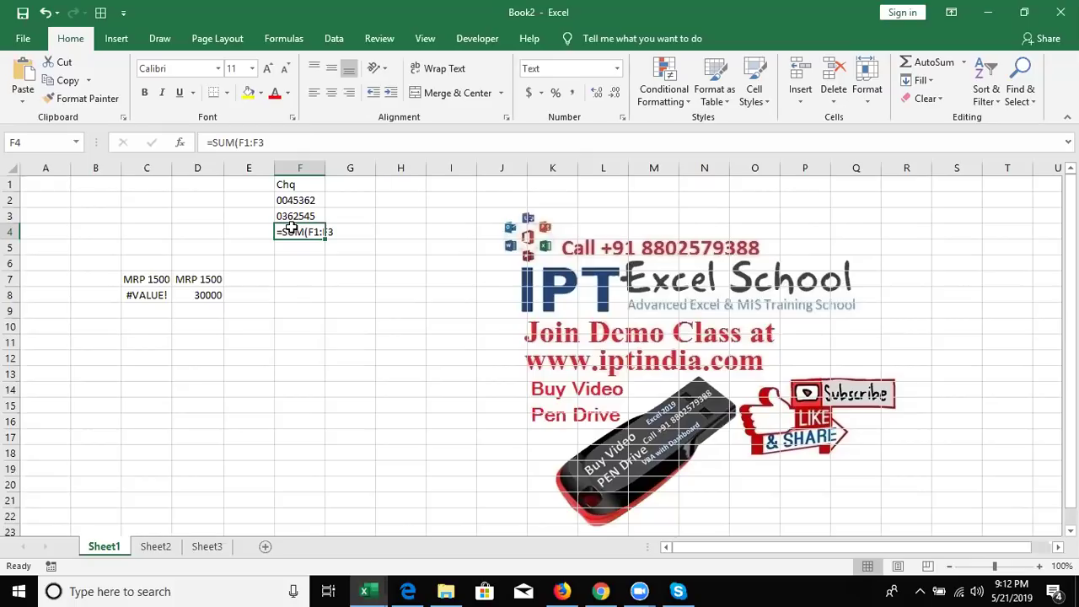
key(Up)
key(Up)
key(Up)
key(Down)
key(Down)
key(Down)
key(Down)
key(Up)
key(Up)
key(Up)
key(Up)
key(Right)
key(Right)
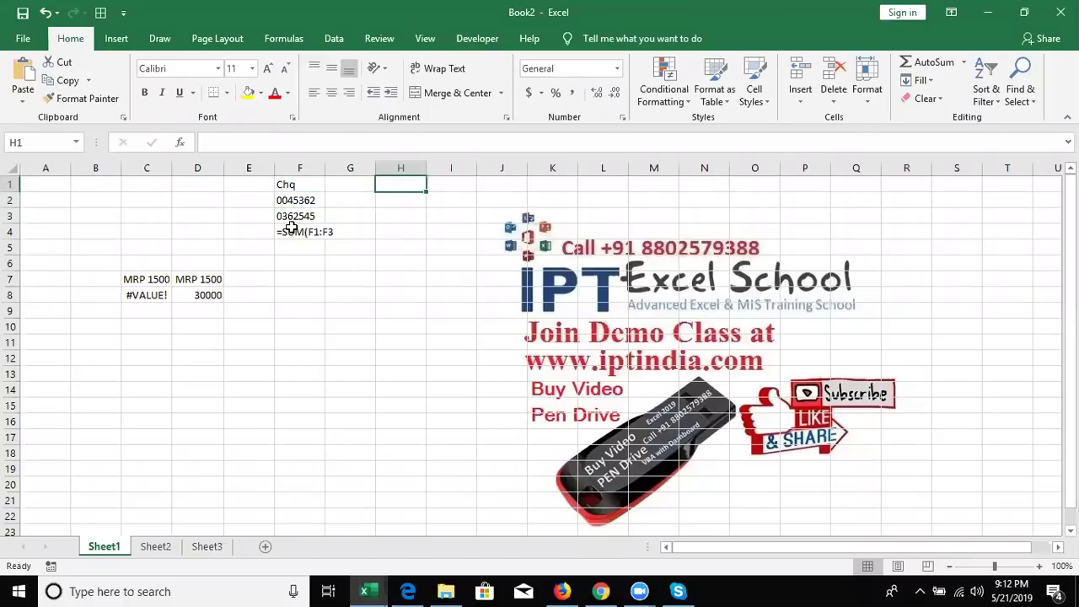
- Type chq in H1 and 26562, 25, 6563, 25, 44621, 26, 3652 in H2:H8, then select them
text(chq)
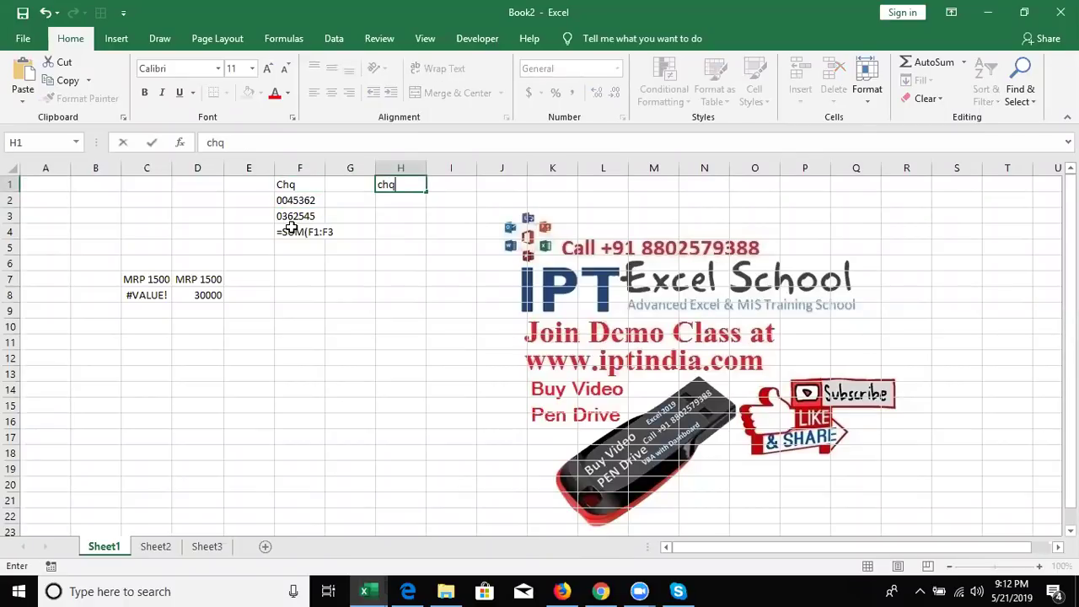
key(Return)
text(26562)
key(Return)
text(25)
key(Return)
text(6563)
key(Return)
text(25)
key(Return)
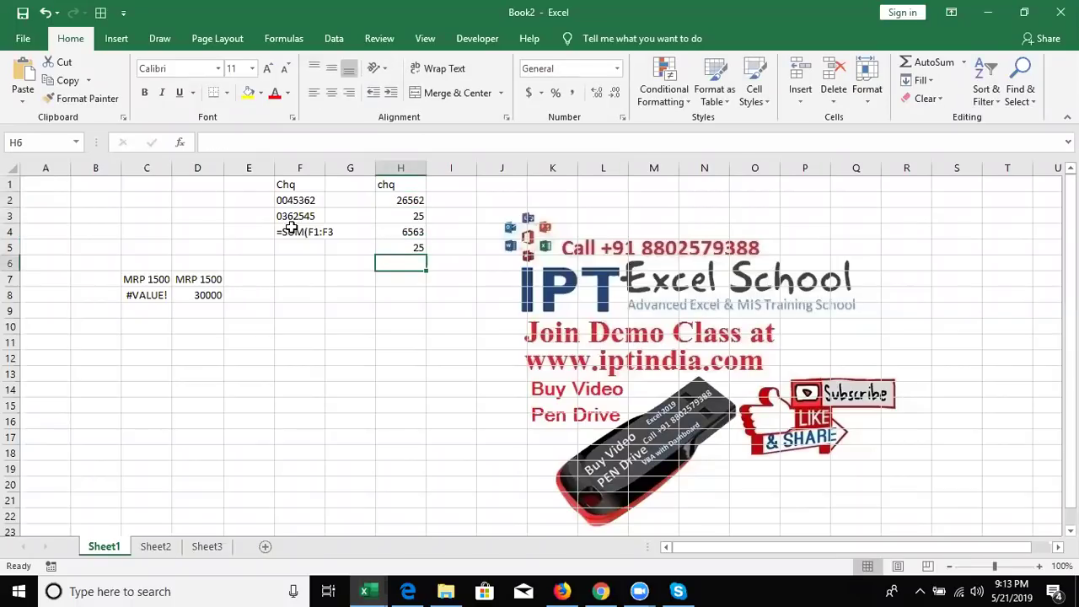
text(44621)
key(Return)
text(26)
key(Return)
text(3652)
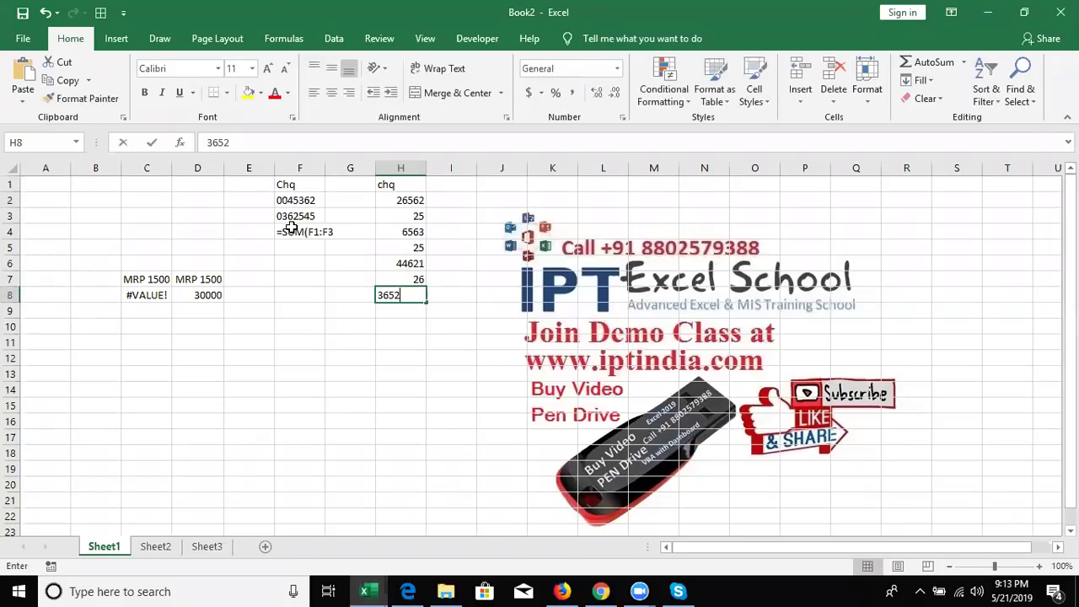
key(Return)
key(Up)
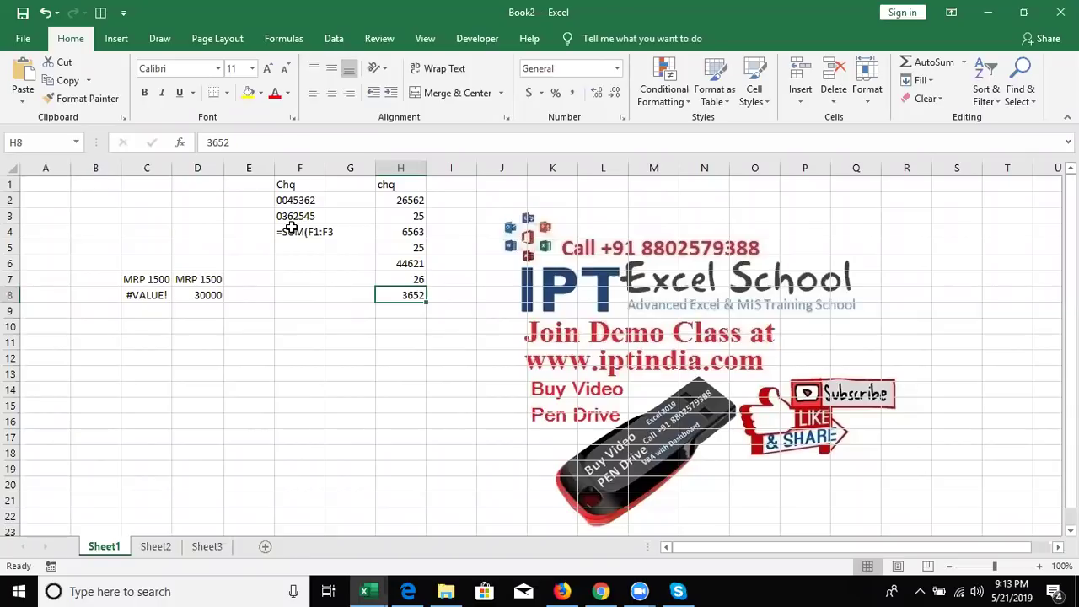
key(shift+Up)
key(shift+Up)
key(shift+Up)
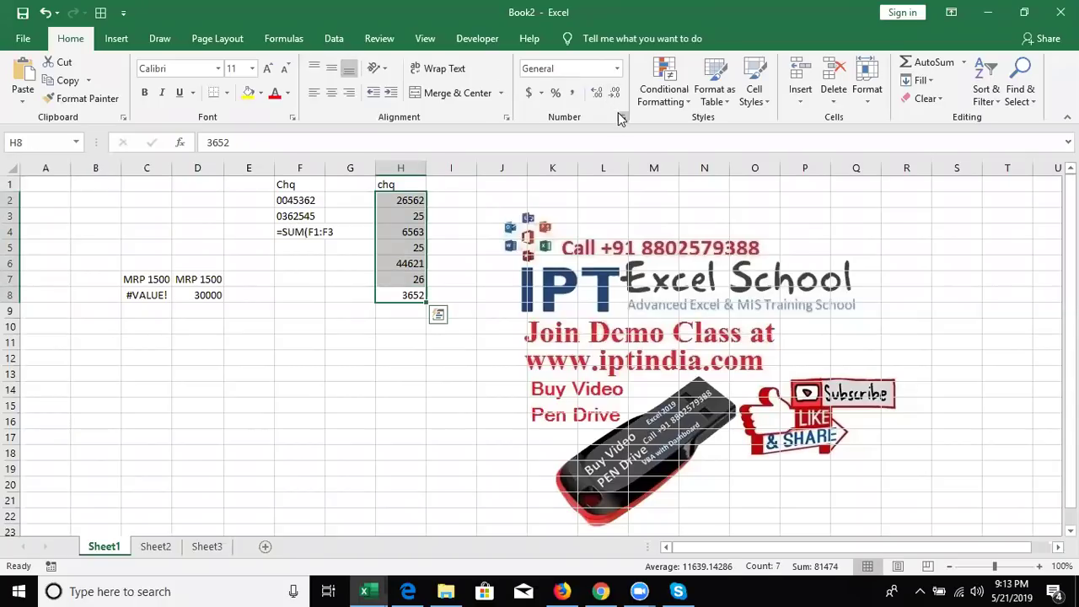
- Apply the Custom format 000000 to H2:H8 so values show as six zero-padded digits
click(622, 118)
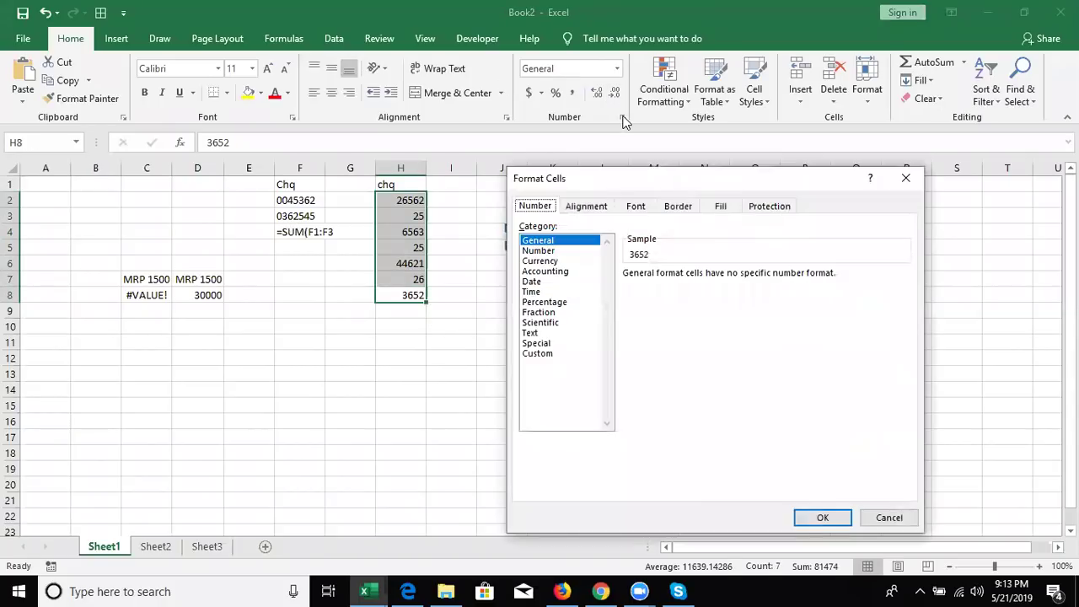
click(538, 353)
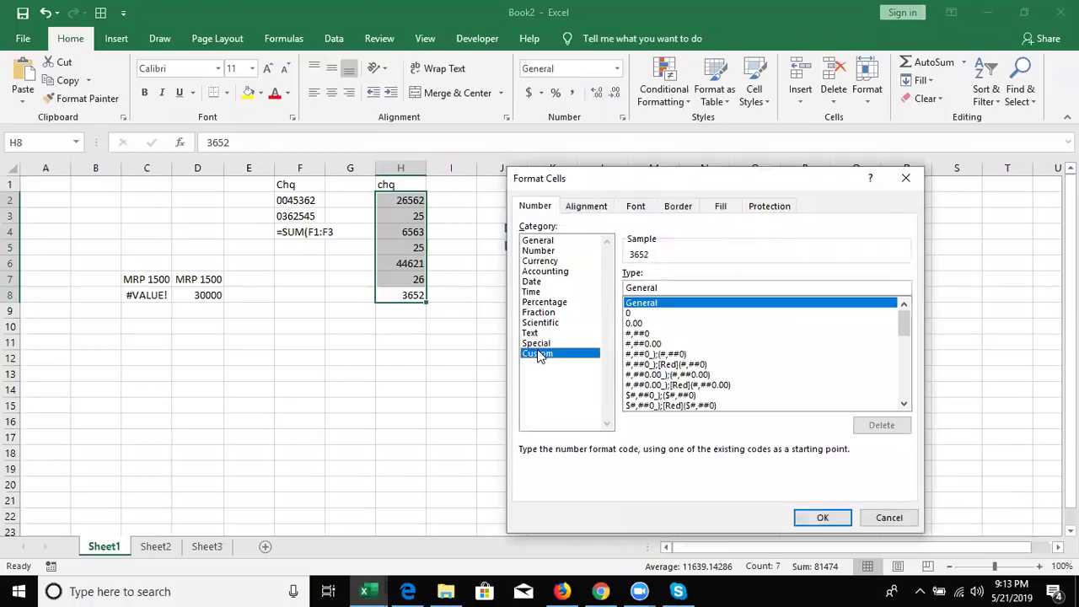
click(655, 288)
double_click(787, 286)
click(787, 287)
double_click(787, 287)
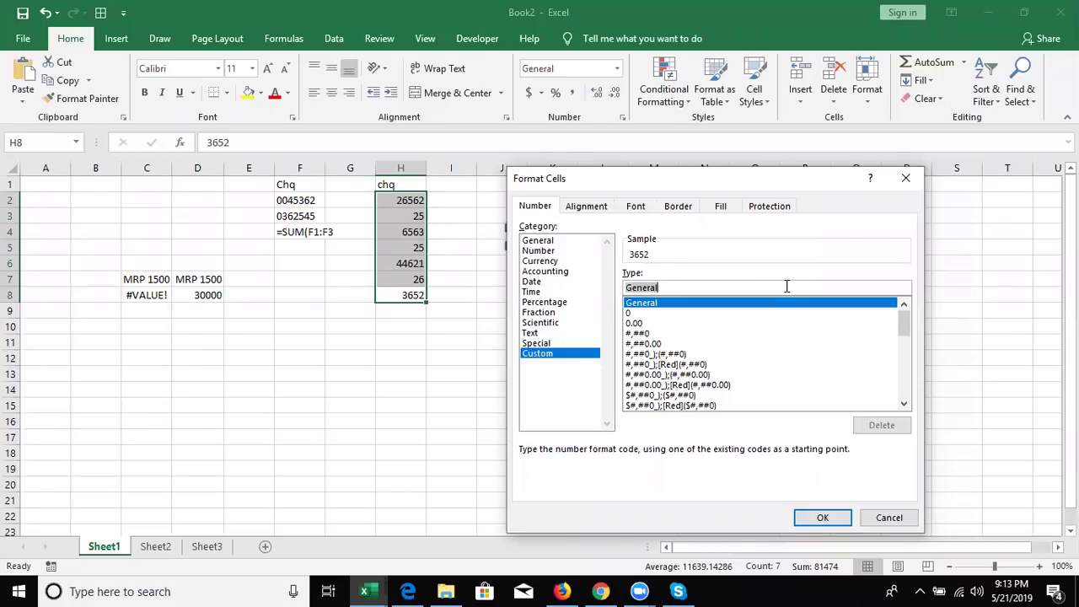
text(000000)
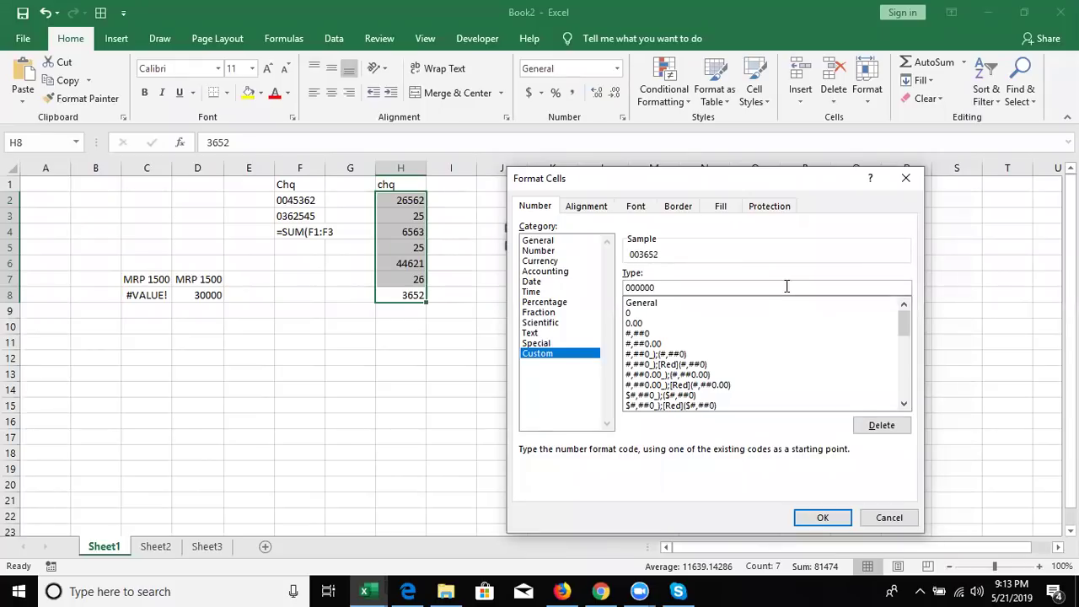
key(Return)
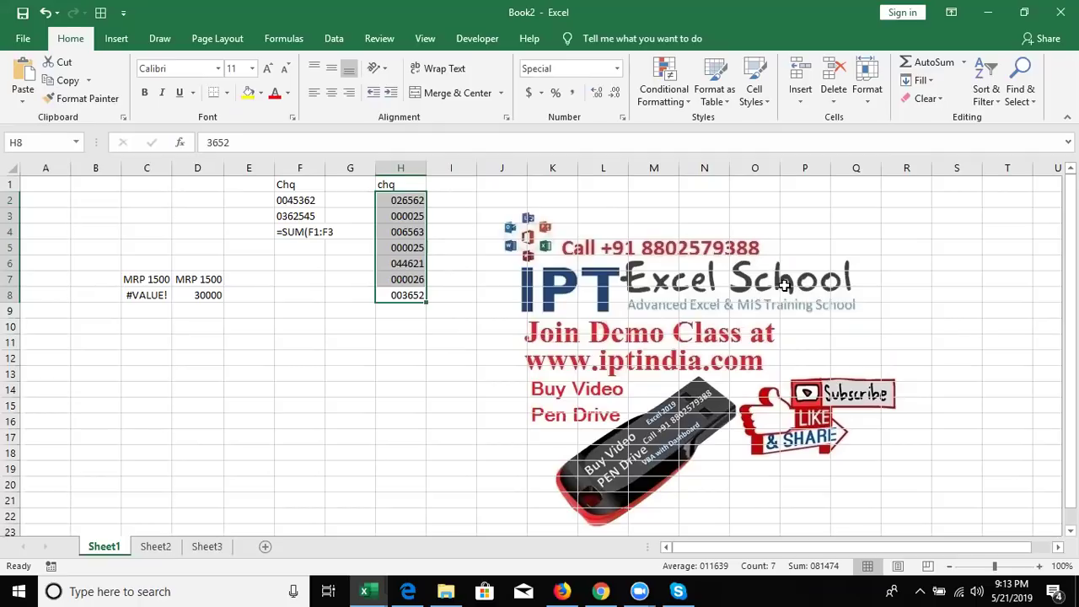
key(Down)
key(Up)
key(Up)
key(Up)
key(Up)
key(Up)
key(Up)
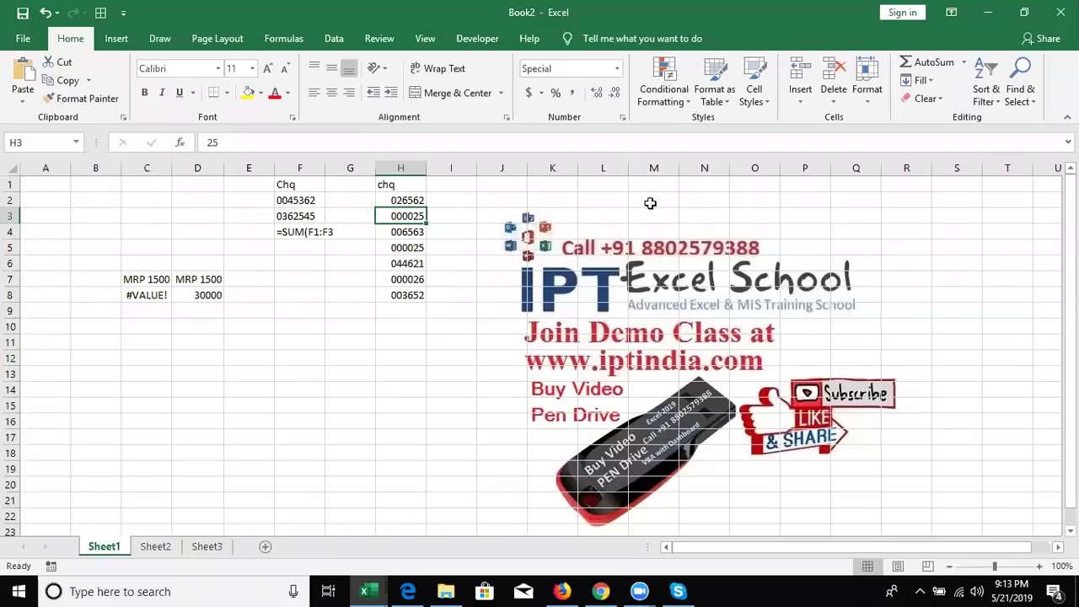
- Enter '000025 as text in J3
click(522, 215)
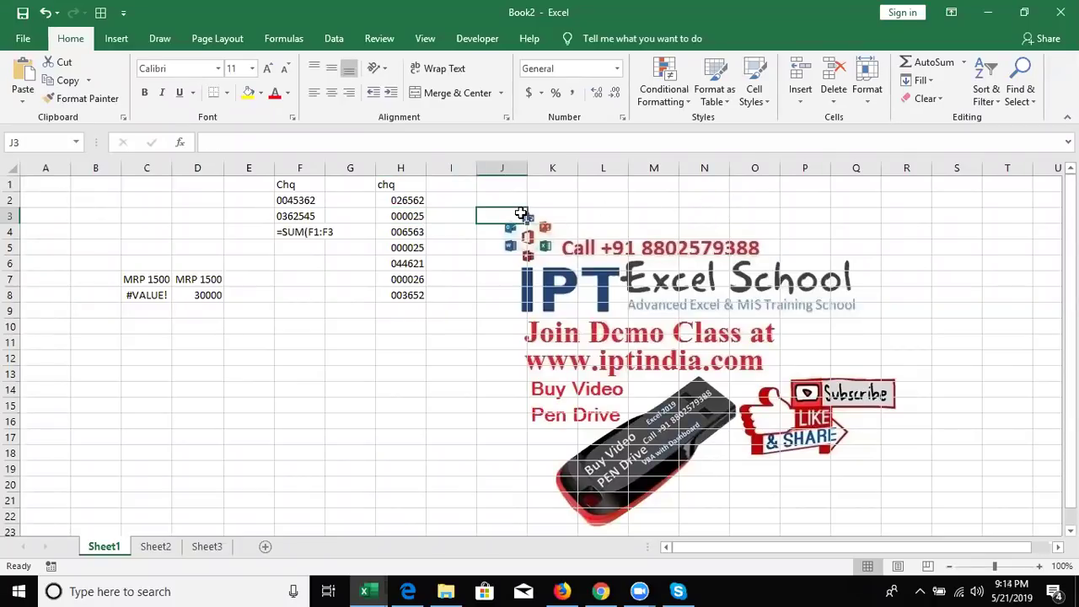
text(0000)
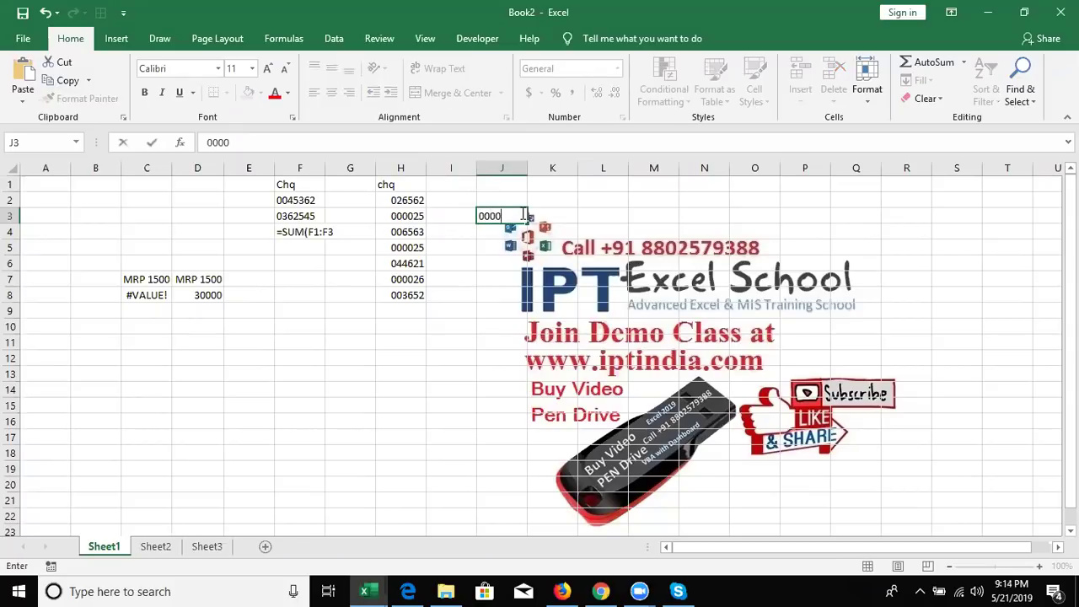
key(BackSpace)
key(BackSpace)
key(BackSpace)
key(BackSpace)
text('000025)
key(Return)
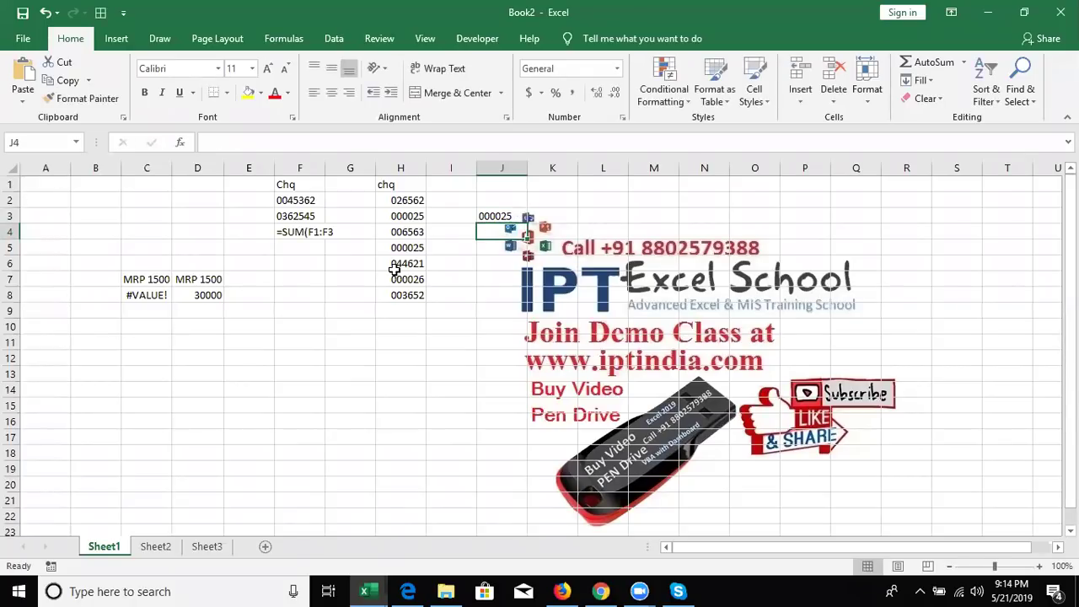
- Put =H3=J3 in I4, returning FALSE, and compare H3's and J3's stored values
click(453, 237)
text(=)
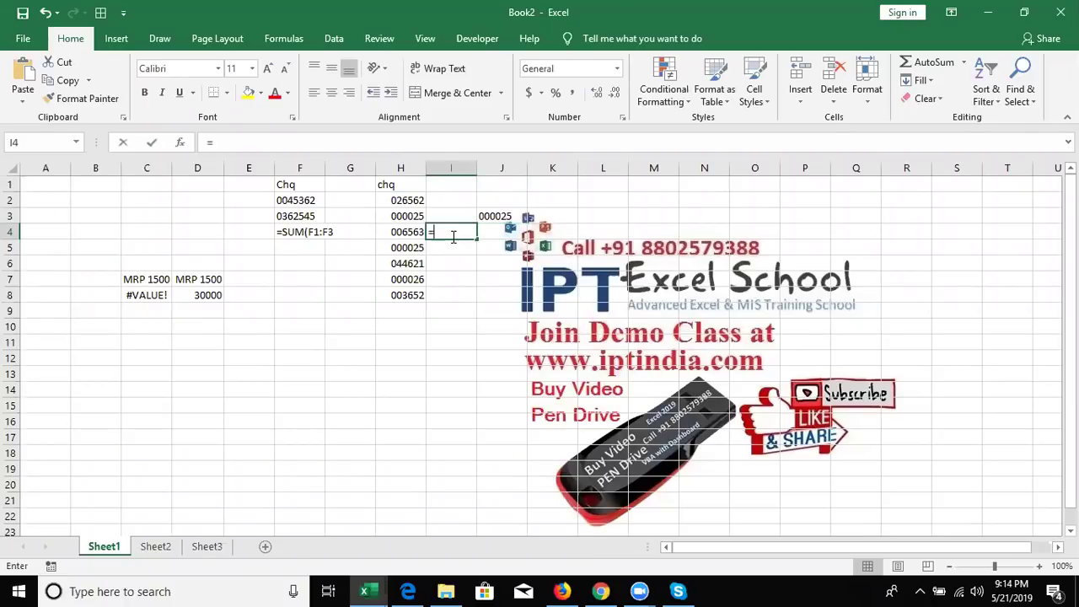
click(413, 217)
text(=)
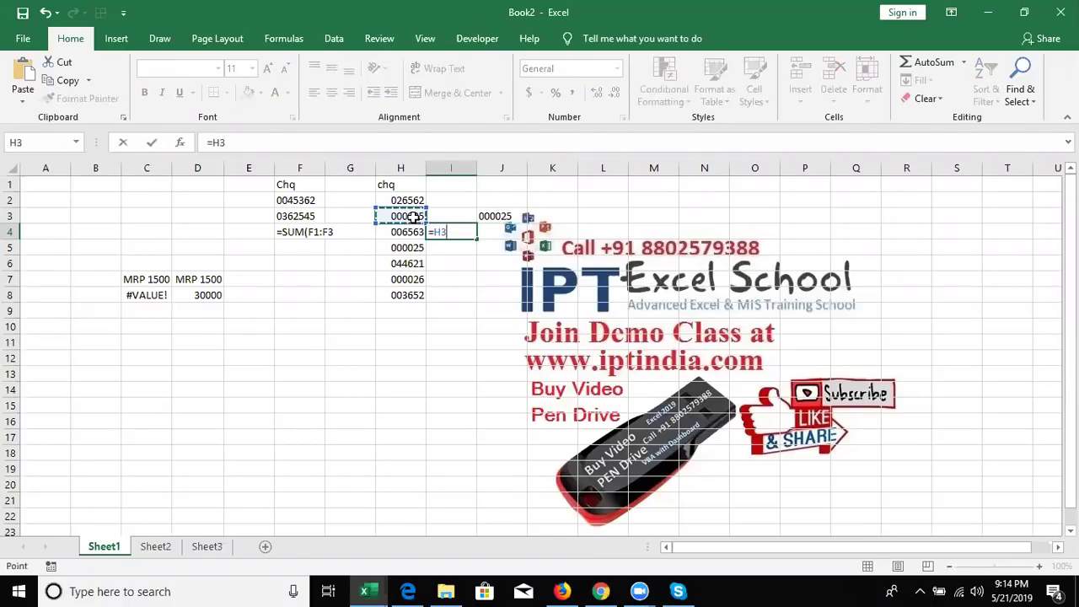
click(498, 216)
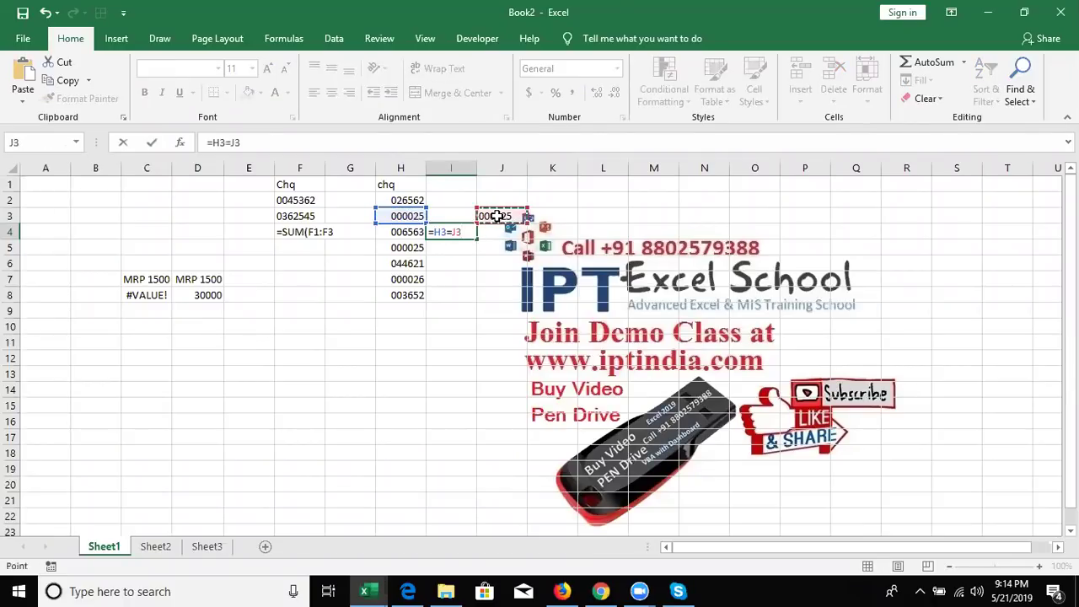
key(ctrl+Return)
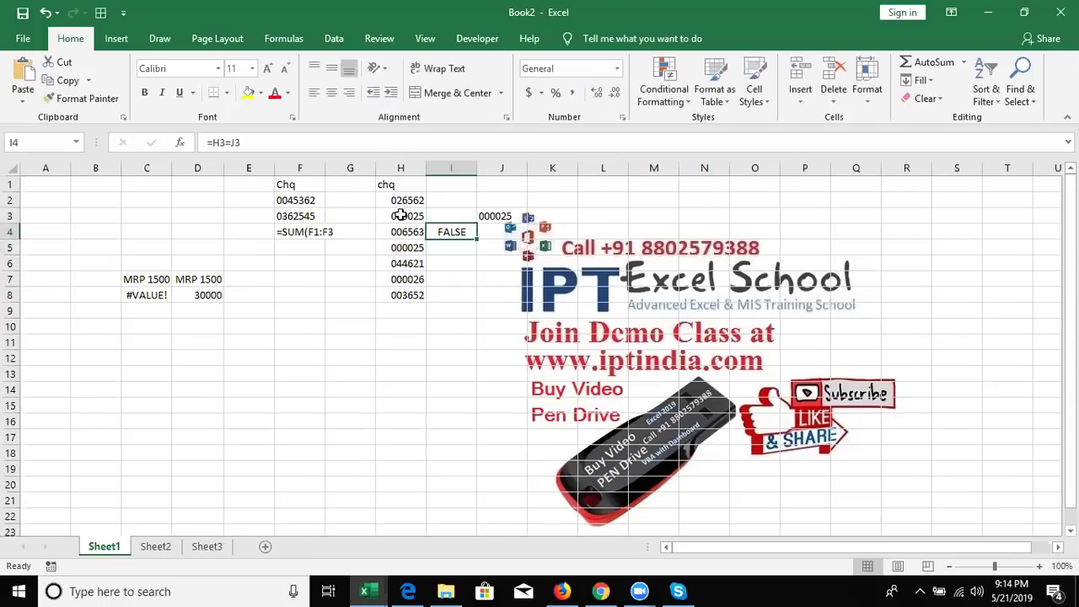
click(401, 216)
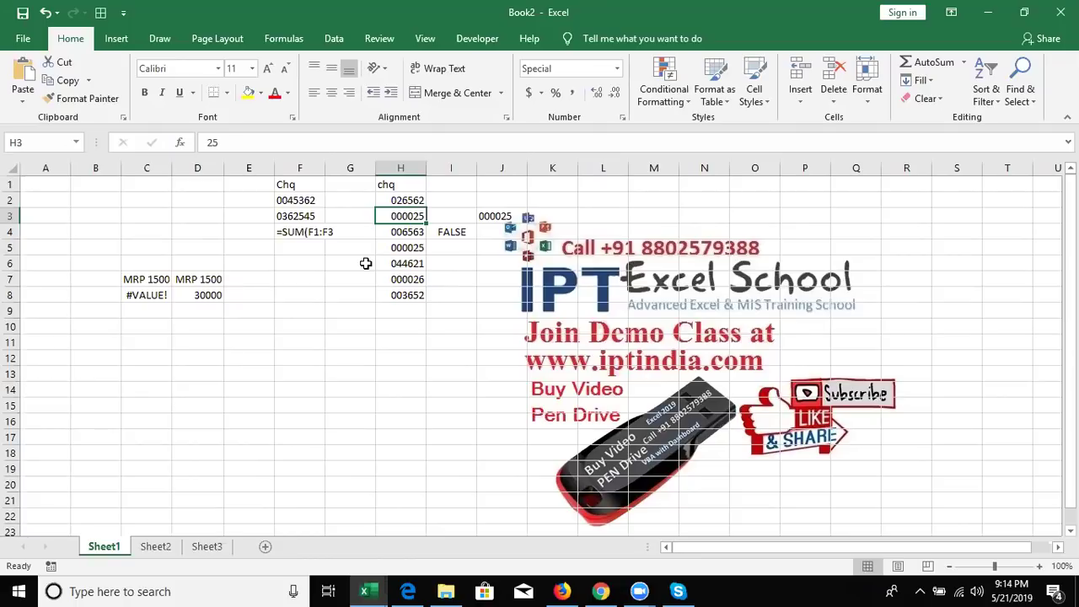
click(503, 219)
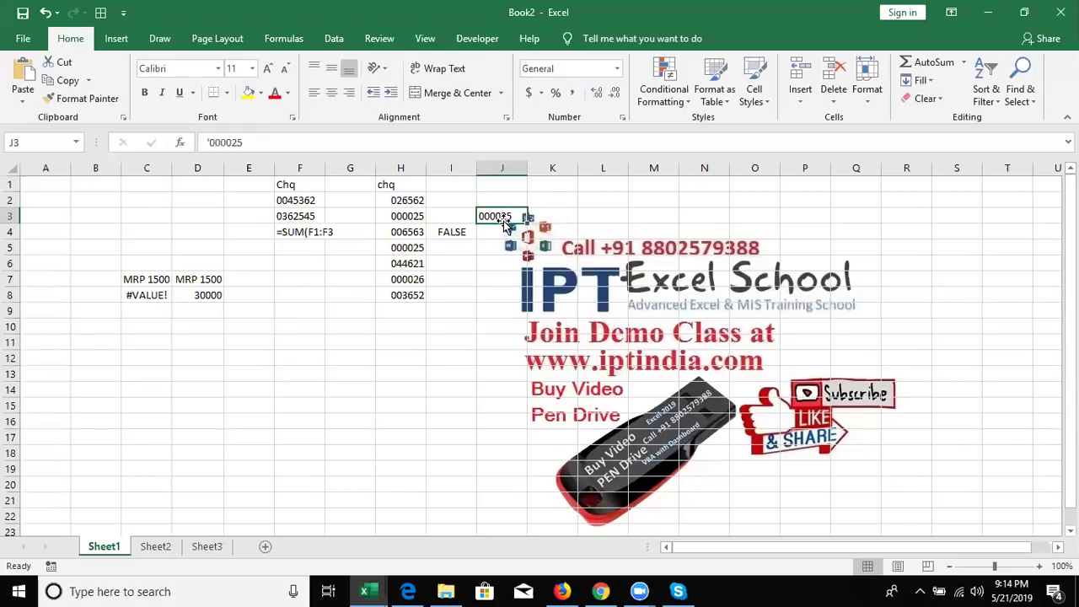
click(453, 227)
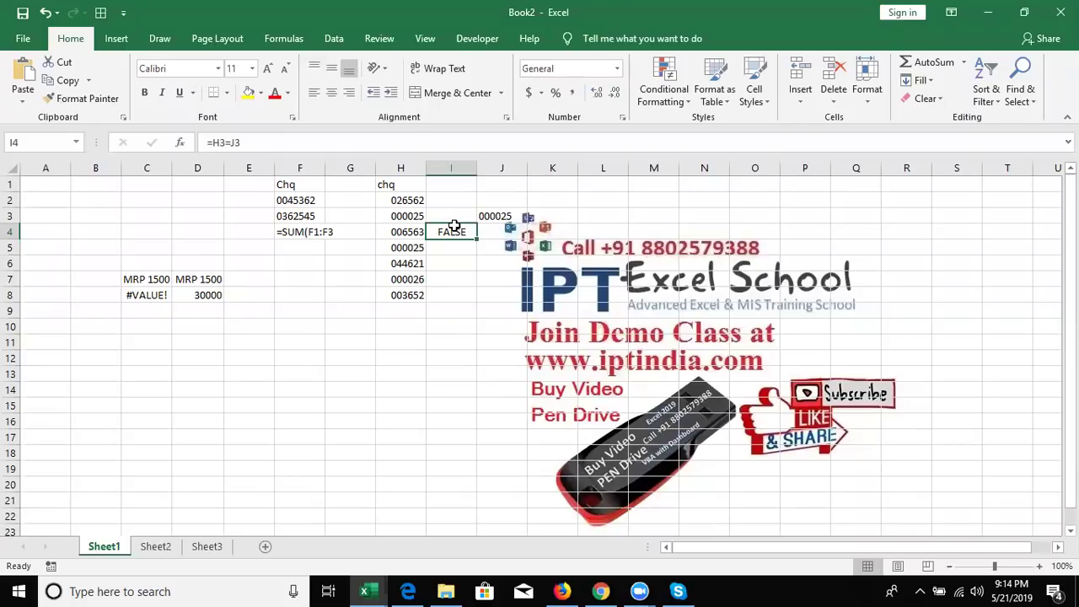
- In I3, enter =TEXT(H3,"000000") to turn H3's value into the text 000025
key(Up)
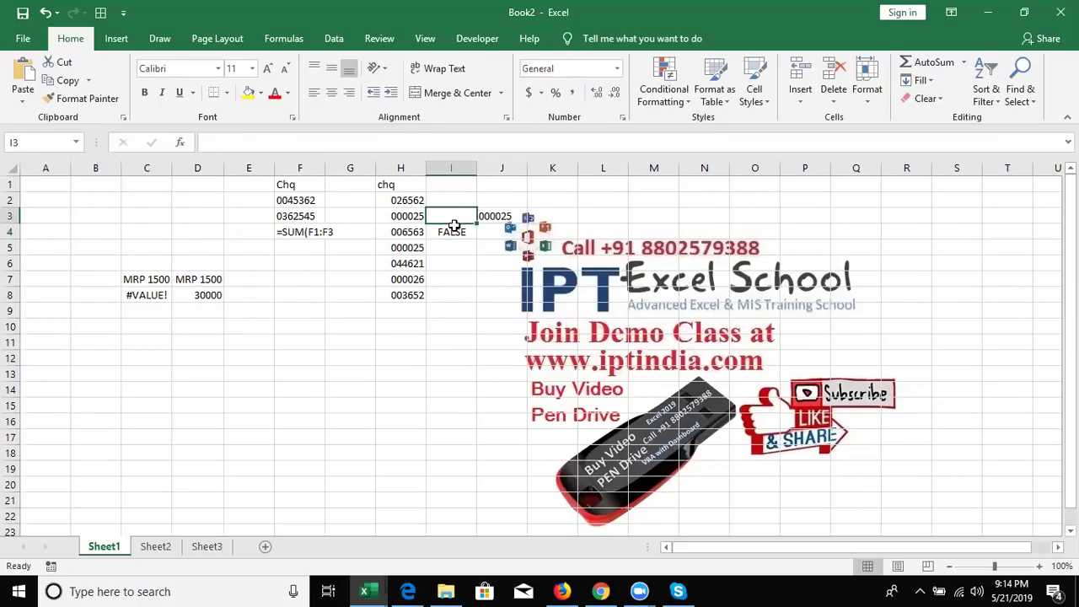
text(=t)
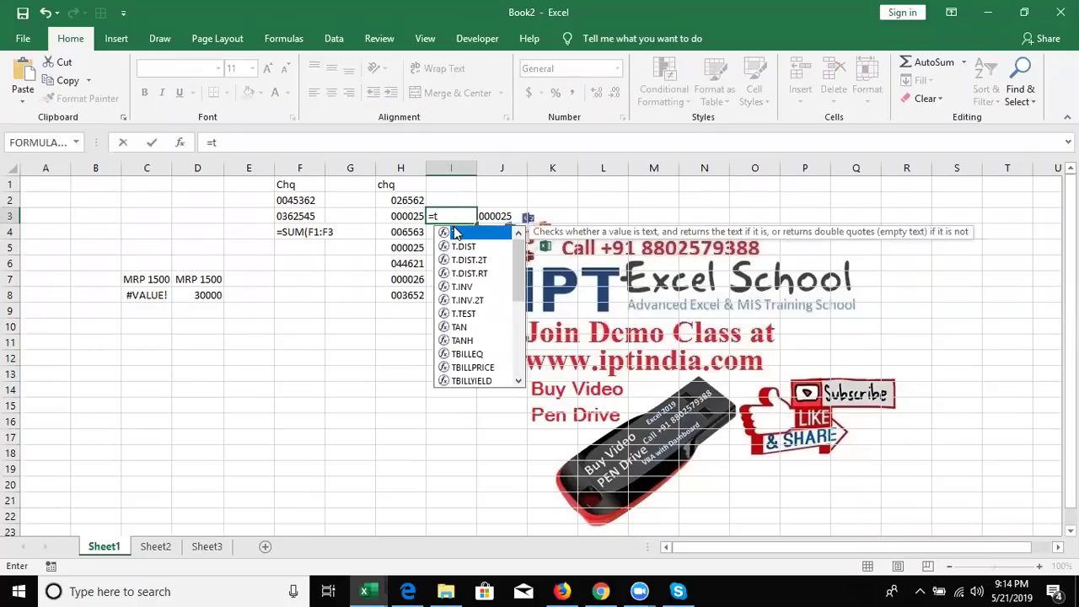
text(e)
double_click(456, 233)
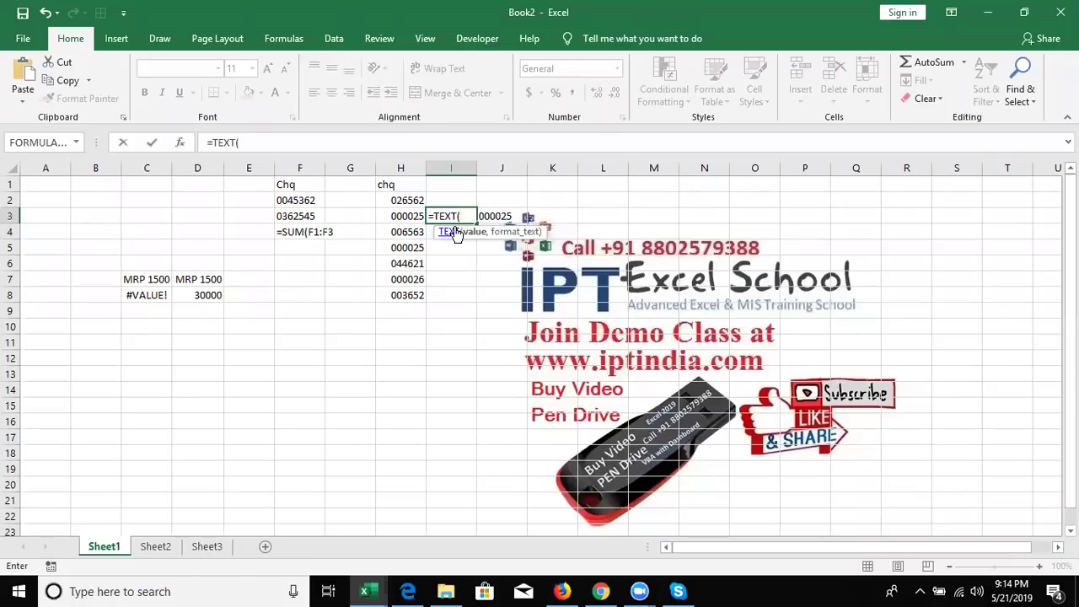
key(Left)
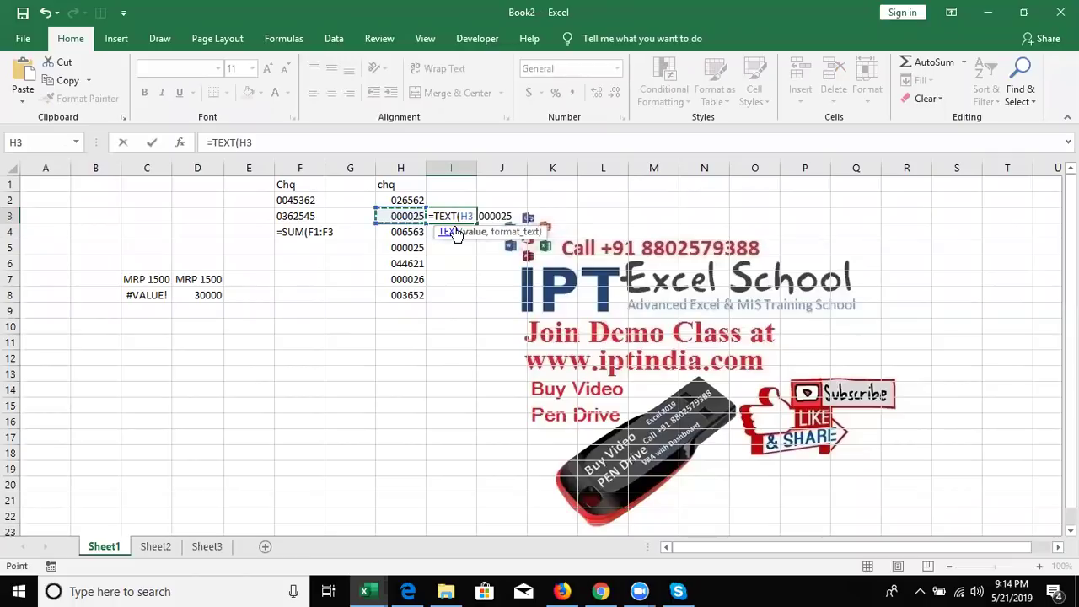
text(,"000000)
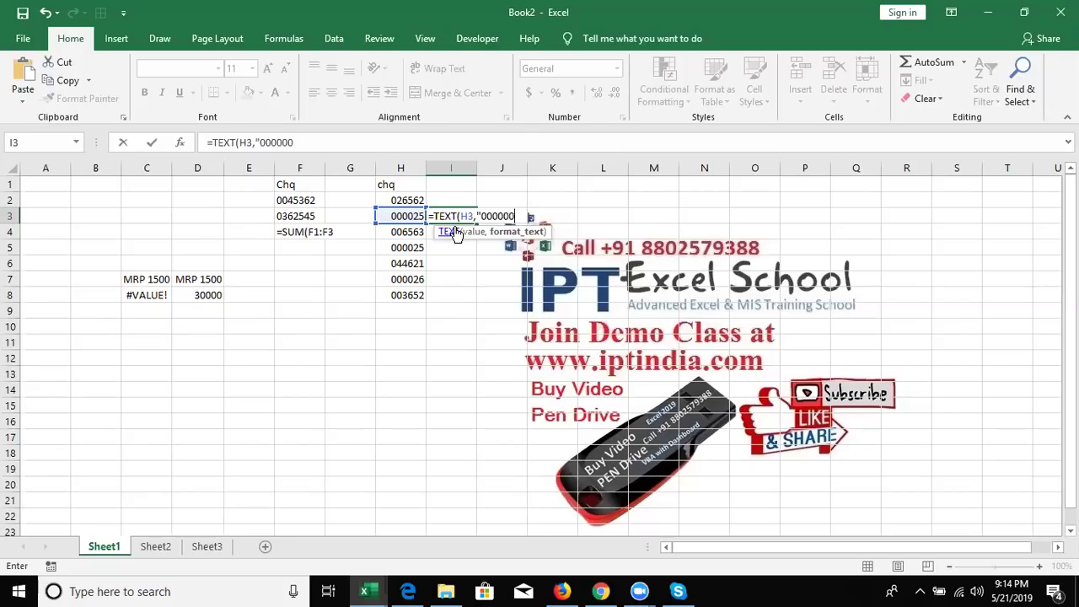
text(")
key(Return)
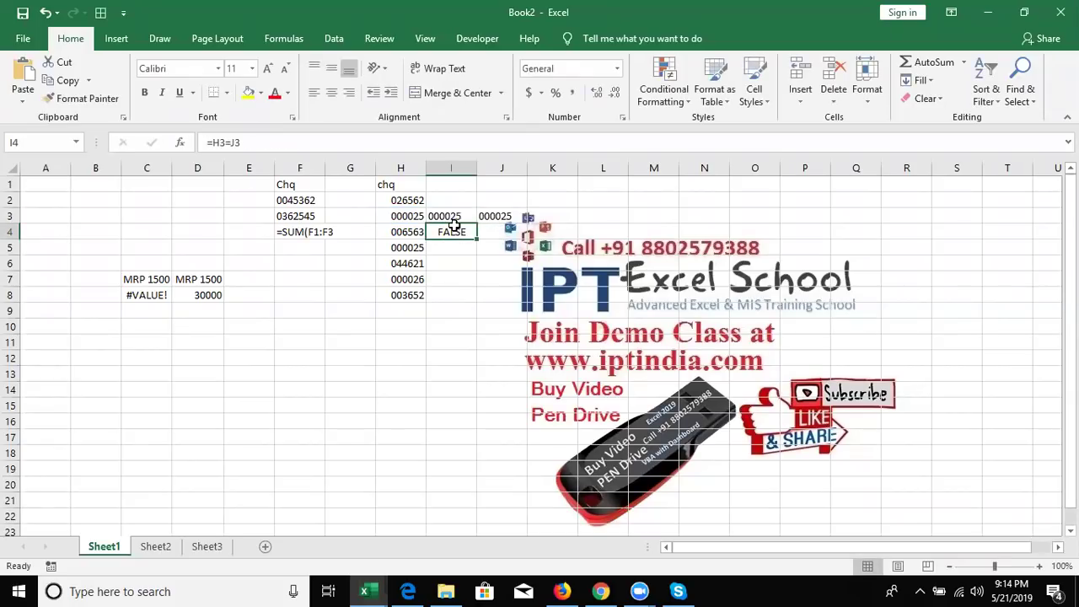
- Enter =I3=J3 in J4 so it returns TRUE, and cancel the stray entry in J5
key(Right)
text(=)
key(Up)
key(Left)
text(=)
key(Up)
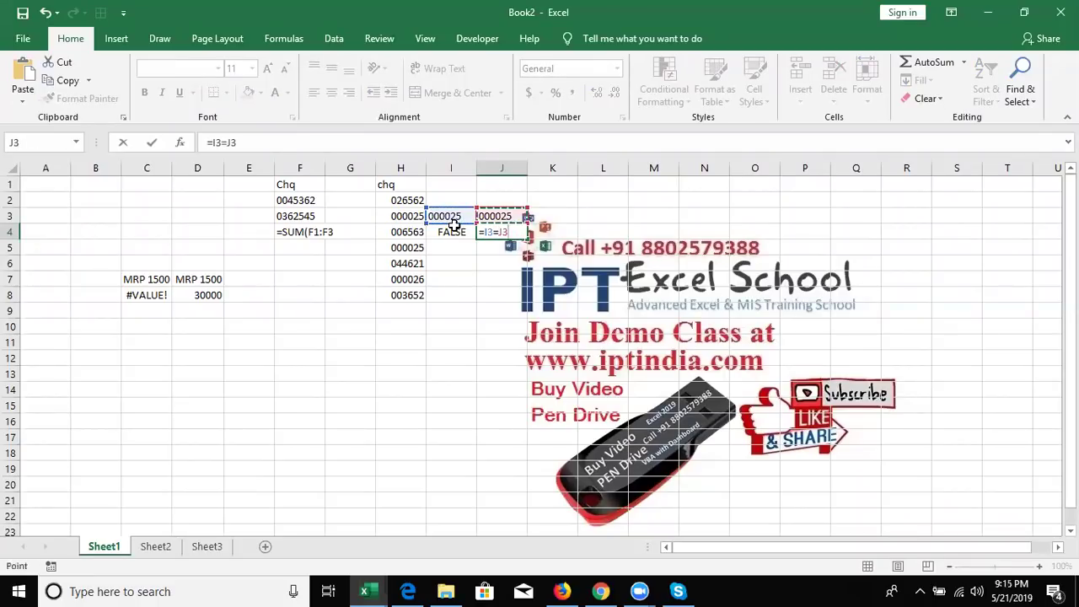
key(Return)
text(1)
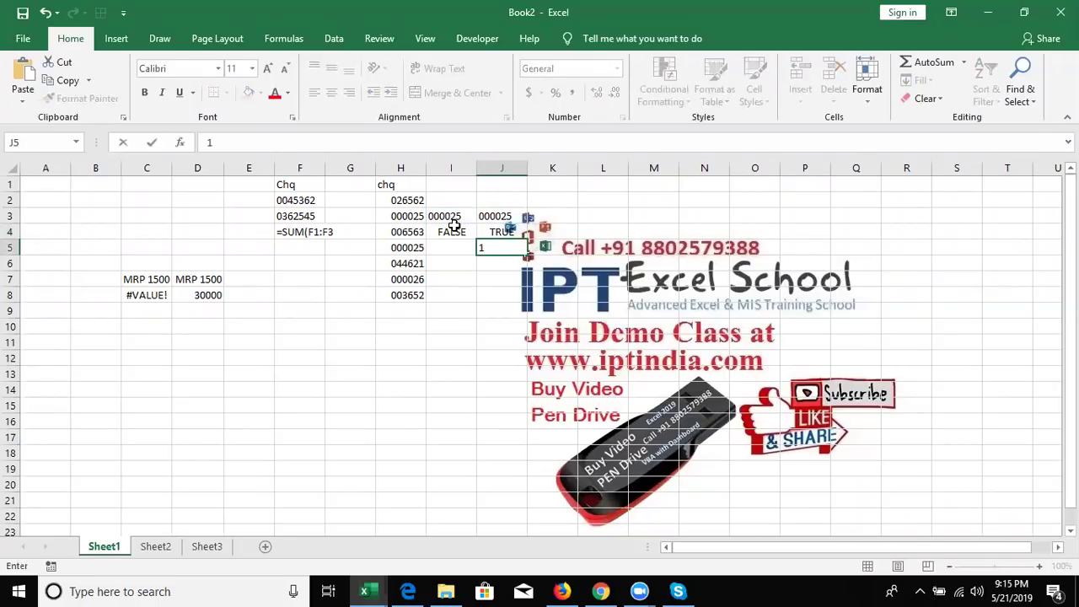
key(Escape)
key(Up)
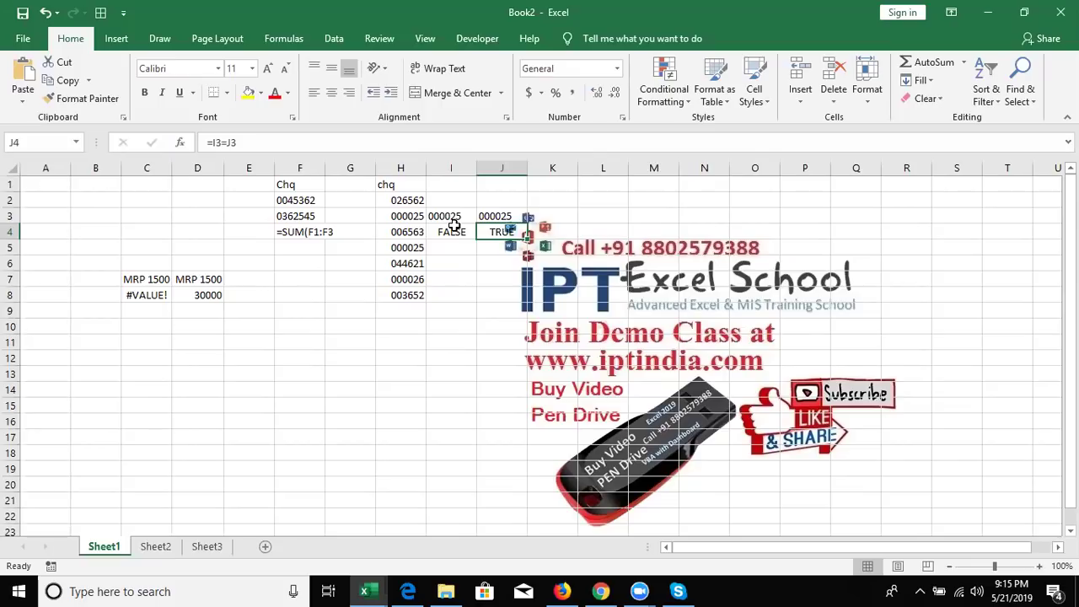
key(Up)
key(Up)
key(Up)
key(Right)
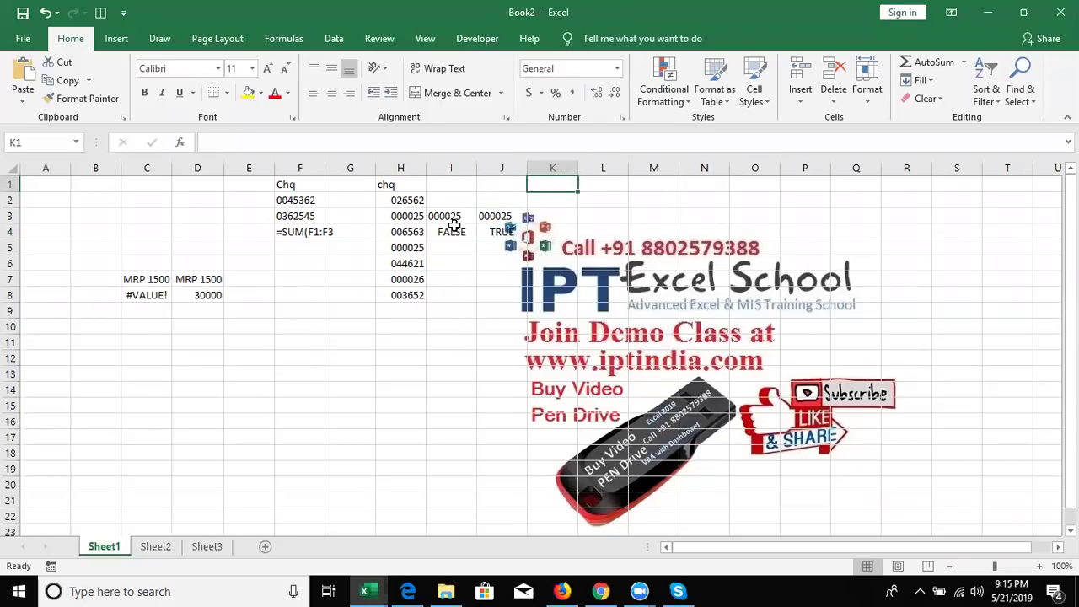
- Type the heading Mobile in K1
text(Mobile)
key(Return)
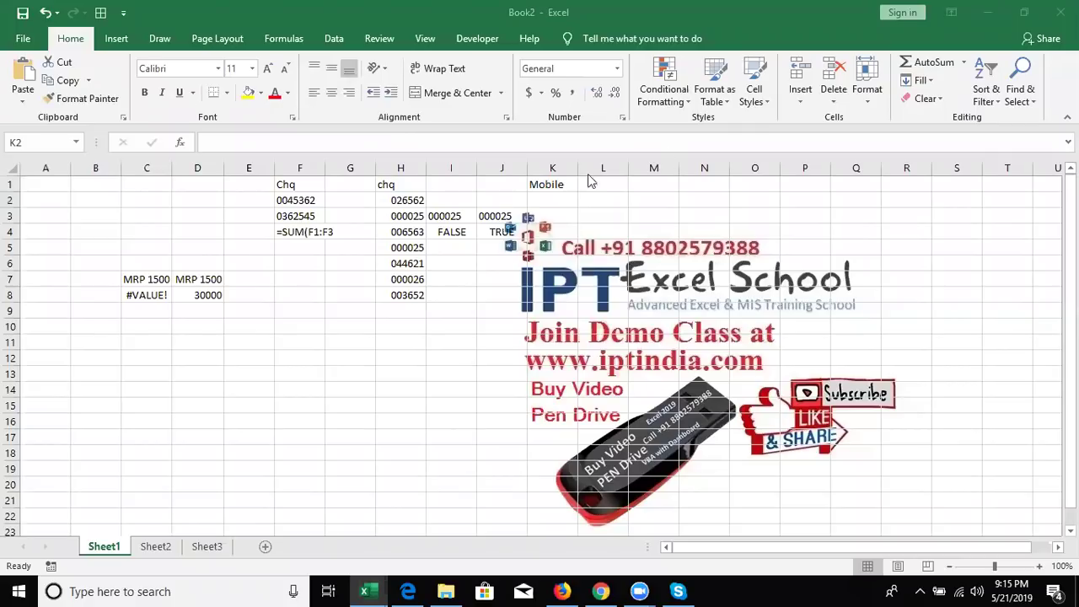
click(542, 206)
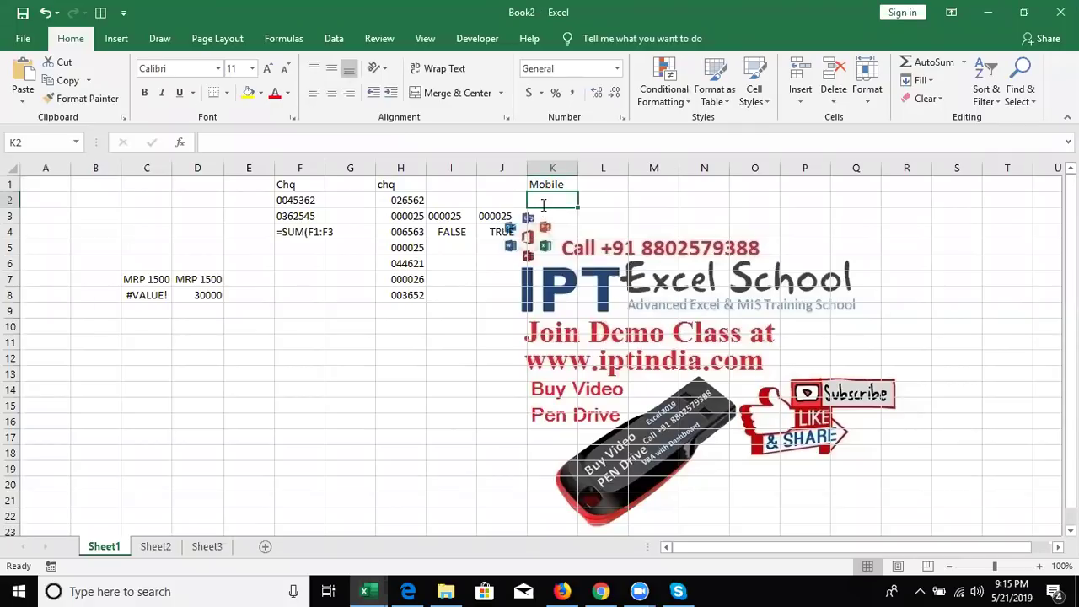
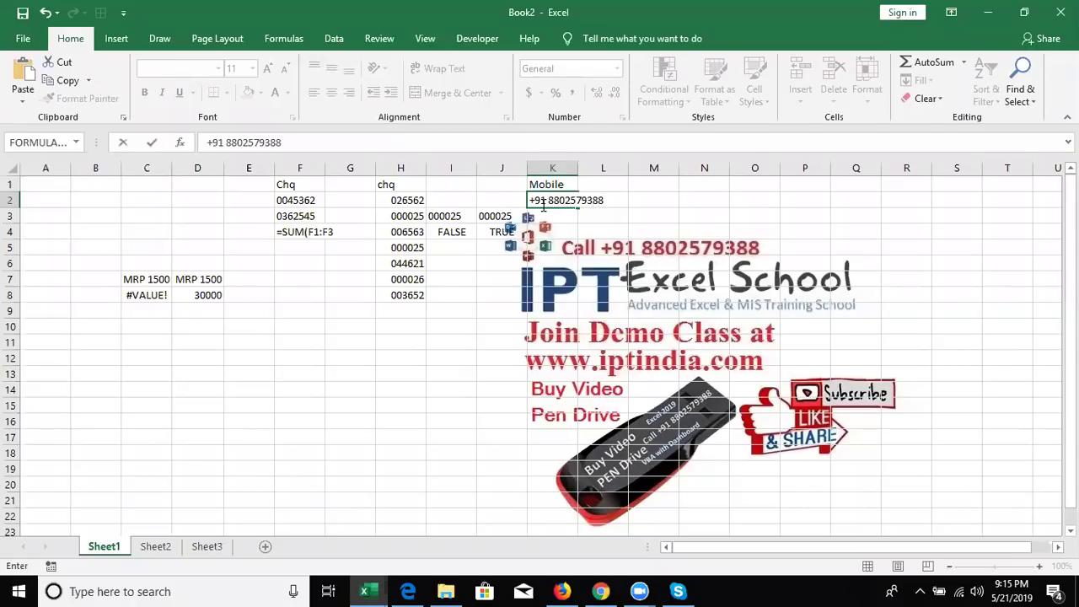
- Enter a +91 mobile number in K2, then clear the resulting 9.18803E+11 value
key(Return)
key(Return)
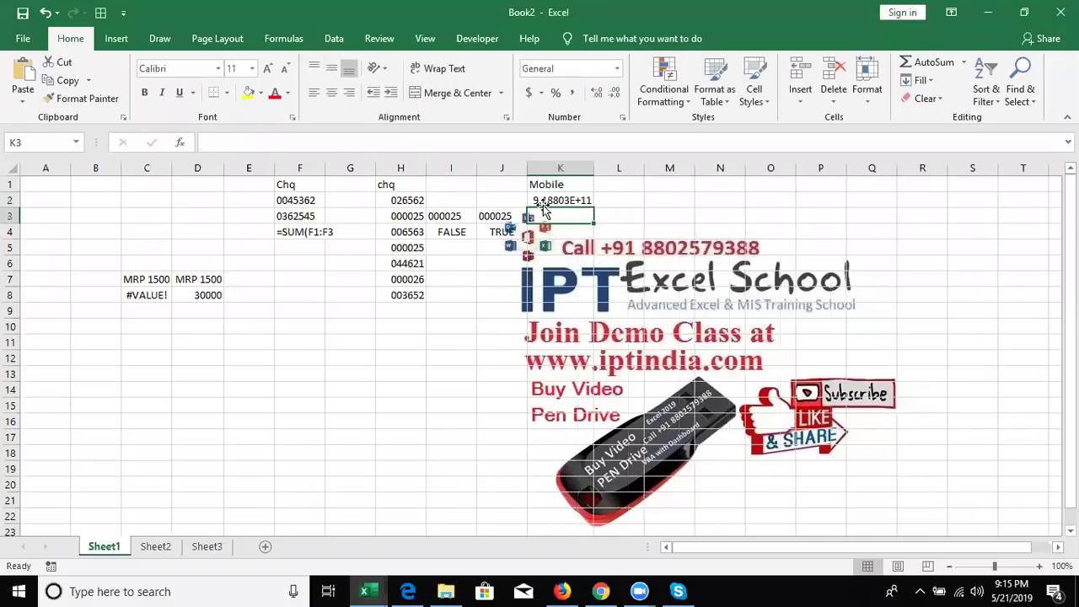
click(542, 205)
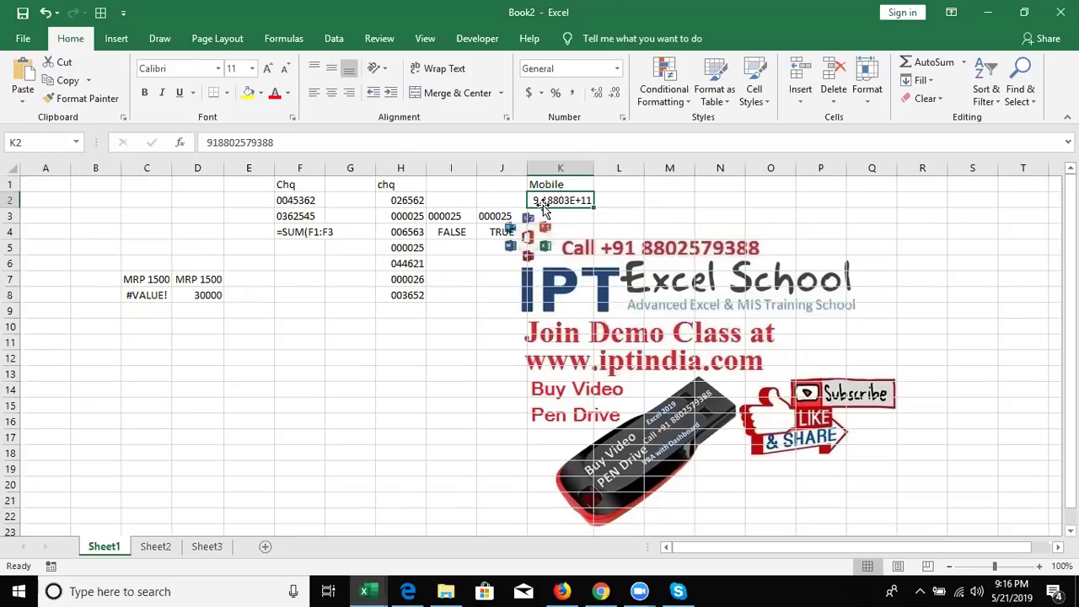
key(Delete)
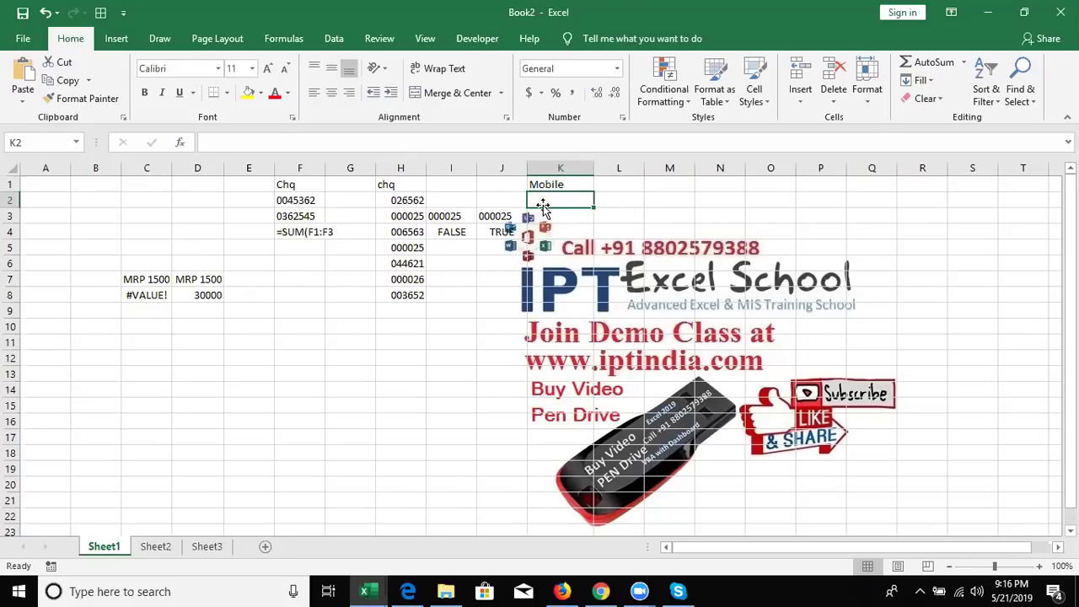
key(shift+Down)
key(shift+Down)
key(shift+Down)
key(shift+Down)
key(shift+Down)
key(shift+Down)
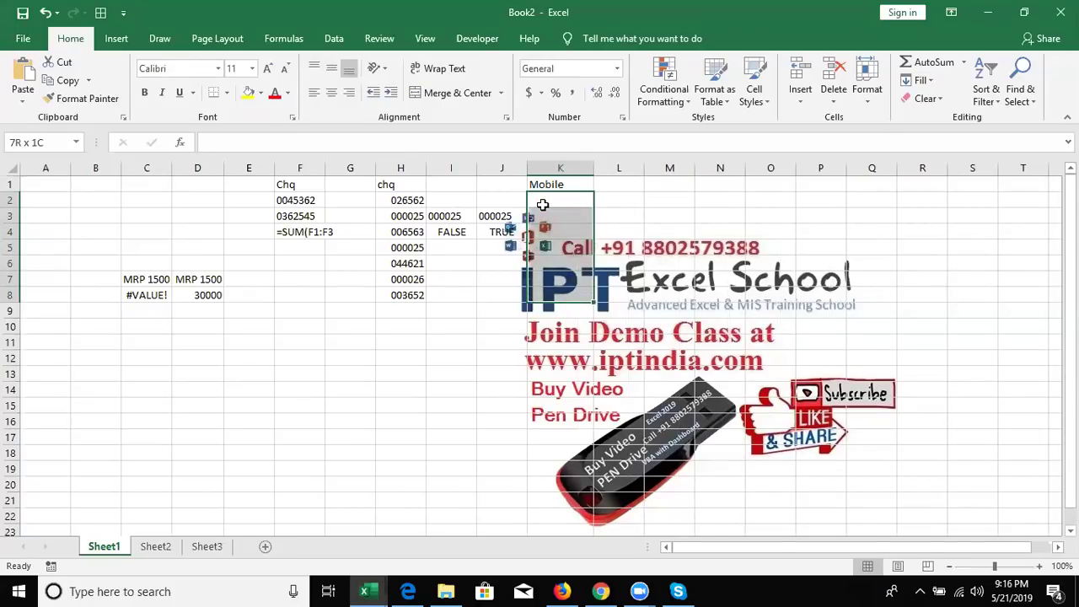
right_click(578, 214)
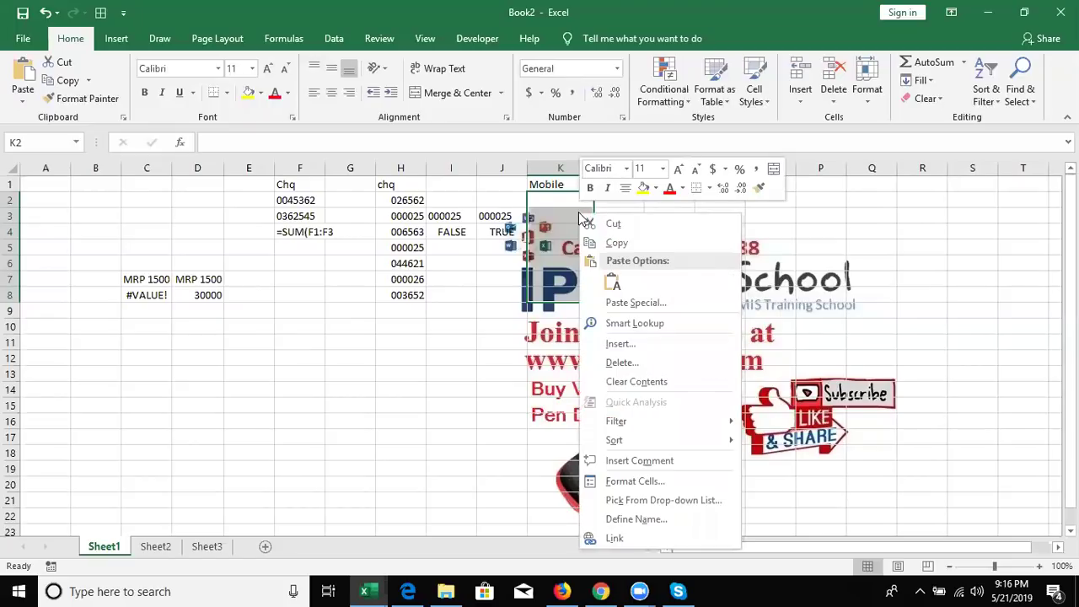
click(644, 488)
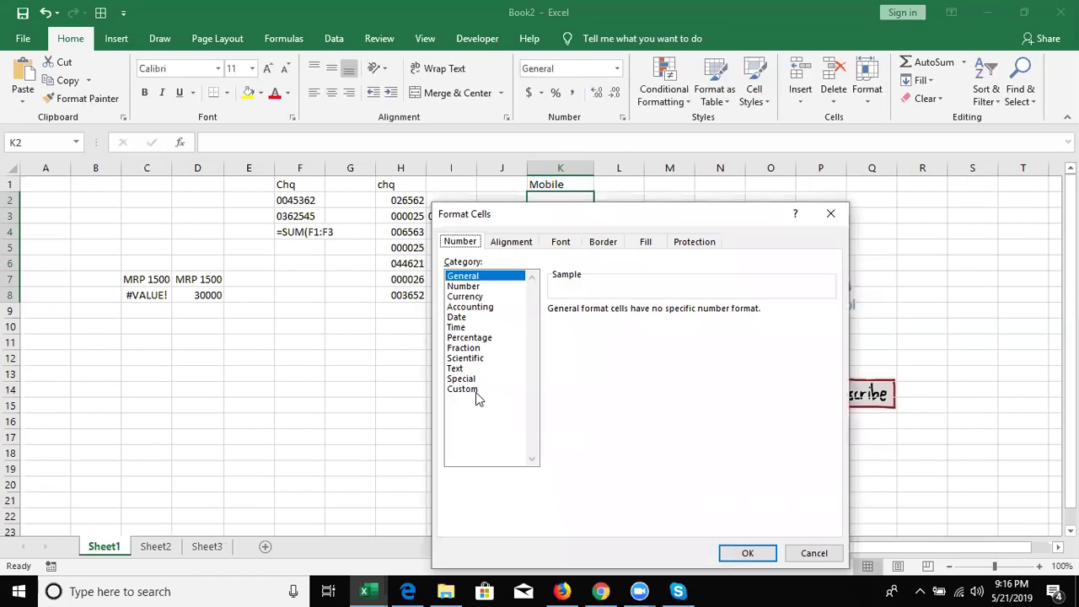
click(474, 392)
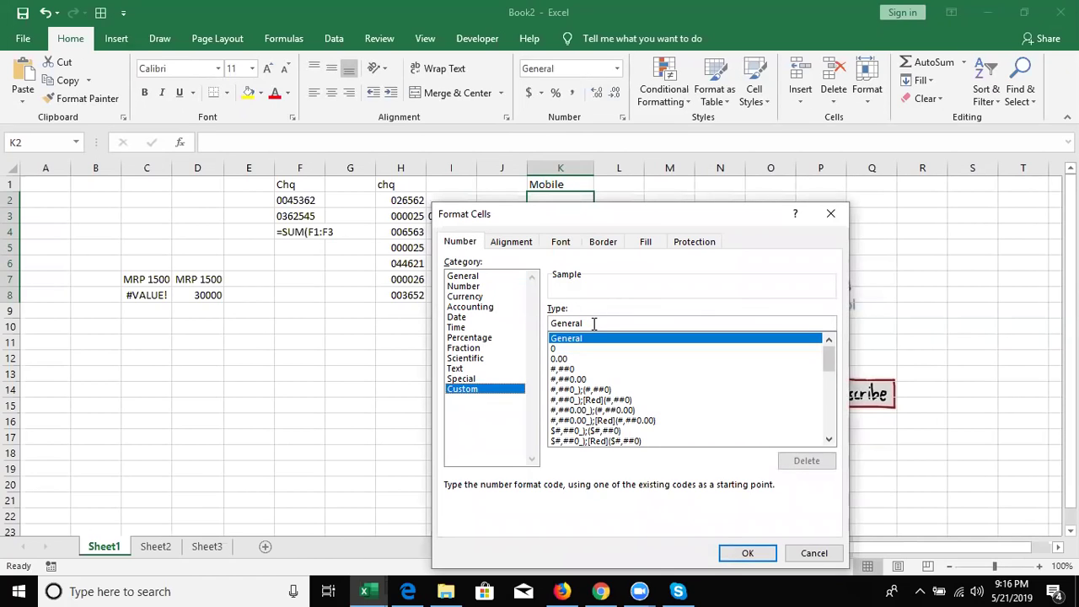
click(593, 323)
double_click(593, 323)
text(+91 )
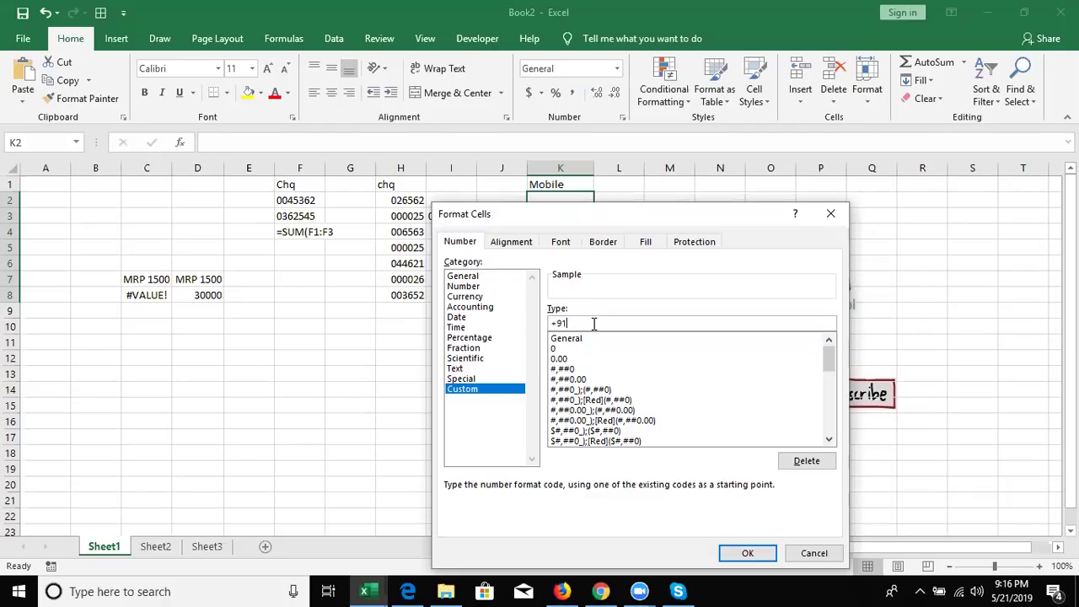
text(0000000000)
key(Return)
- Enter two 10-digit mobile numbers in K2 and K3
key(shift+BackSpace)
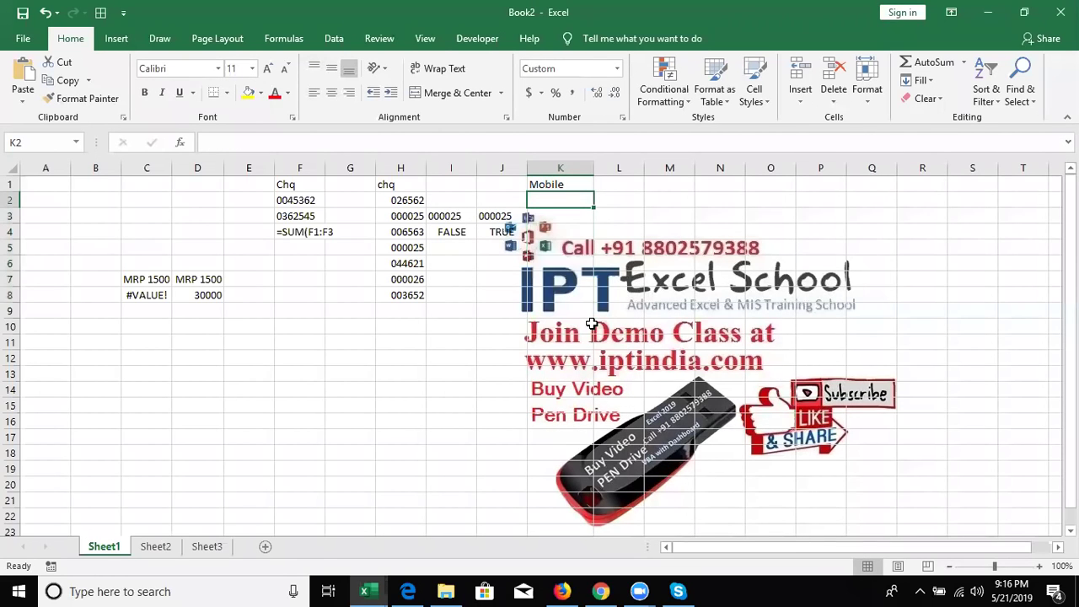
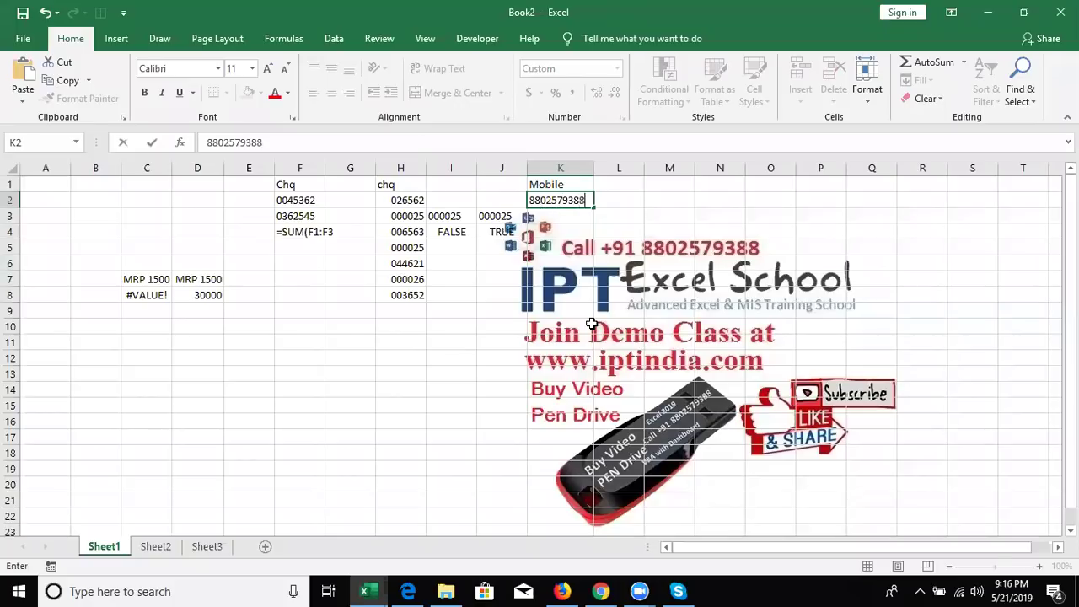
key(Return)
key(Up)
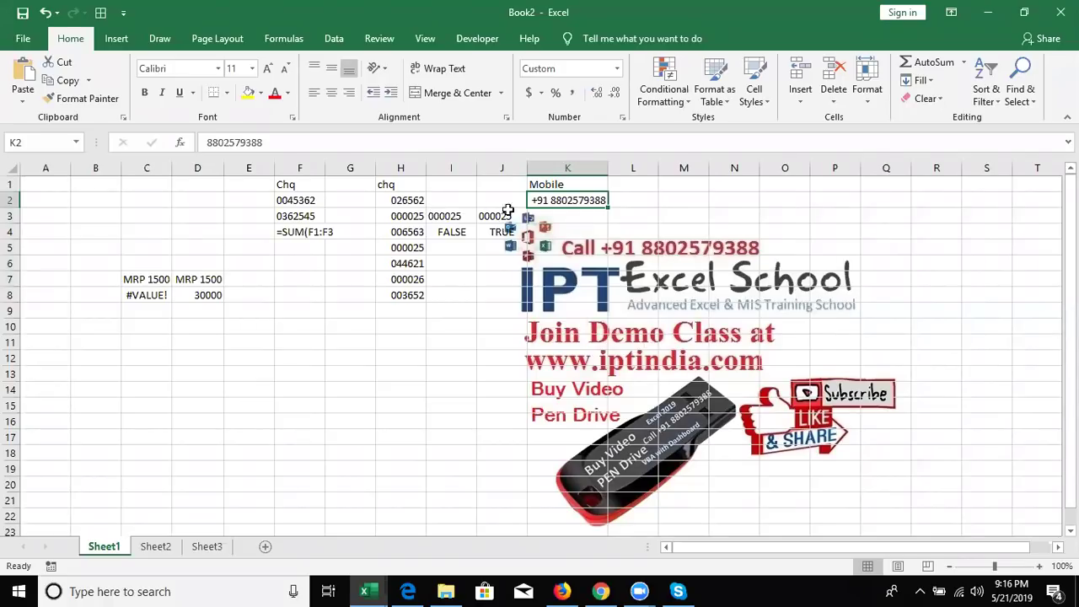
click(553, 215)
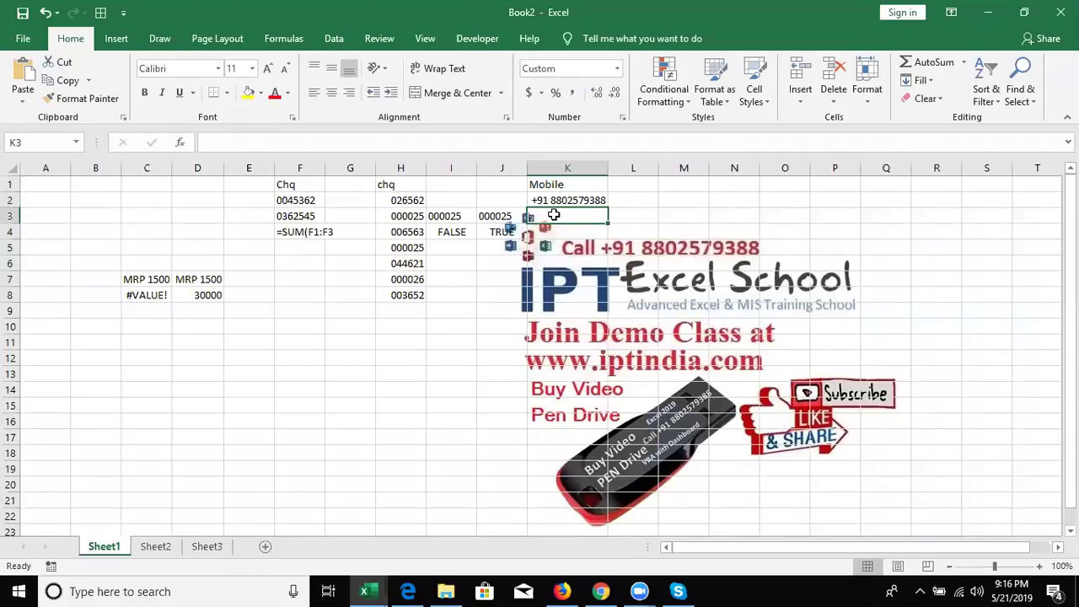
key(Return)
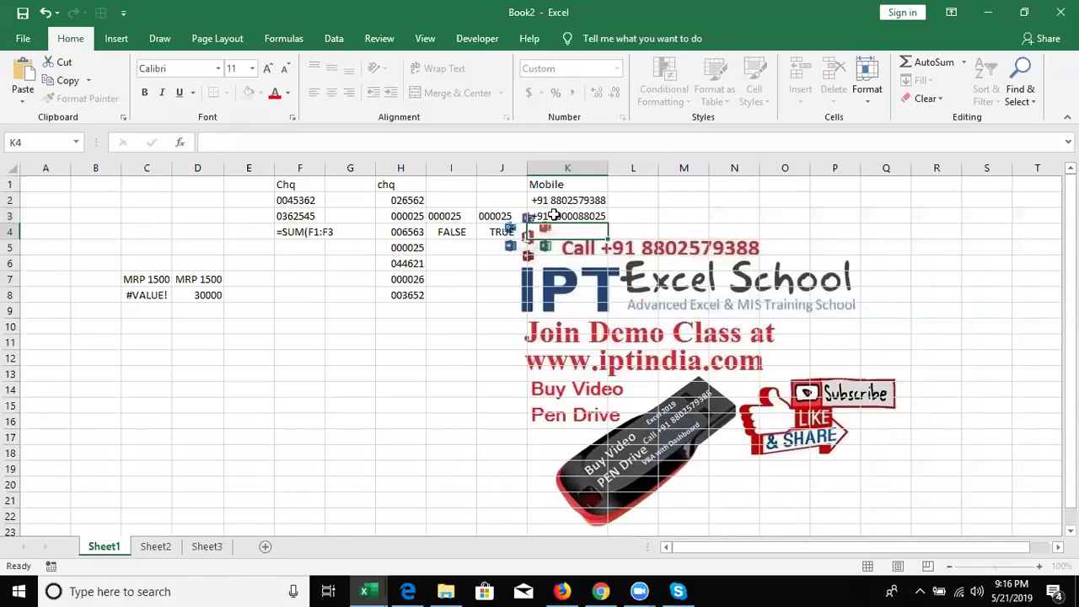
- Change the K2:K6 custom format to +91 ########### to drop padding zeros
drag(582, 200, 571, 303)
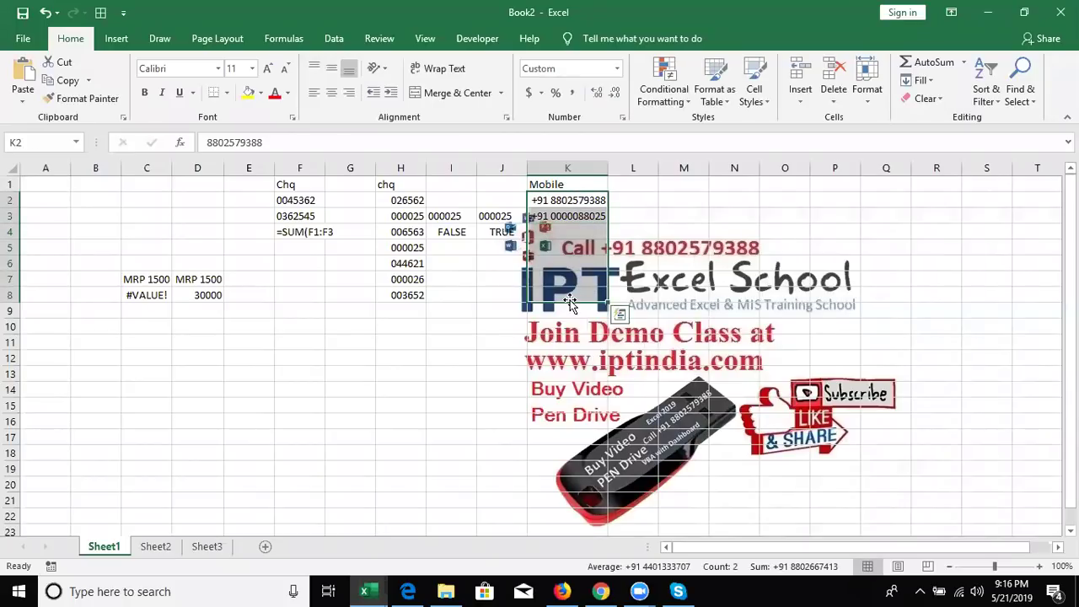
click(624, 120)
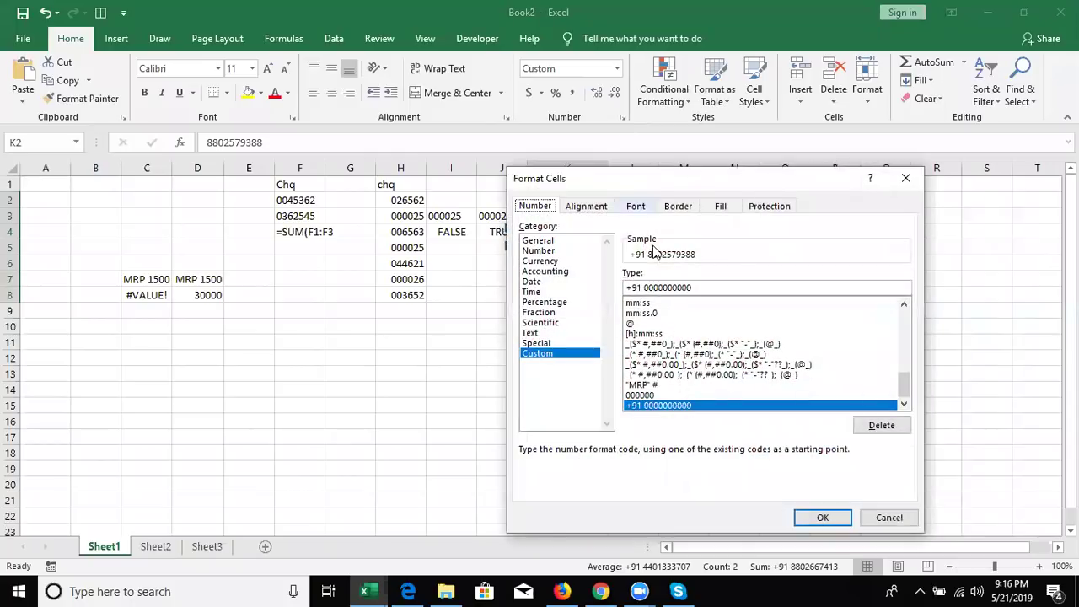
drag(645, 287, 701, 287)
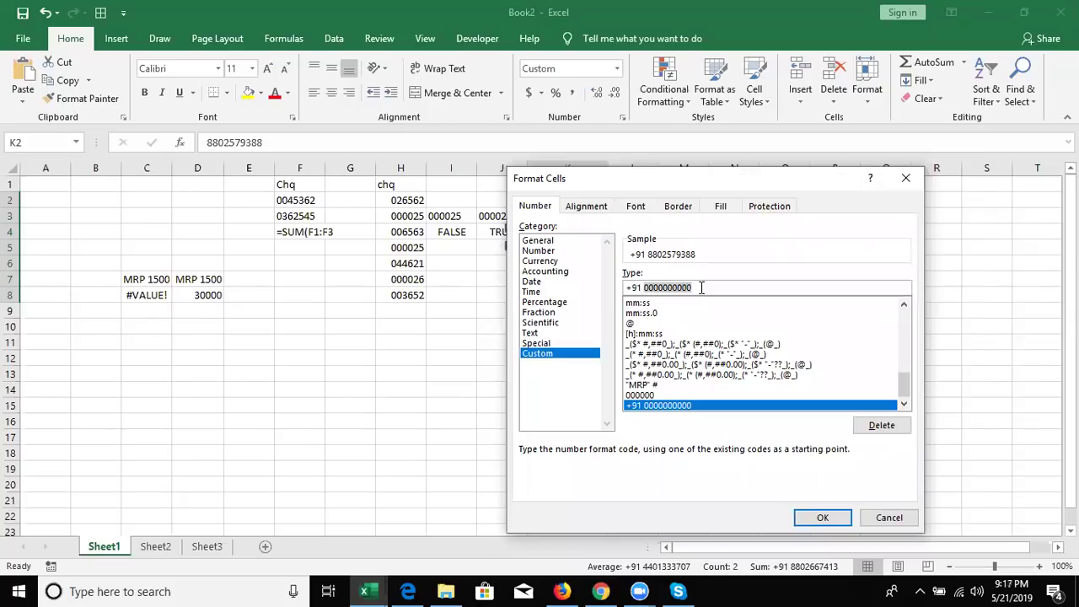
text(###########)
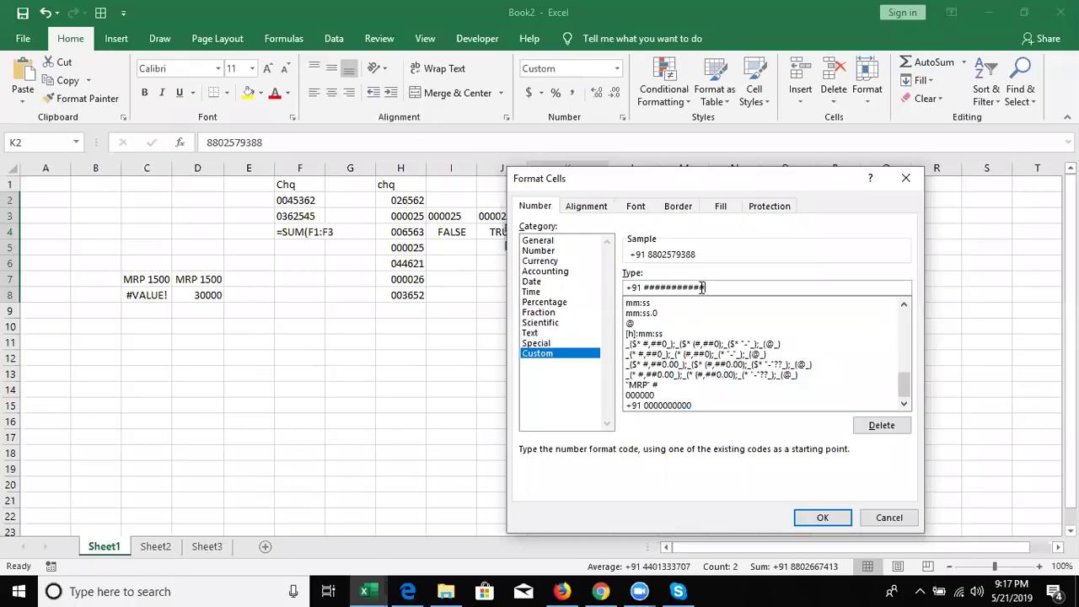
key(Return)
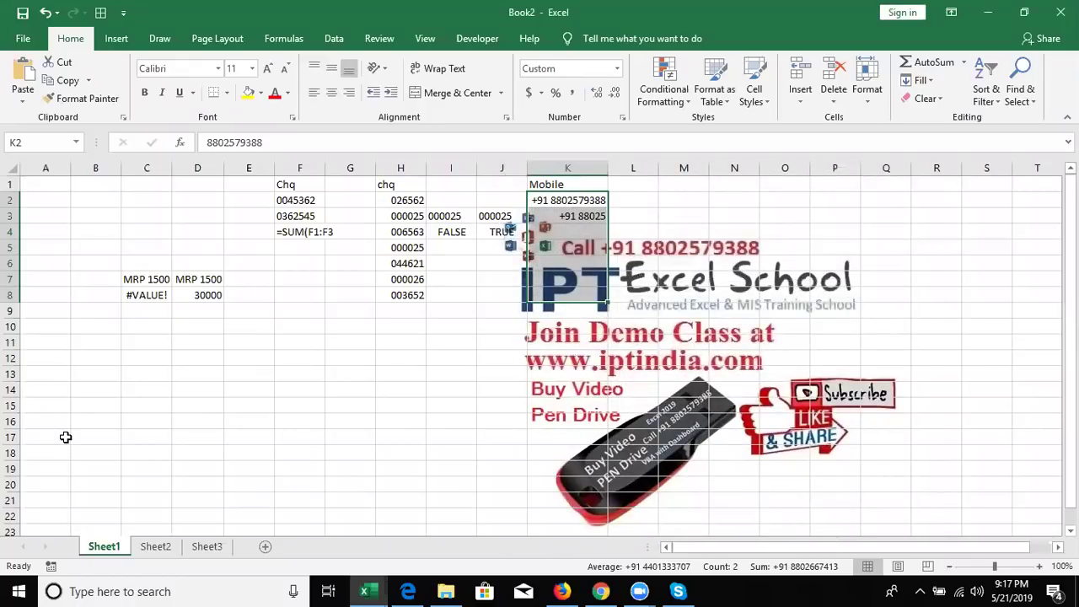
- Add the heading A/c in L1
key(Up)
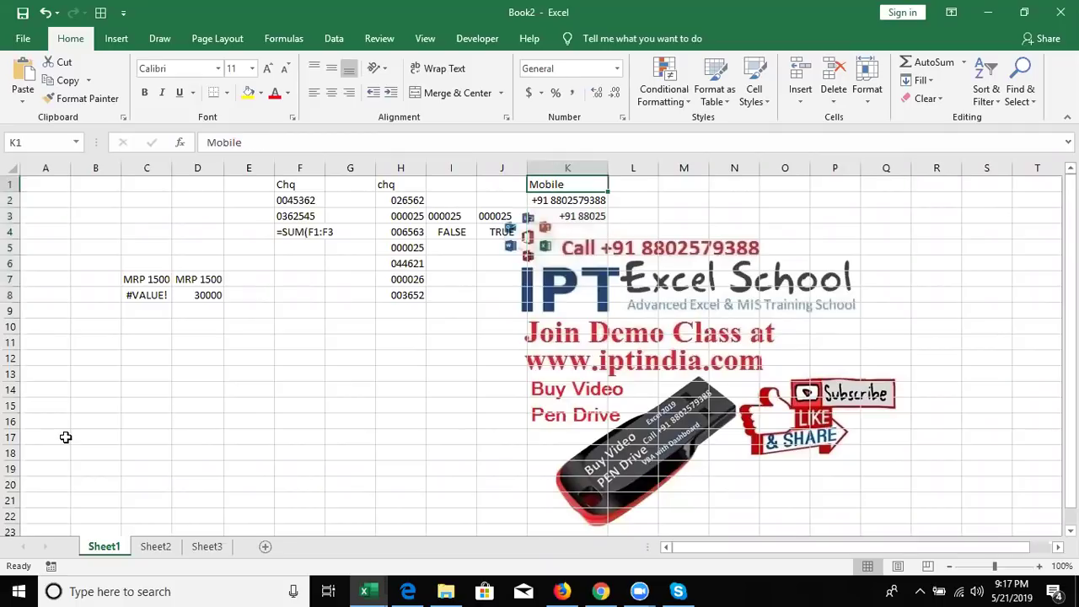
key(Right)
text(A/c)
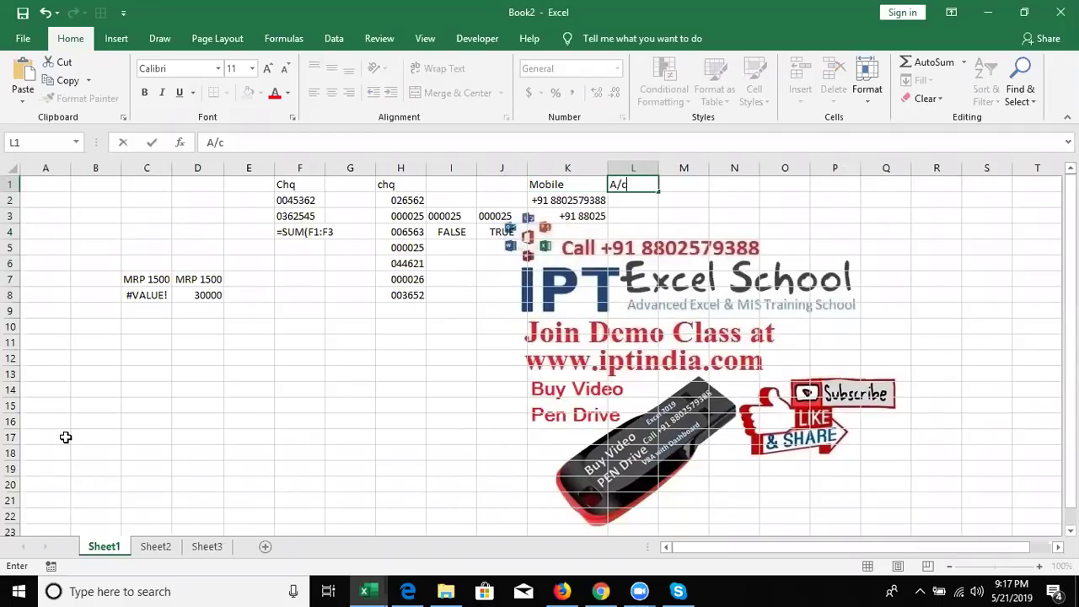
key(Return)
- Enter a 12-digit account number in L2, correcting it after the first entry
text(123654789)
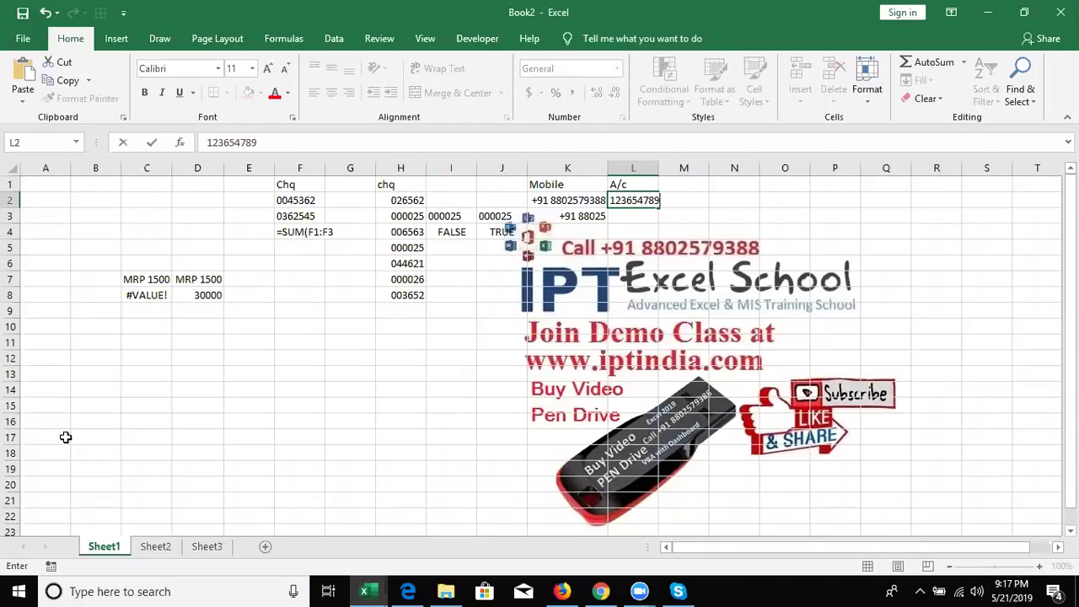
text(31)
key(Return)
key(Up)
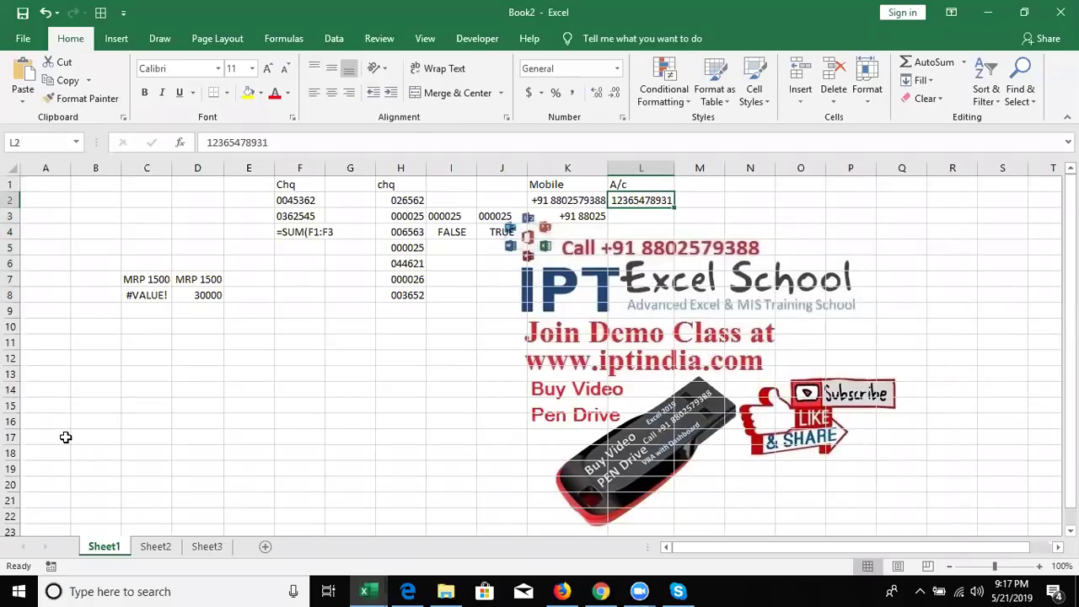
double_click(668, 200)
text(5)
key(Return)
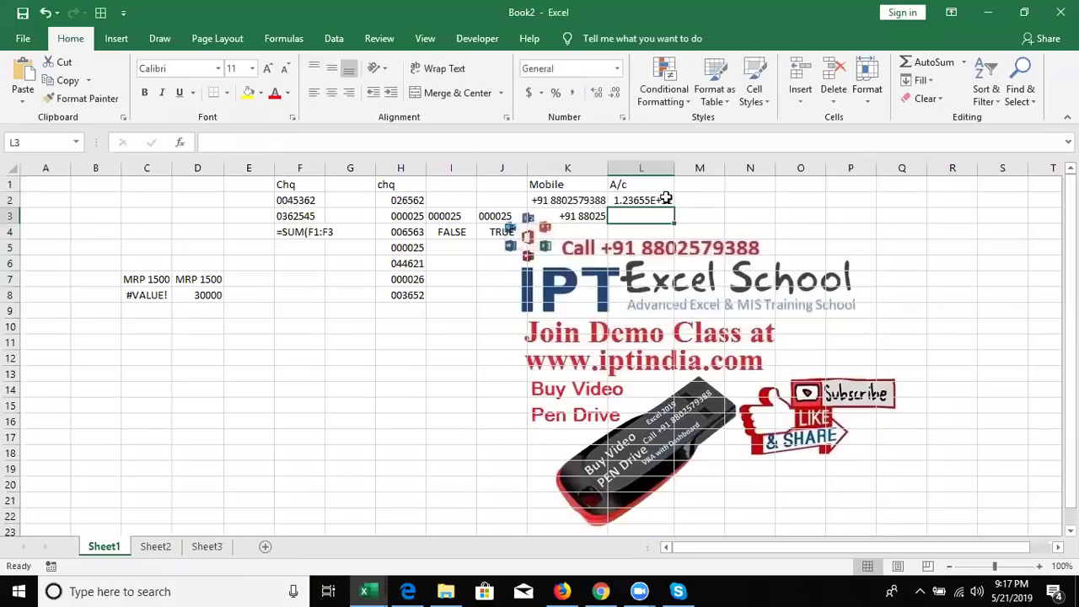
- Select L2:L8, then open and close the Find & Select menu without choosing anything
click(651, 200)
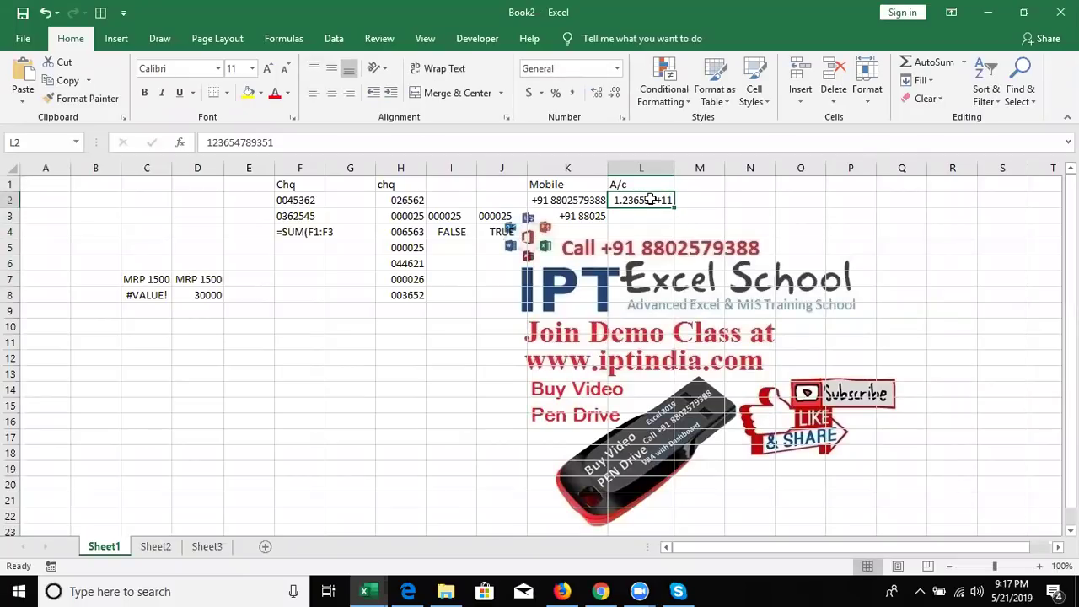
key(shift+Down)
key(shift+Down)
key(shift+Down)
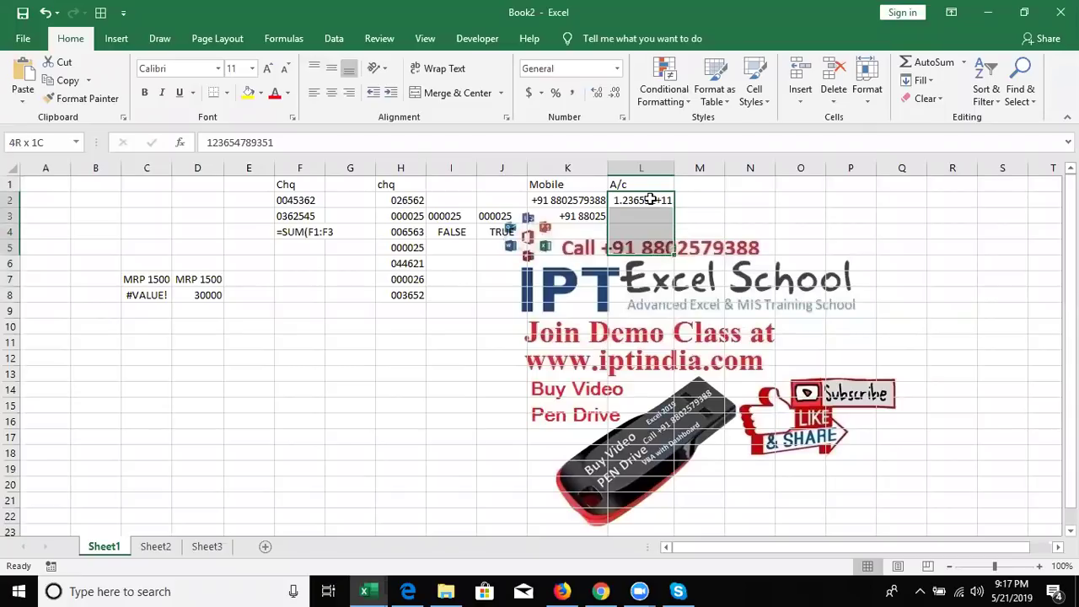
key(shift+Down)
key(shift+Down)
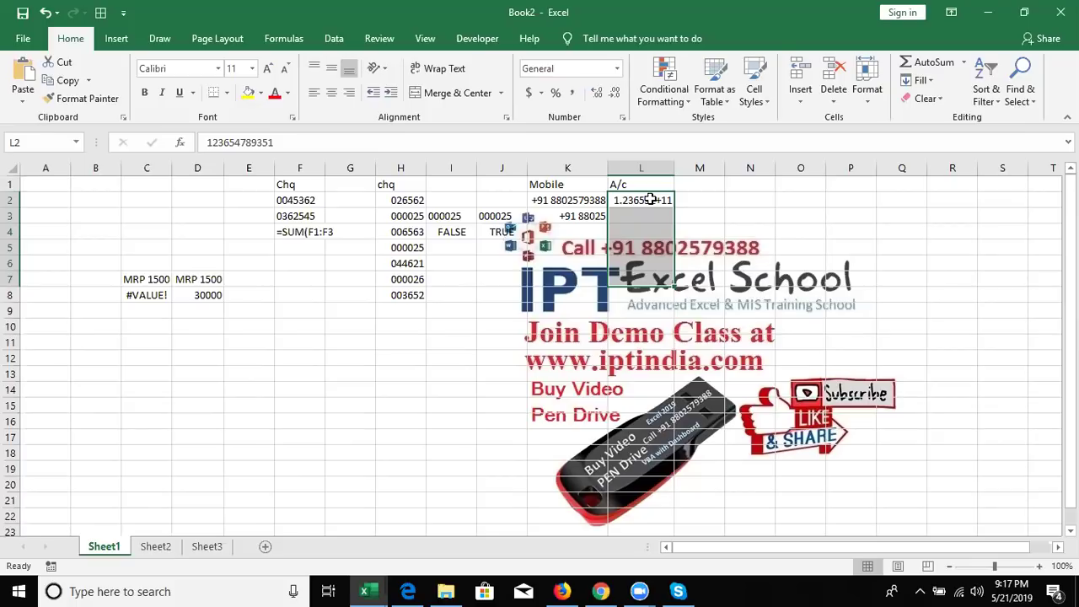
key(shift+Down)
key(shift+Down)
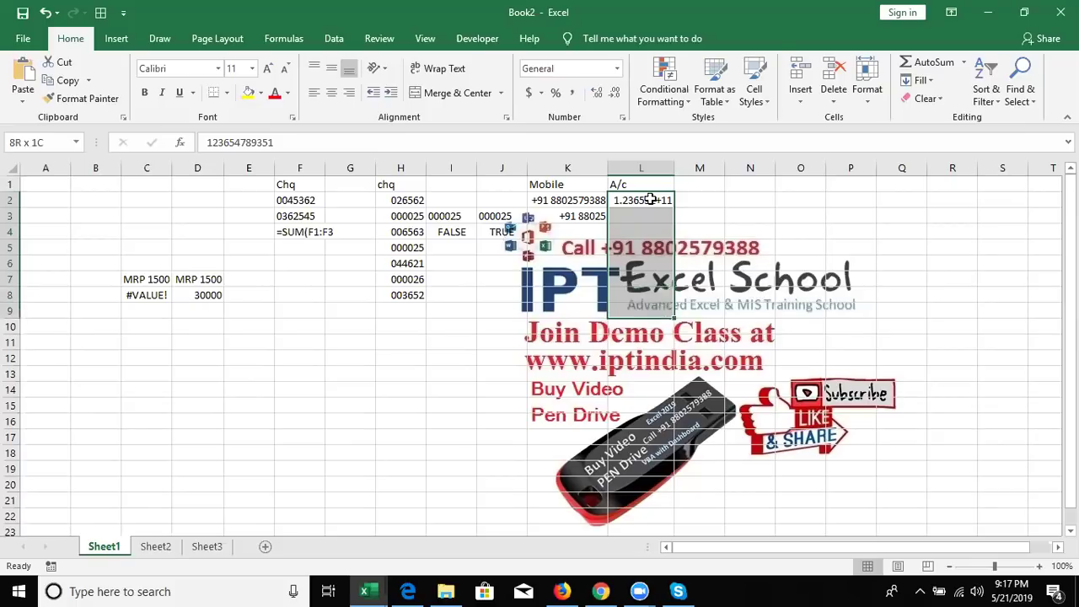
key(shift+Up)
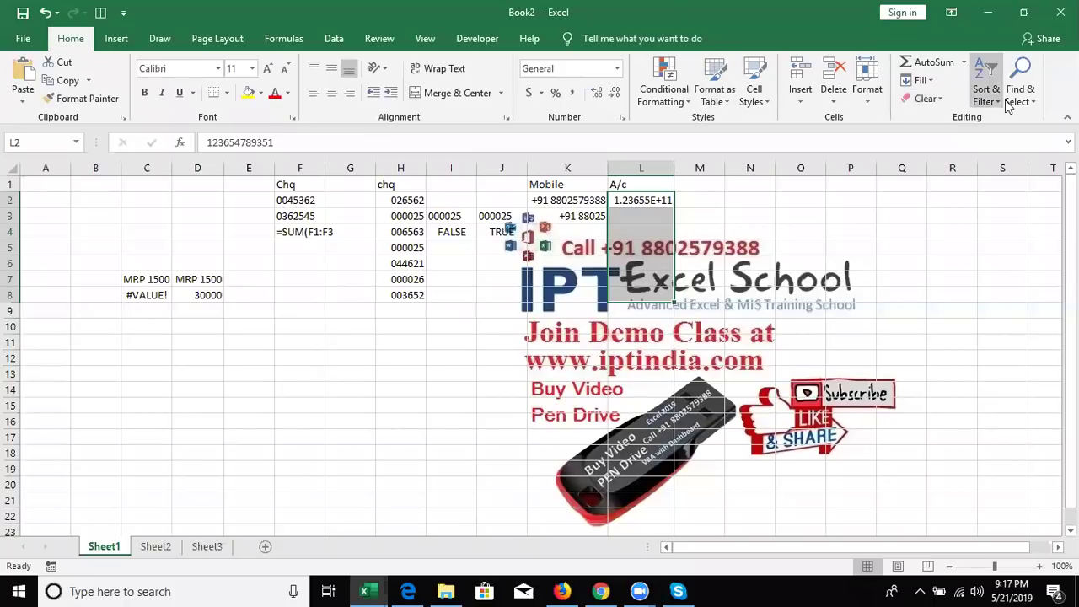
click(1012, 103)
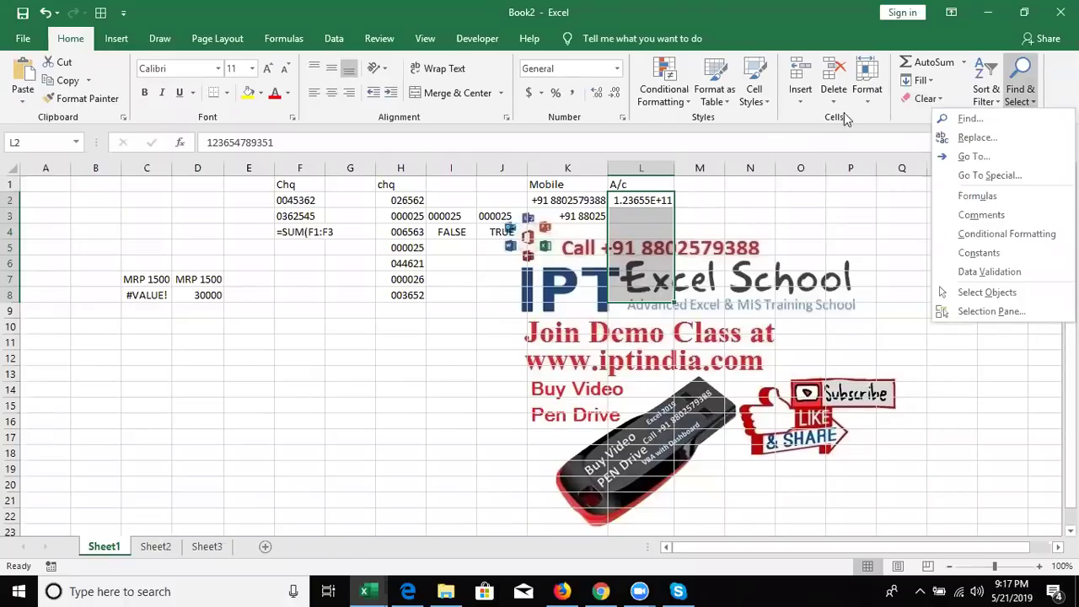
click(888, 112)
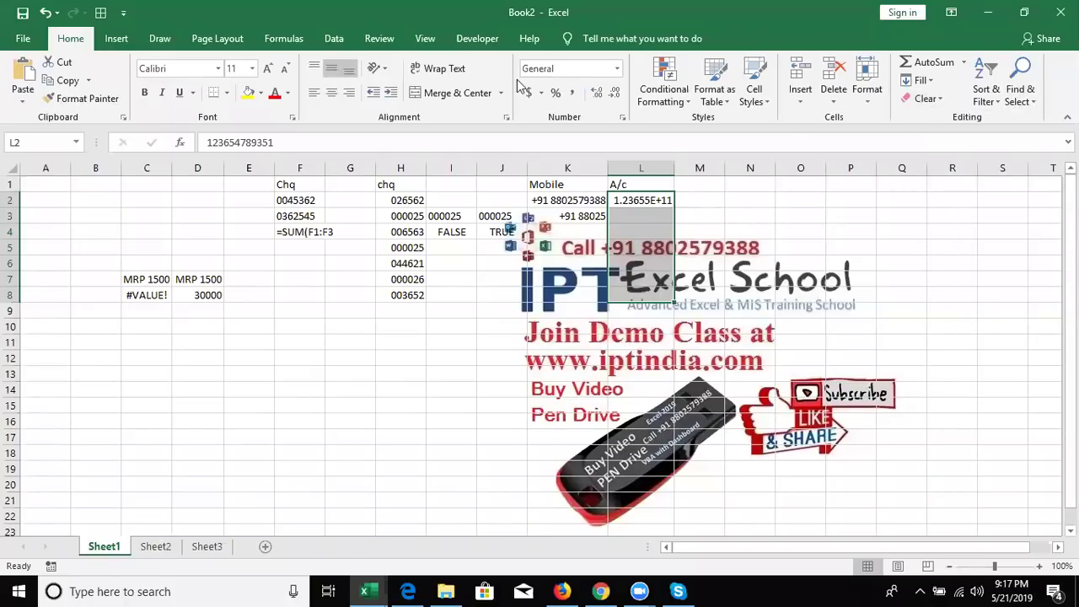
- Apply the custom number format # so the account number shows all its digits
click(624, 119)
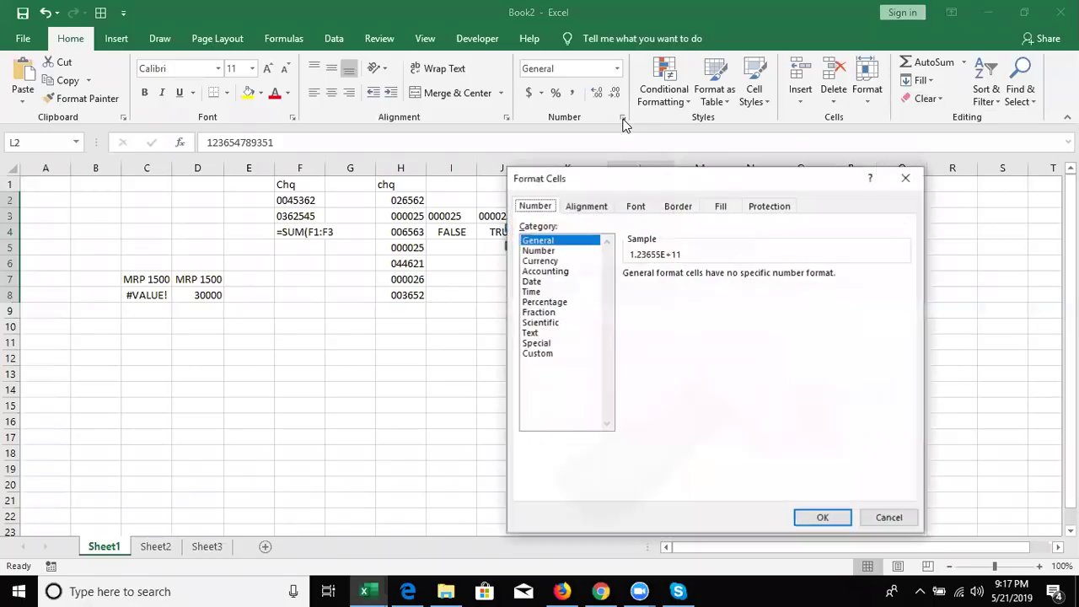
click(555, 354)
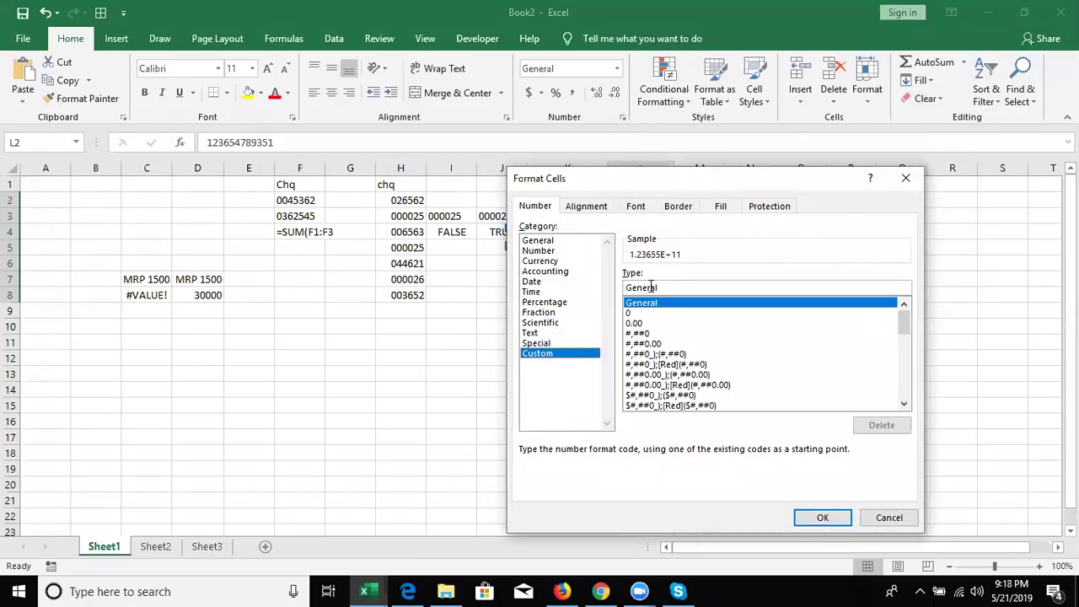
double_click(651, 287)
text(#)
key(Return)
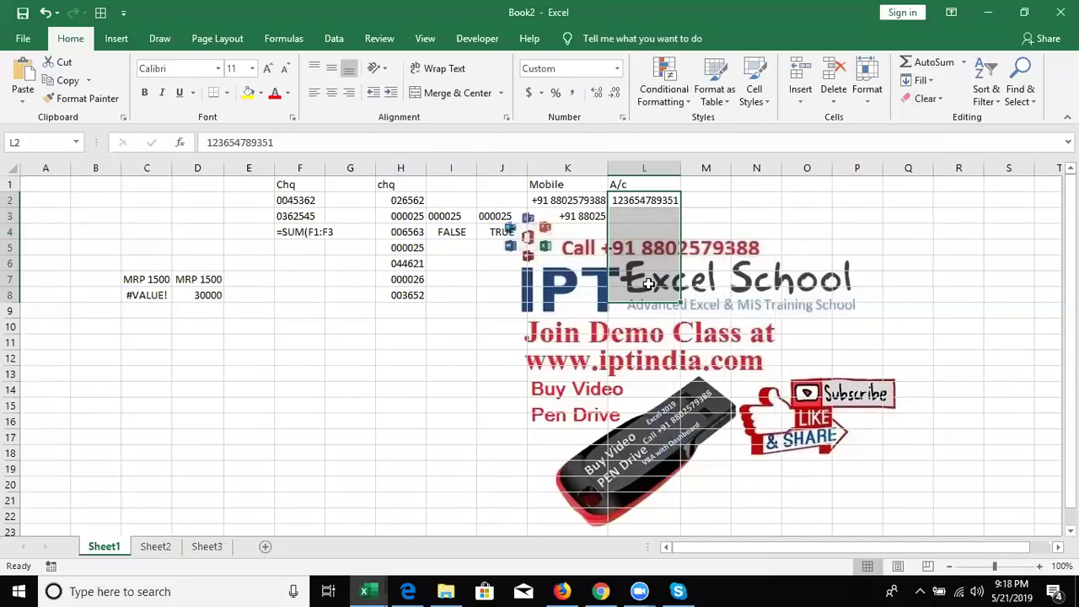
key(Up)
key(Down)
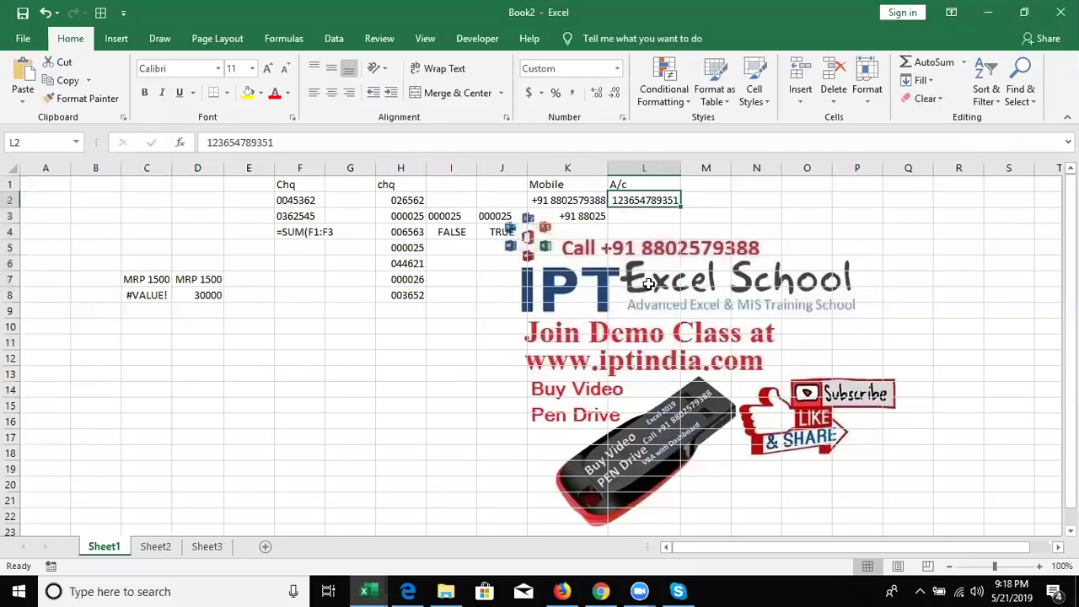
key(Up)
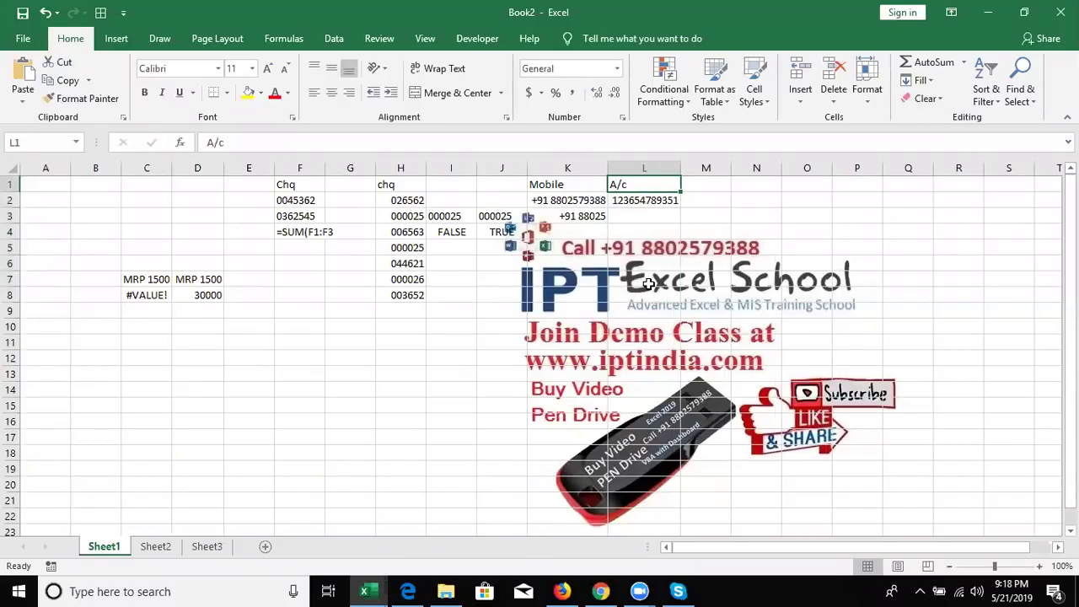
- Extend the L2 account number to 16 digits and see Excel turn the last digit into 0
click(676, 201)
double_click(675, 201)
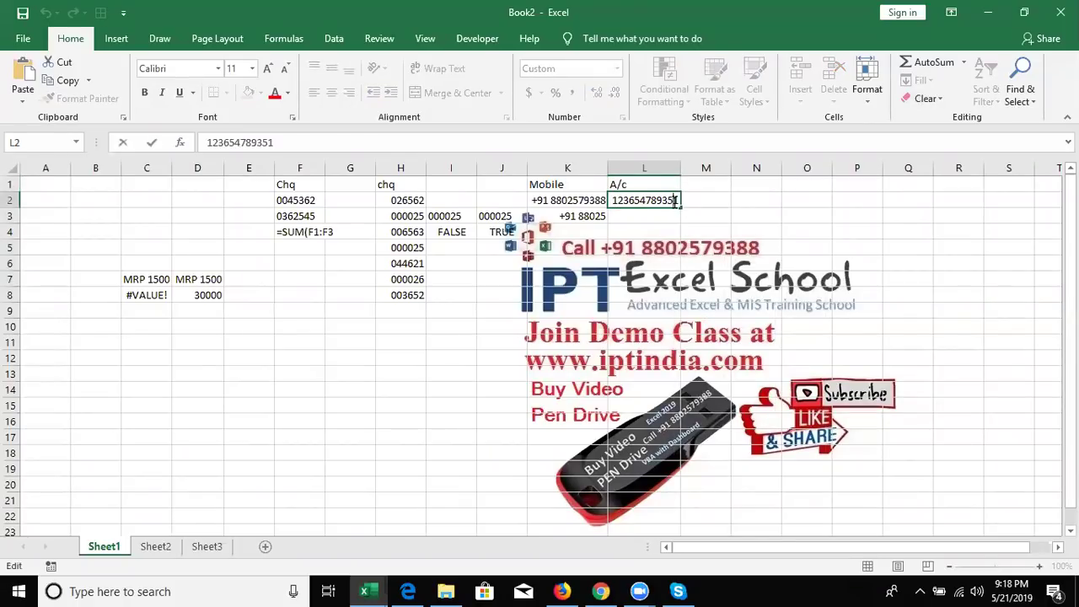
key(BackSpace)
text(5561)
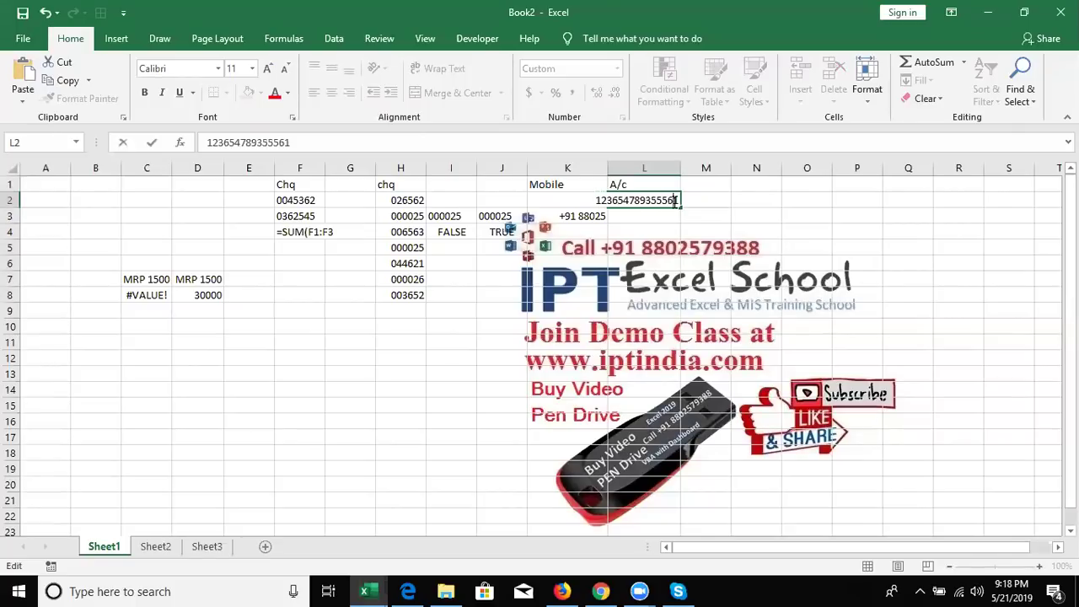
key(Return)
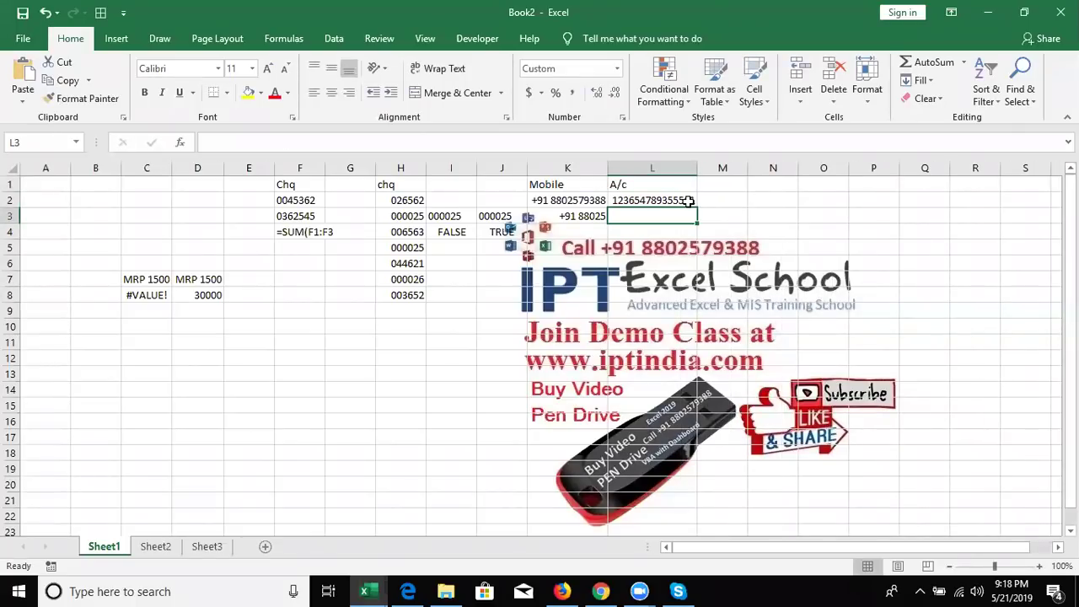
double_click(691, 201)
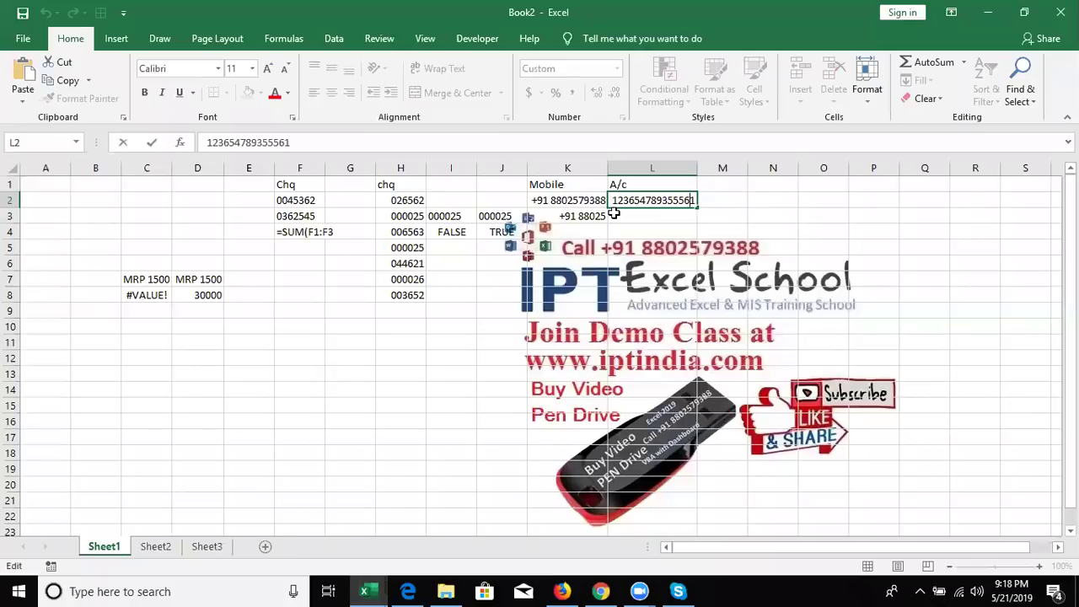
text(7)
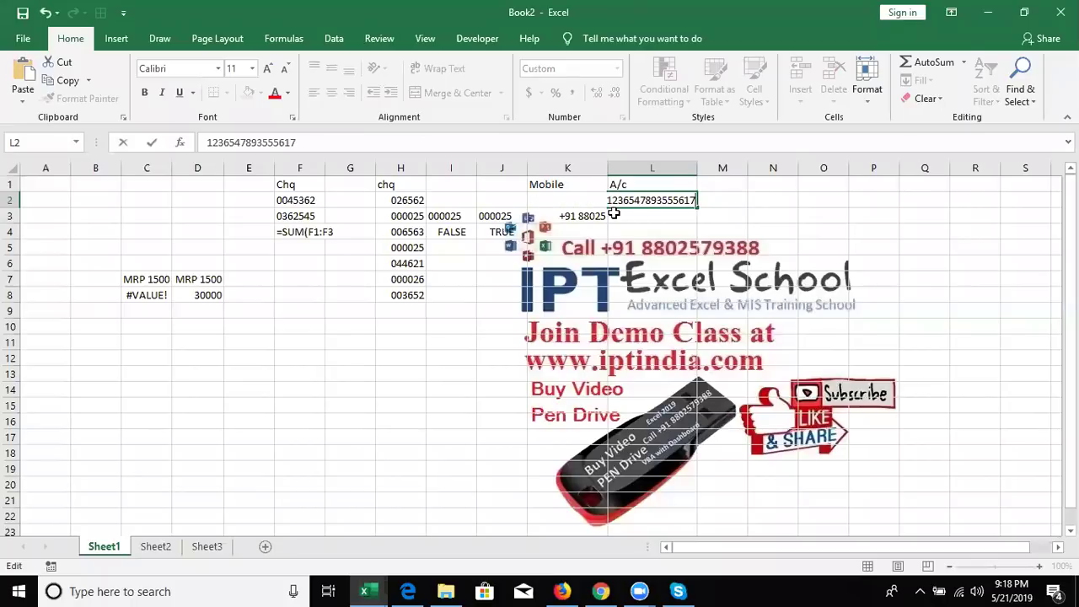
key(Return)
key(Up)
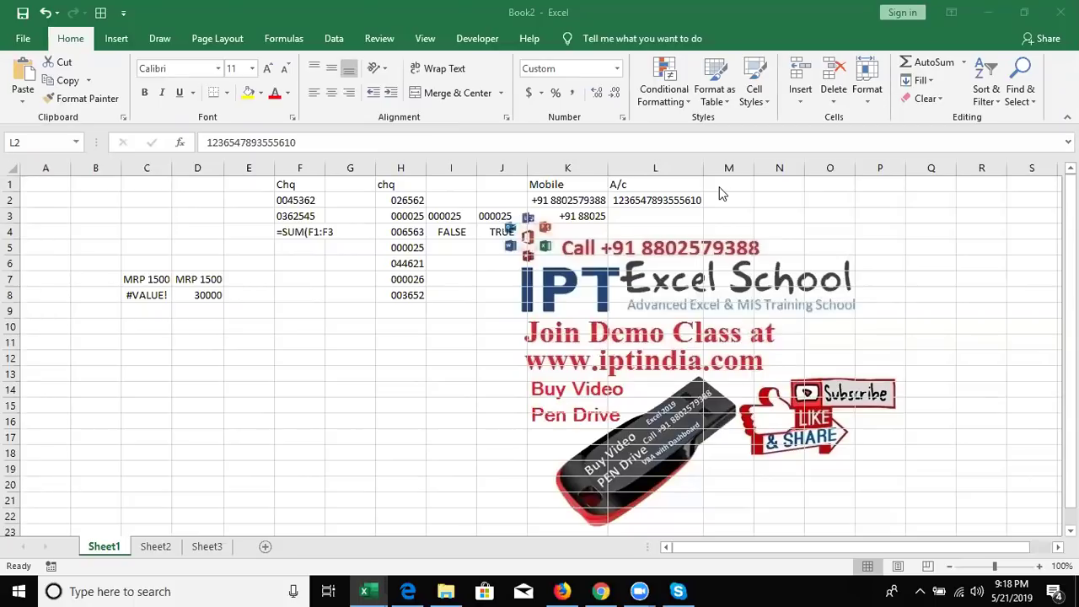
click(642, 197)
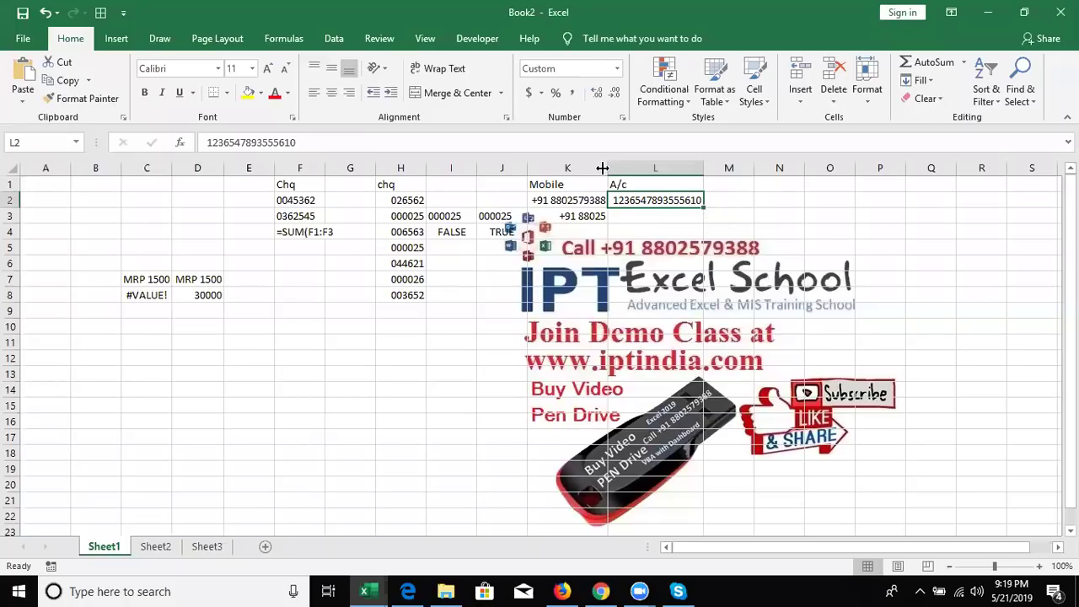
double_click(698, 200)
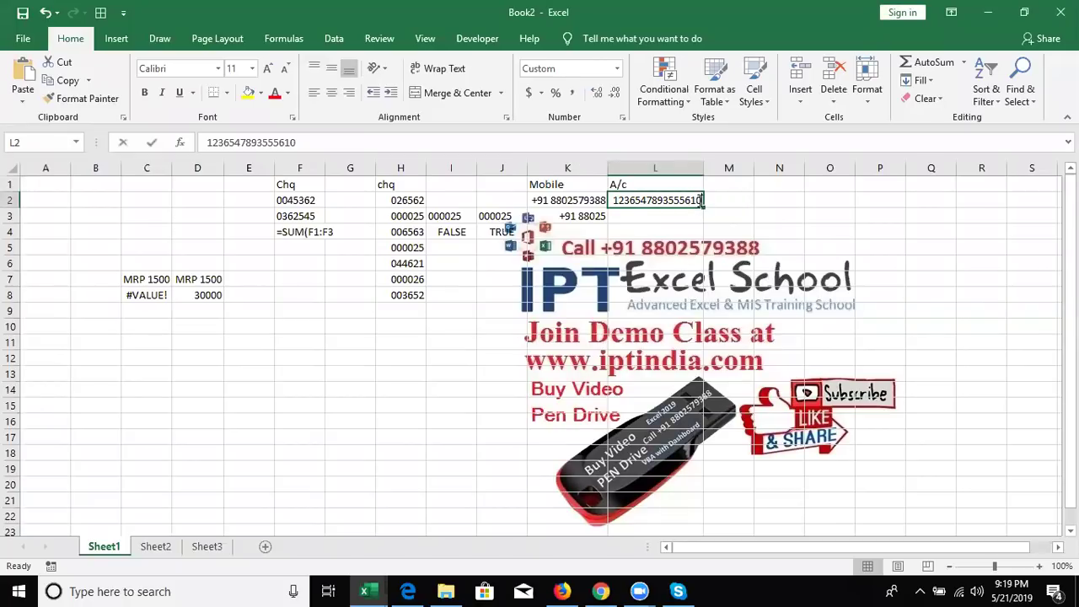
double_click(700, 200)
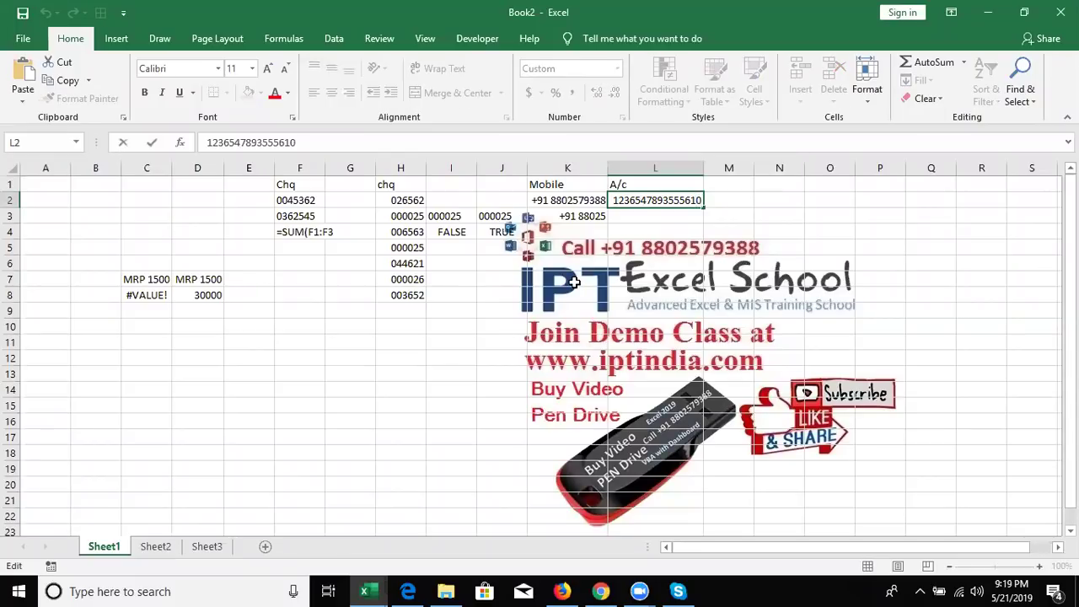
key(BackSpace)
text(7)
key(BackSpace)
text(8)
key(Return)
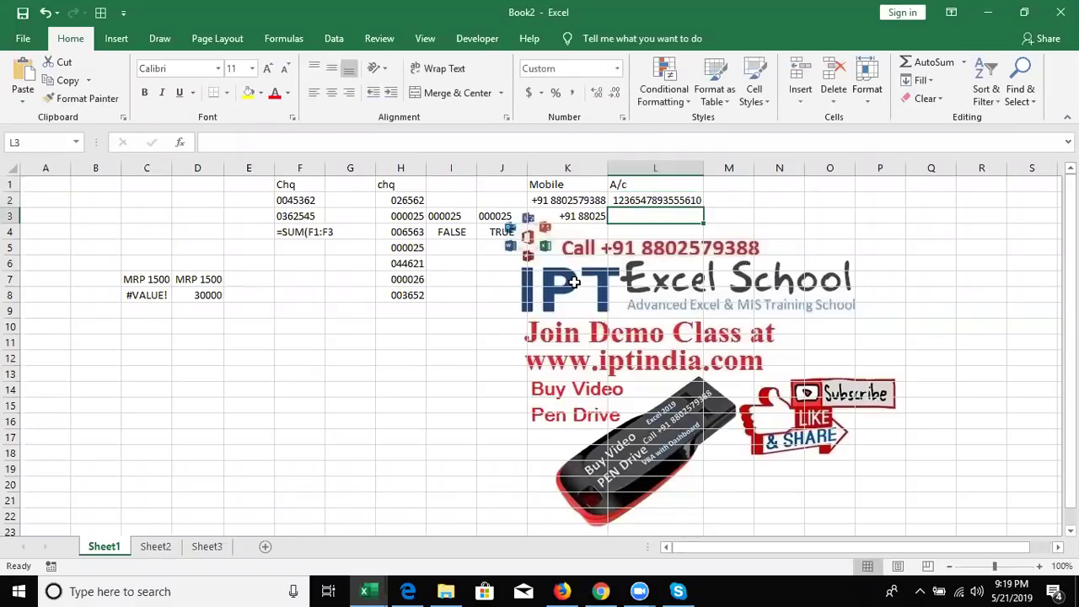
key(Up)
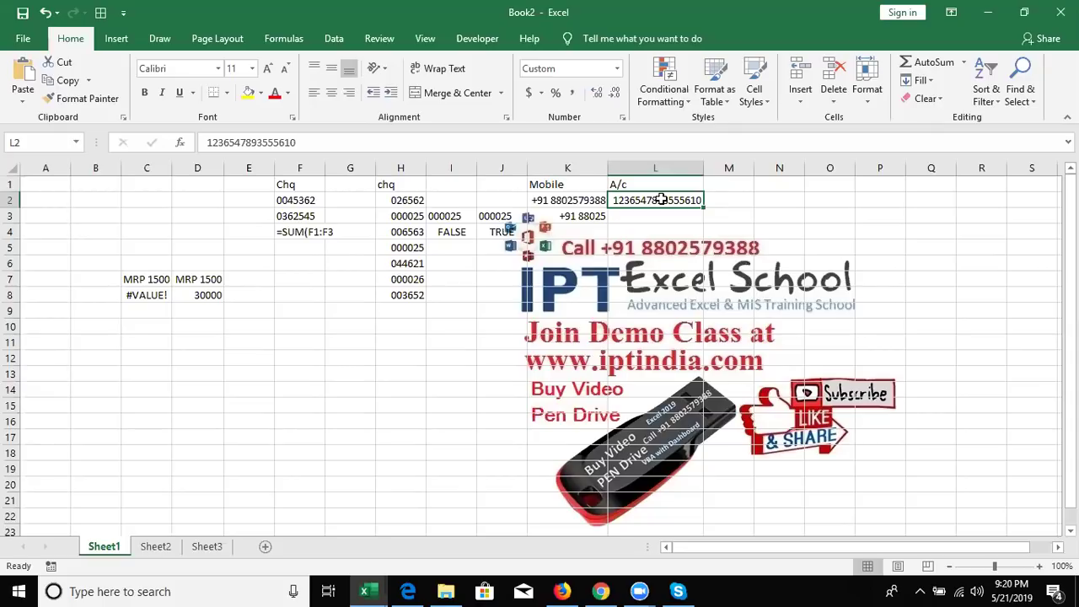
- Add an apostrophe to the end of the L2 account number
double_click(692, 200)
double_click(693, 200)
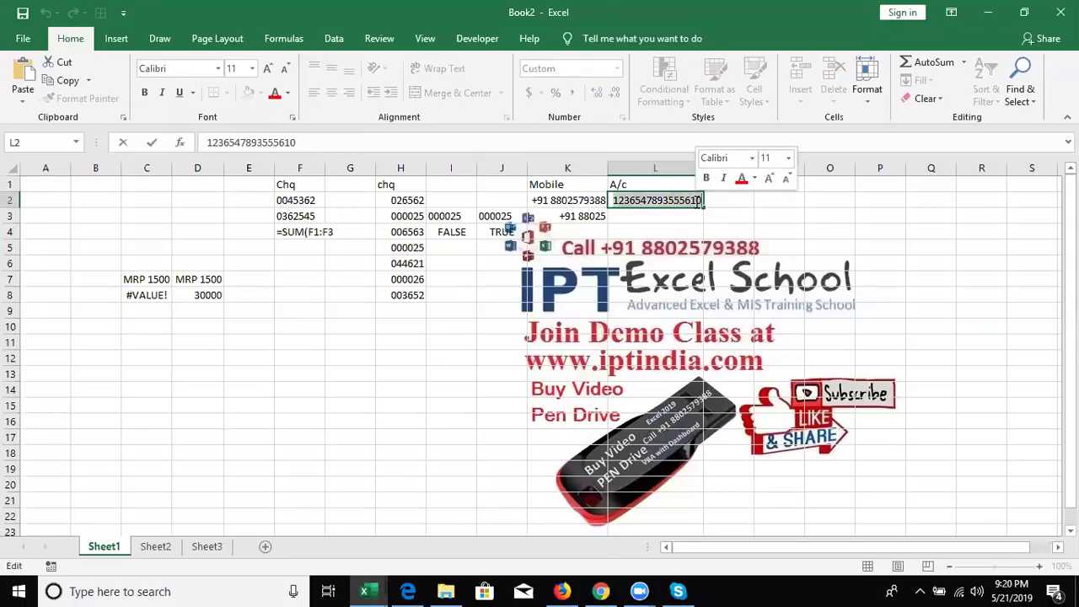
click(697, 200)
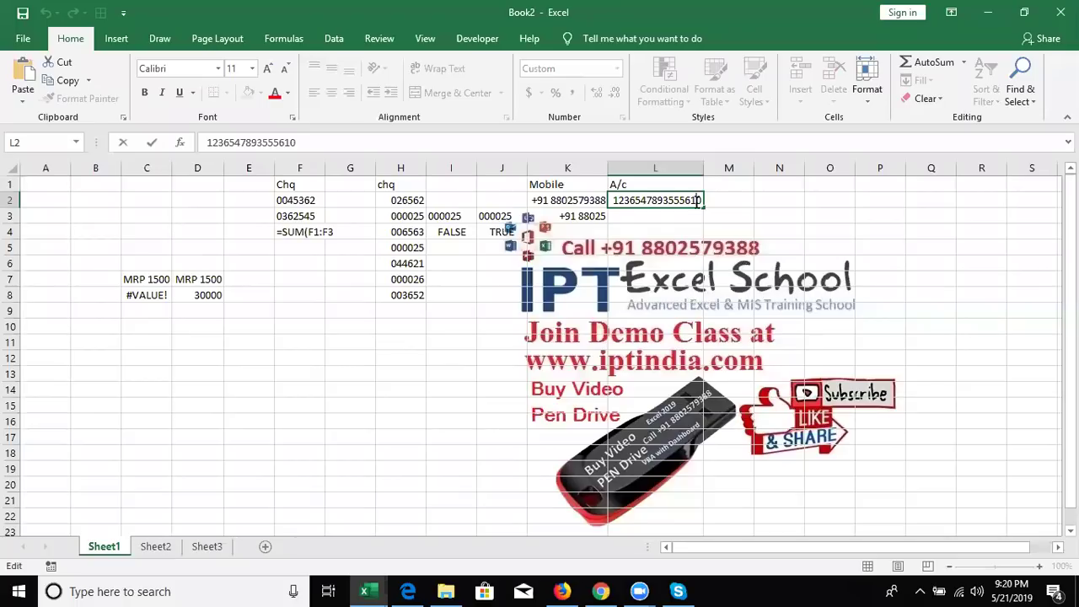
text(')
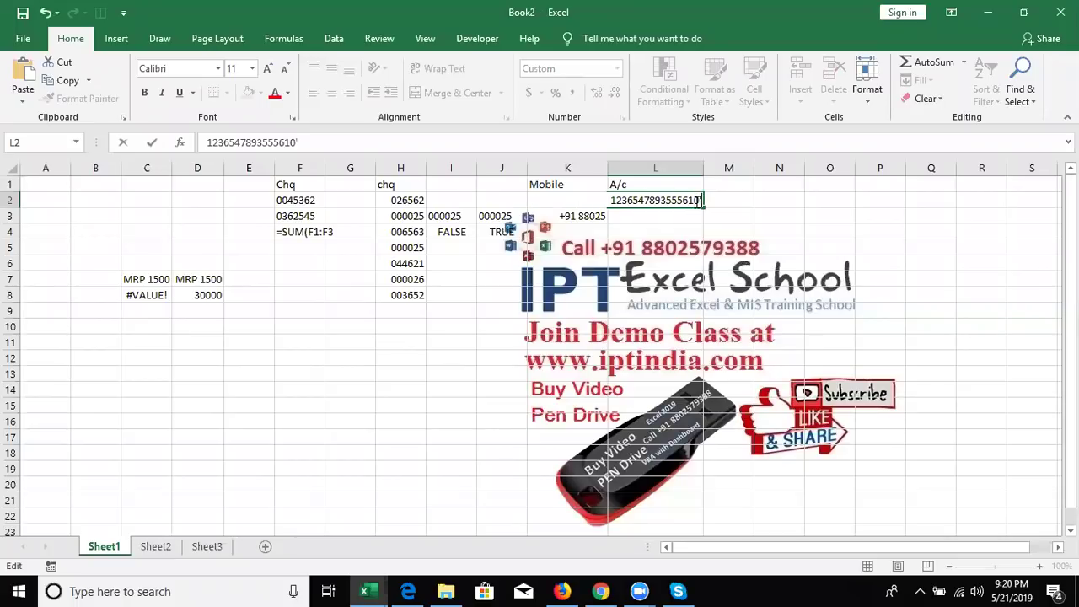
key(Return)
- Enter a 35-digit account number as text with a leading apostrophe in L3, then compare it with L2
text('1323564649411646464314644464641363236)
key(Return)
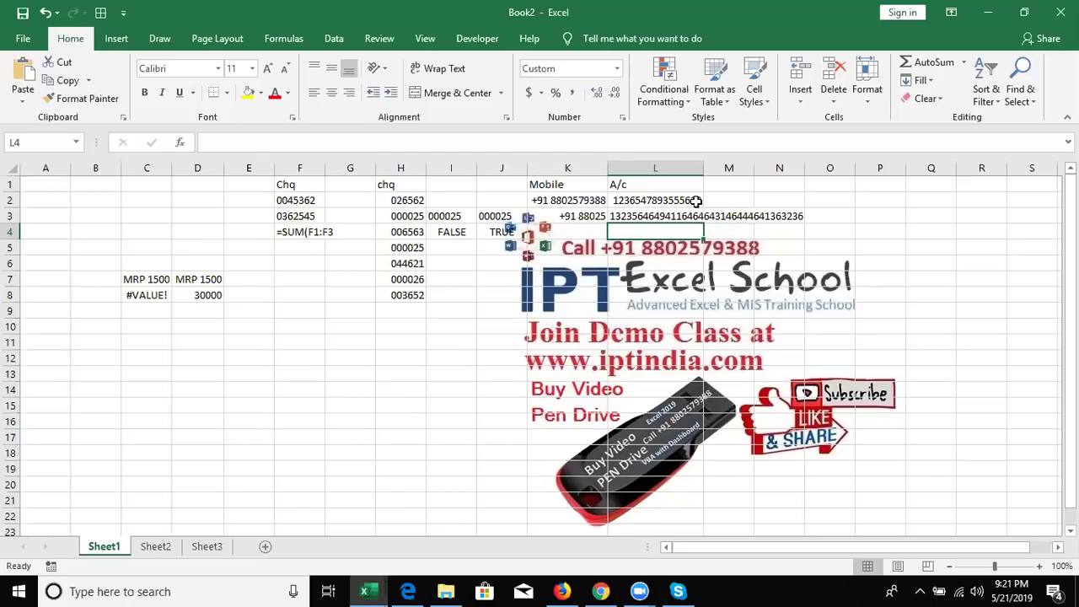
key(Down)
key(Up)
key(Up)
key(Up)
key(Down)
key(Left)
key(Right)
key(Up)
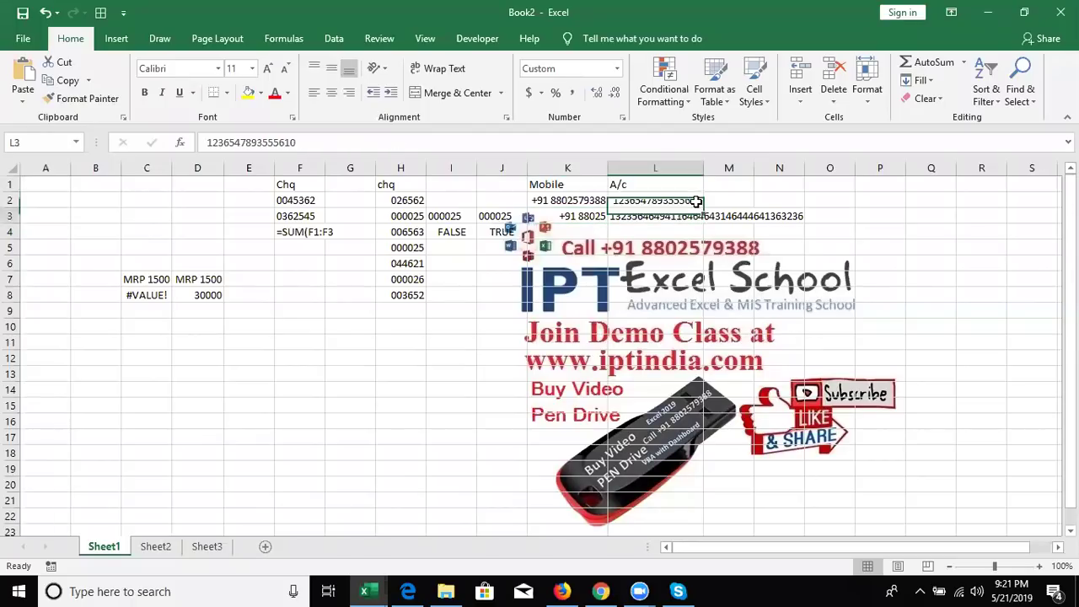
key(Down)
key(Up)
key(Down)
key(Up)
key(Down)
key(Up)
key(Left)
key(Left)
key(Left)
key(Left)
key(Left)
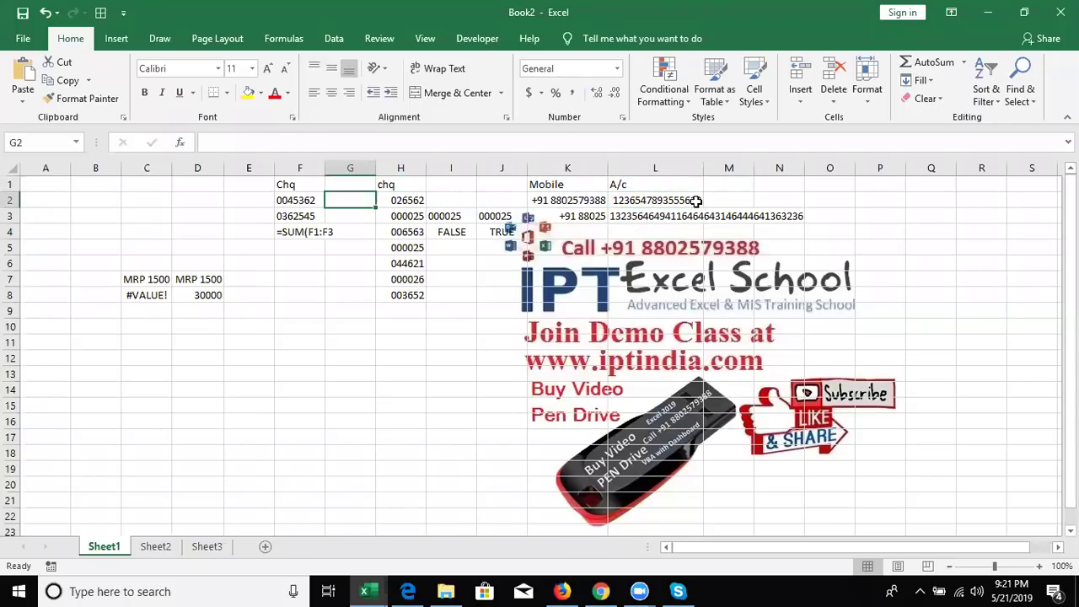
key(Right)
key(Right)
key(Right)
key(Right)
key(Right)
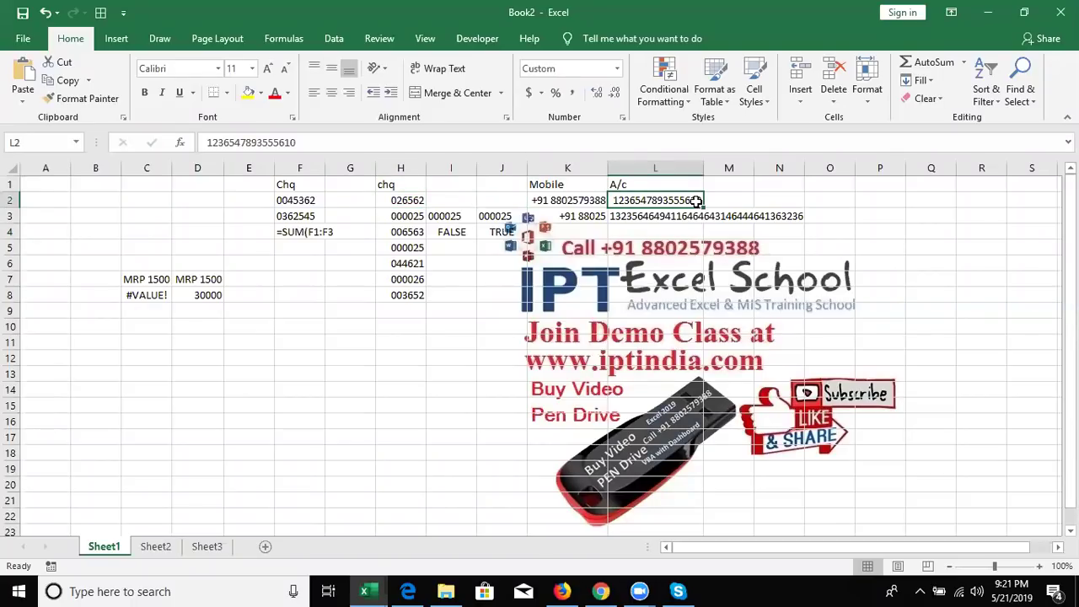
- Enter 1500 in E11 and give it the custom format "MRP"
click(270, 345)
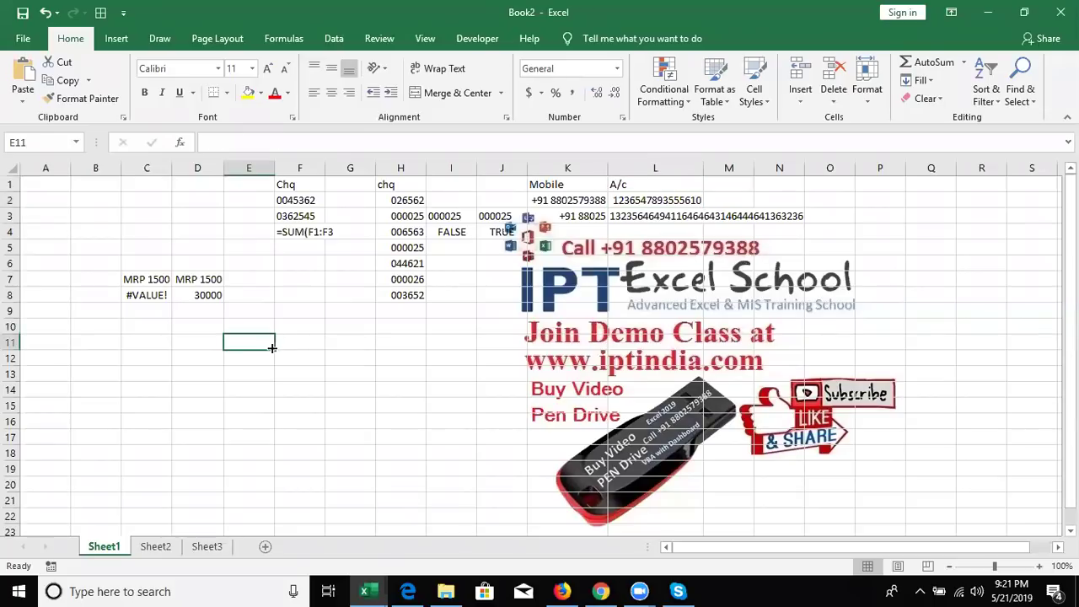
text(1)
text(5)
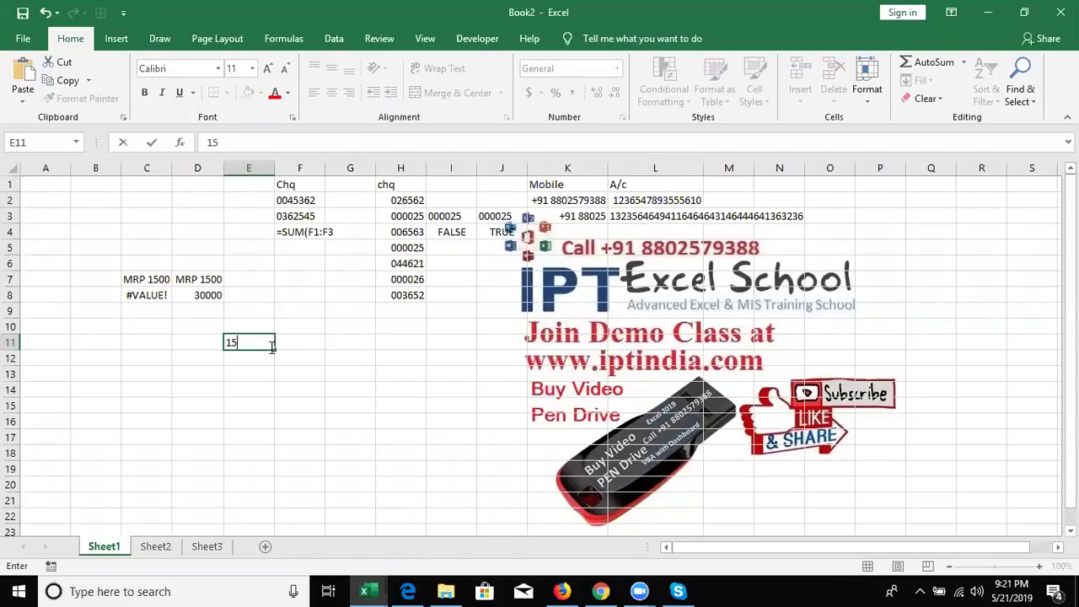
text(00)
key(ctrl+Return)
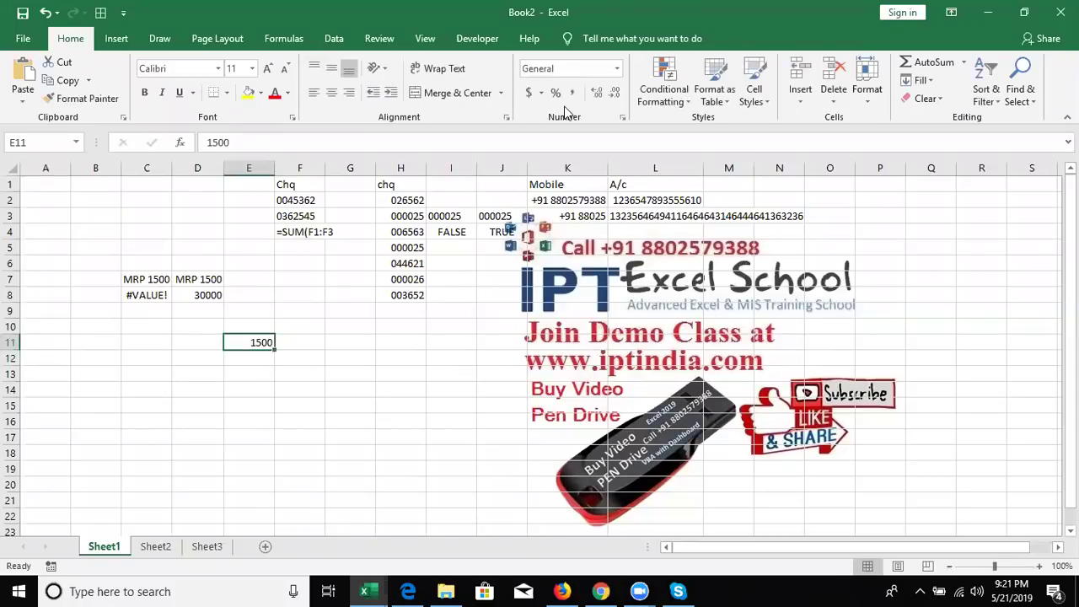
click(623, 117)
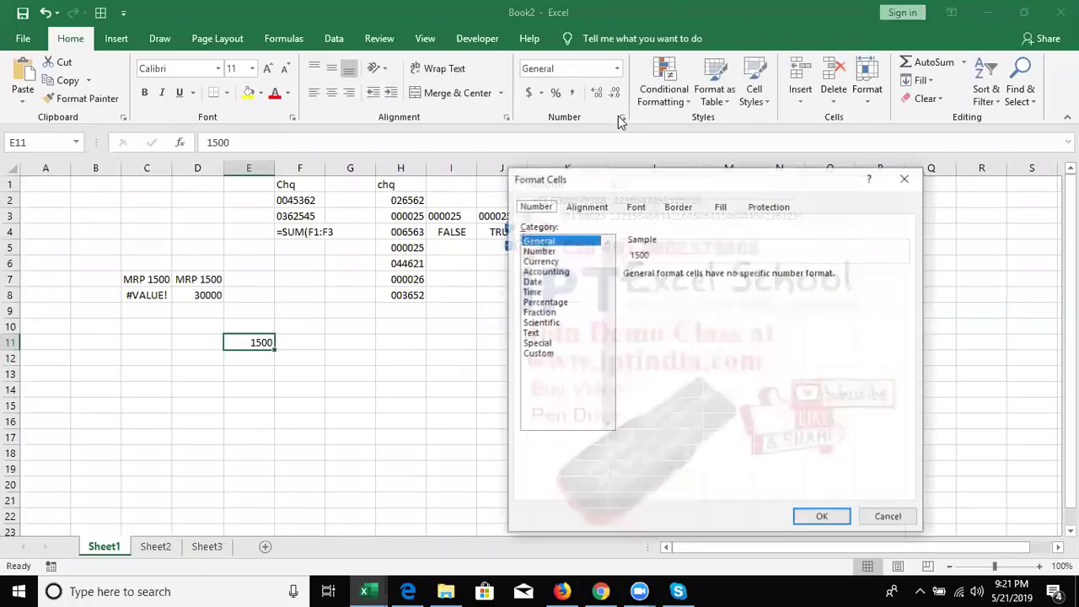
click(547, 356)
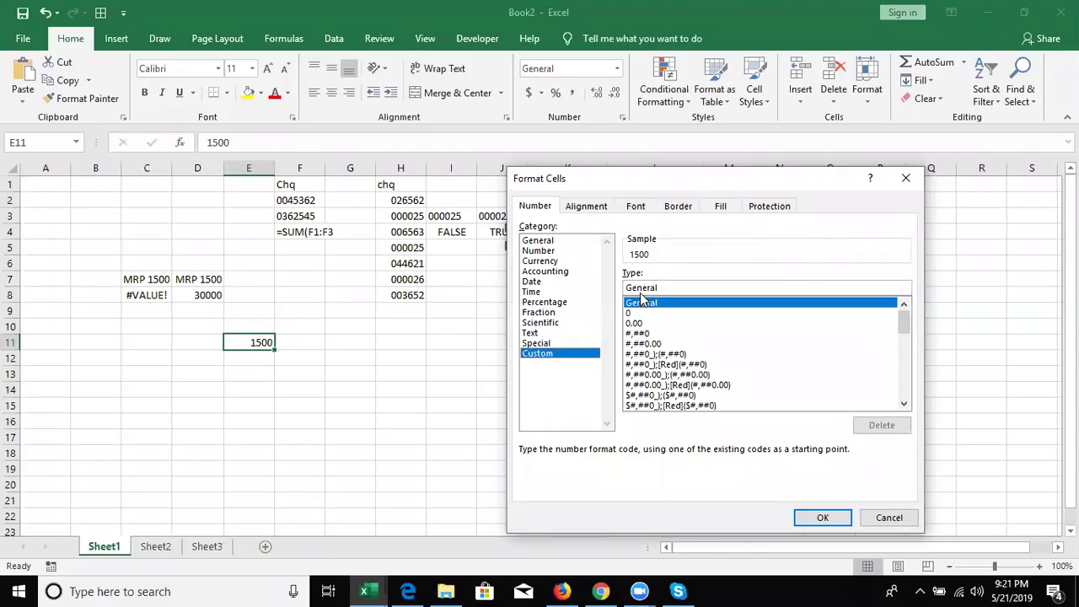
double_click(641, 288)
text("MRP")
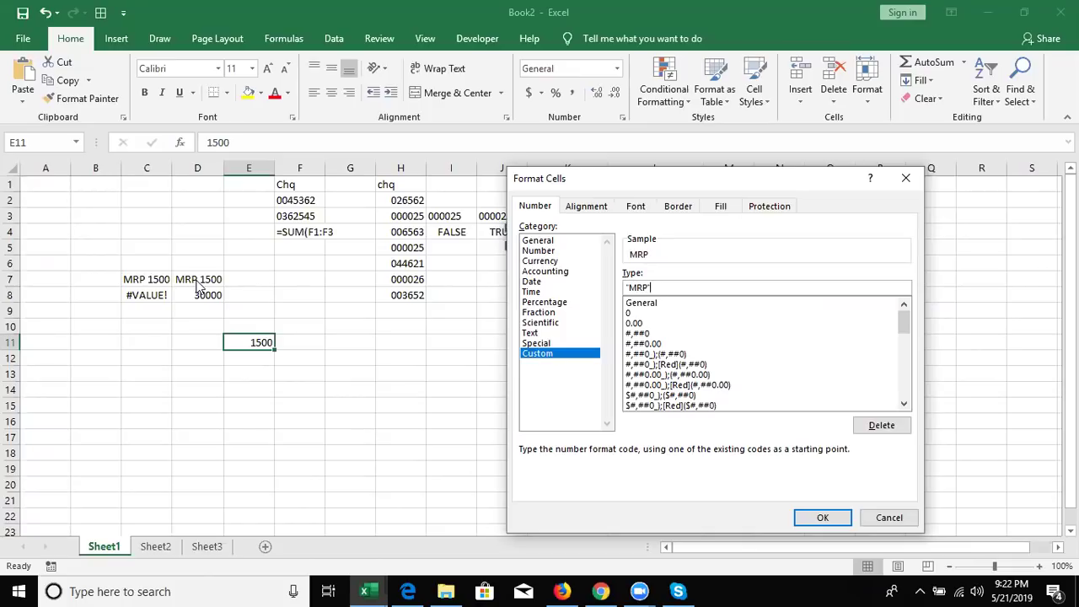
key(Return)
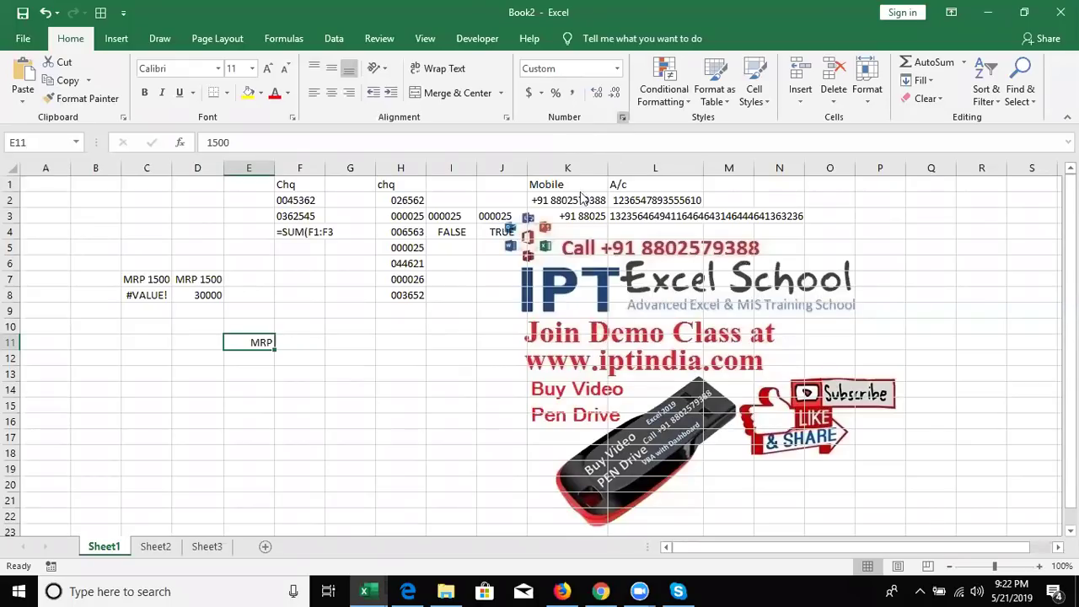
- Change E11's format to "MRP"000 and enter 5 in E11
click(623, 119)
click(664, 289)
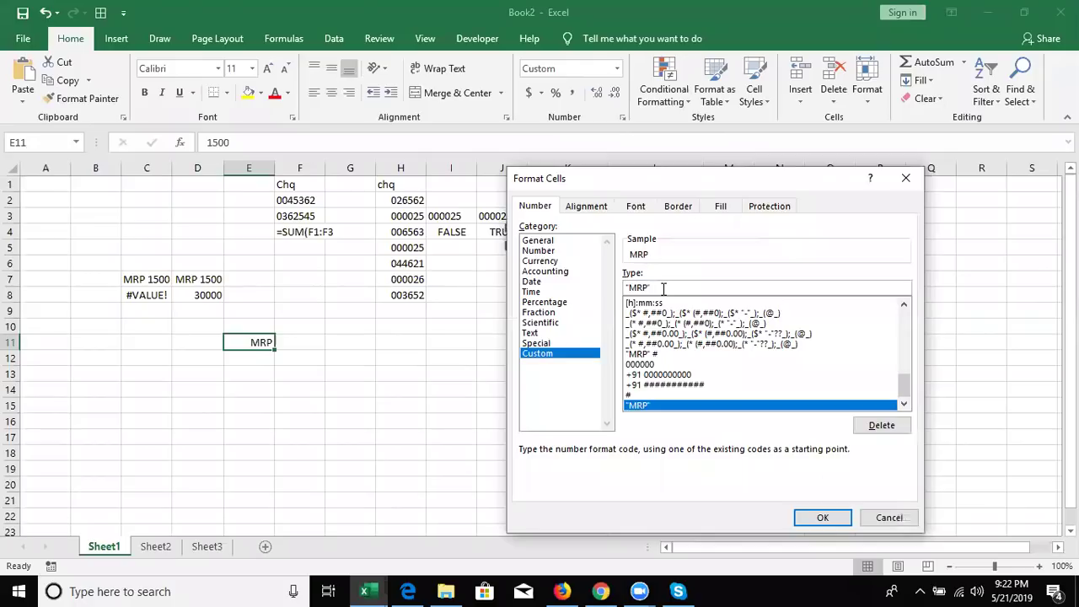
text(0)
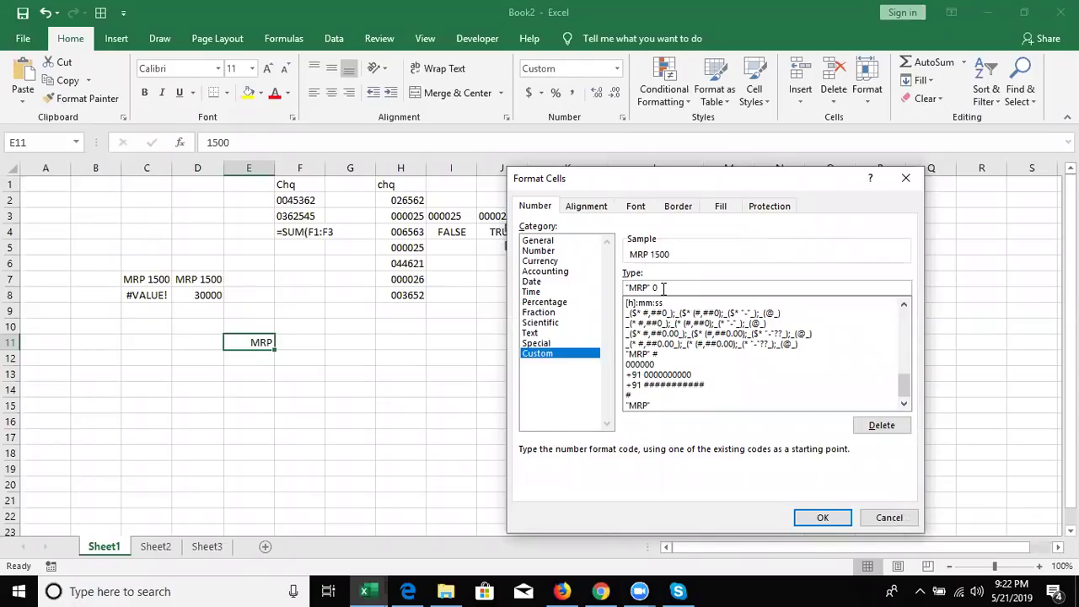
key(BackSpace)
text(000)
key(Return)
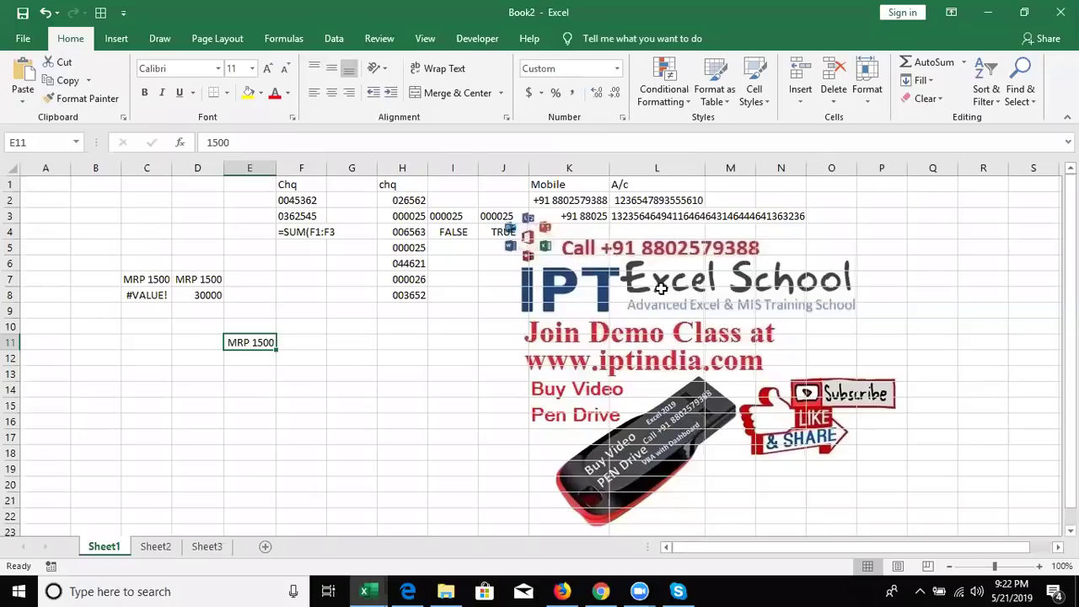
text(5)
key(Return)
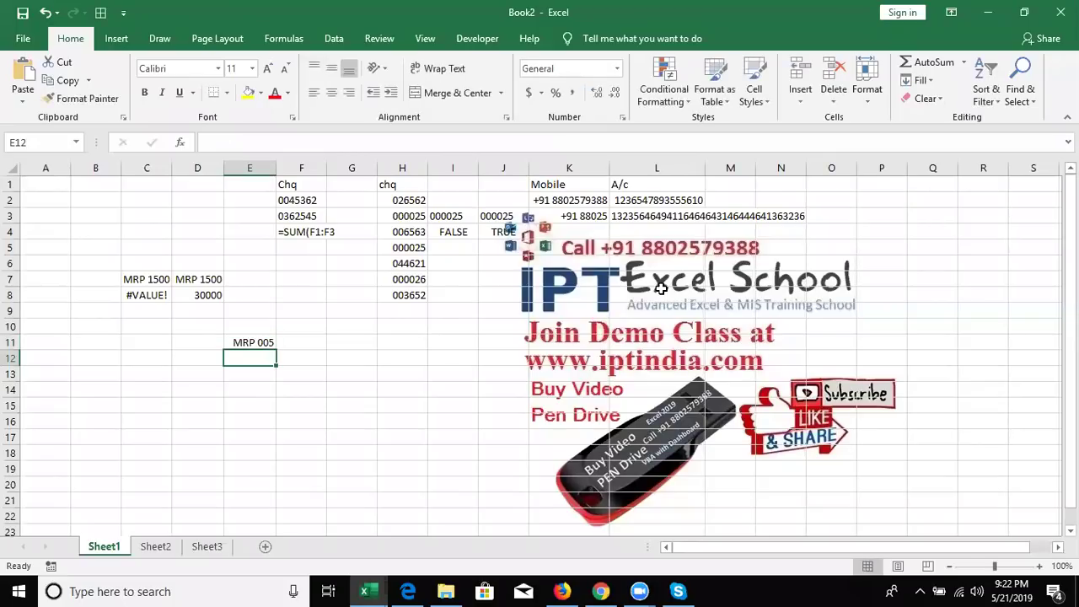
key(Up)
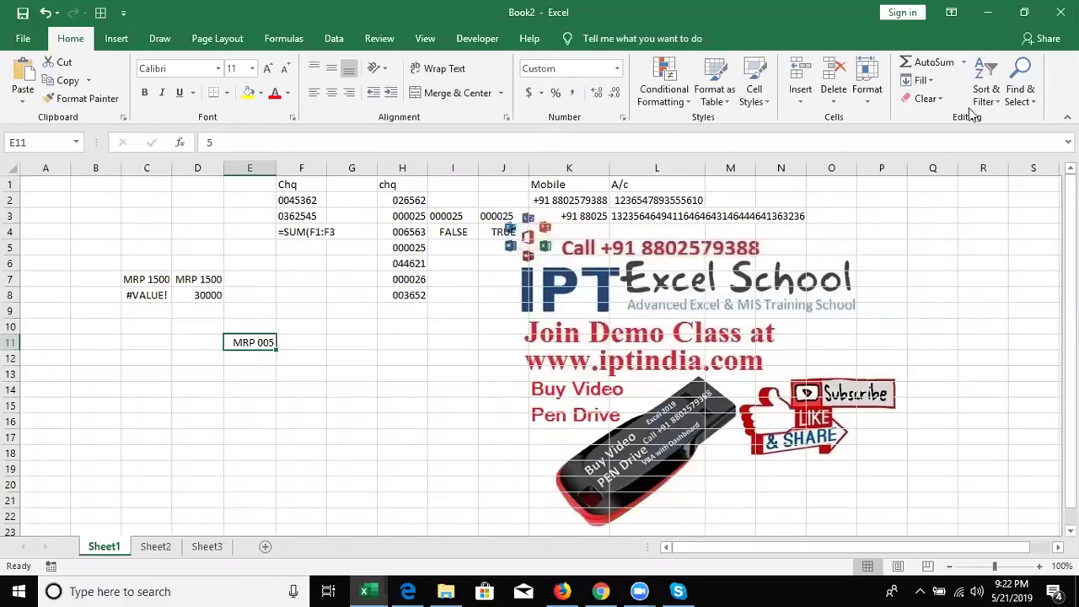
- Replace the 000 in E11's format code with # so 5 displays as MRP 5
click(625, 123)
double_click(662, 287)
text(0)
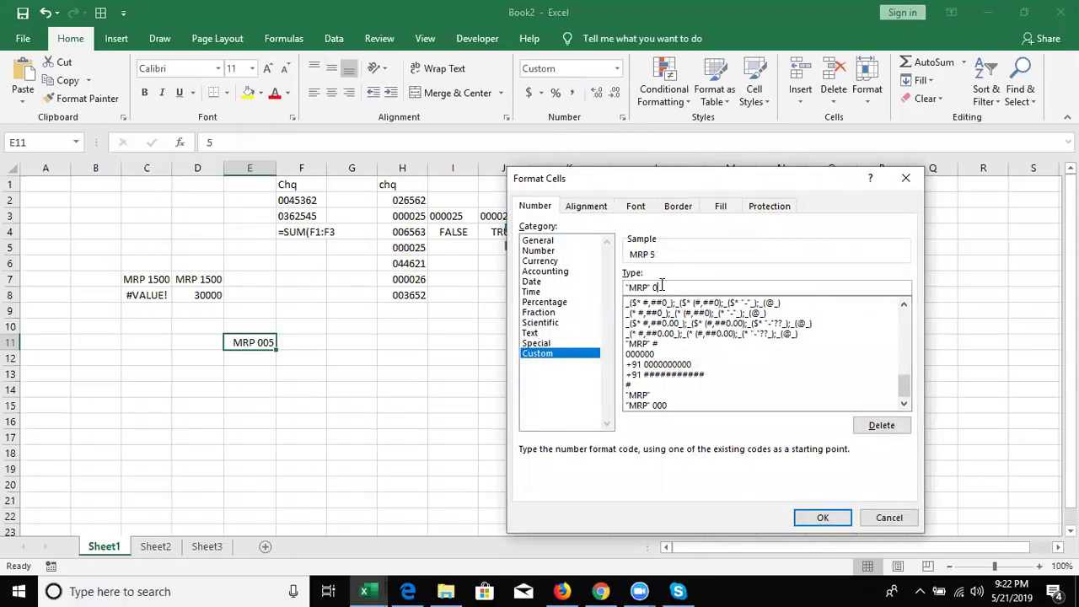
key(BackSpace)
text(#)
key(Down)
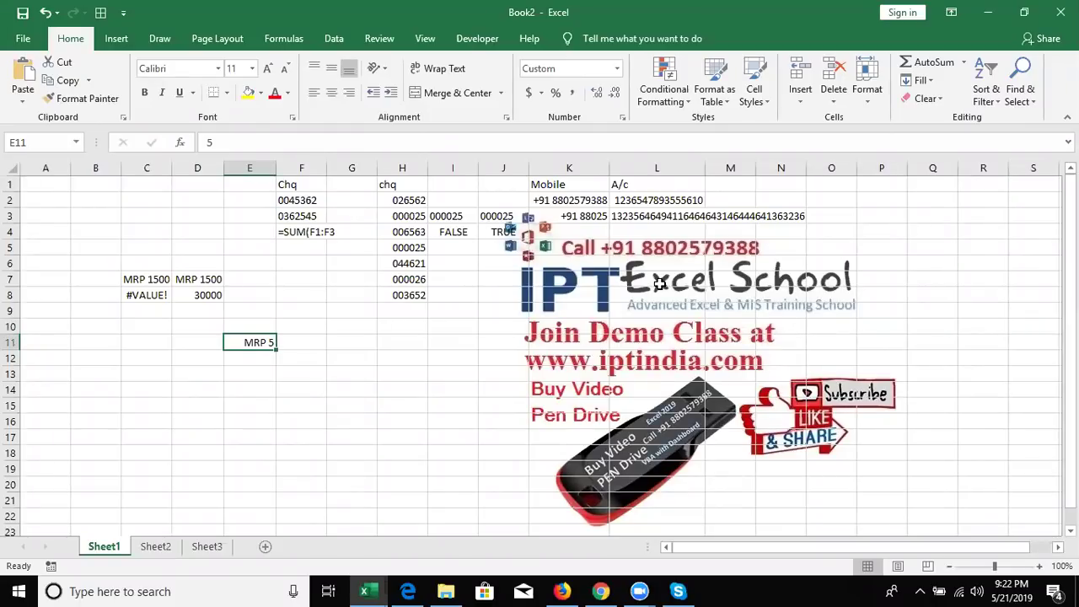
- Enter 52 in F11, clear it again, and put 50 in D11
key(Right)
text(52)
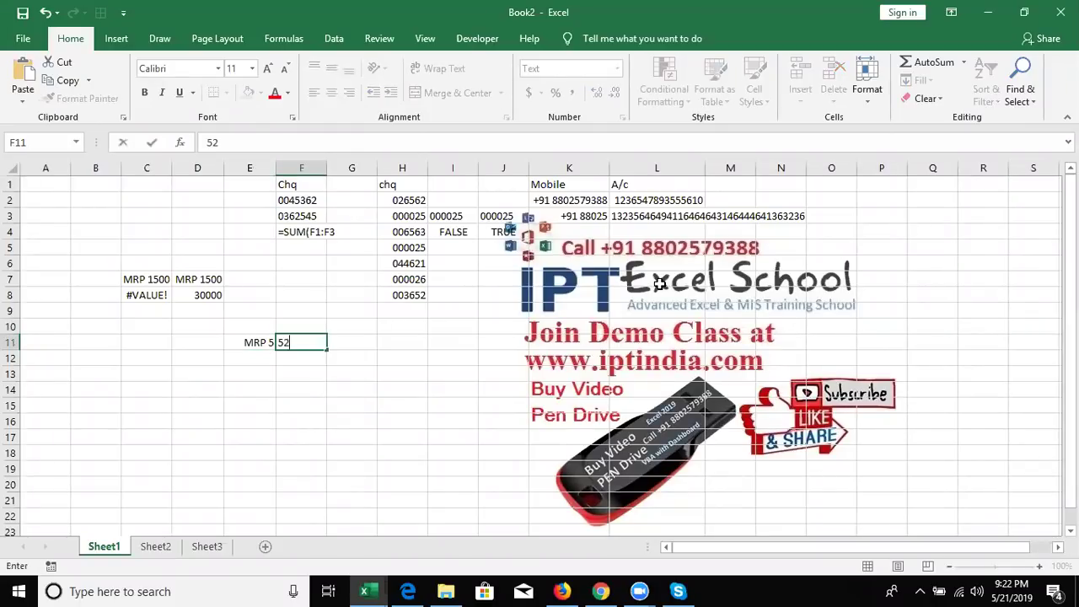
key(ctrl+Return)
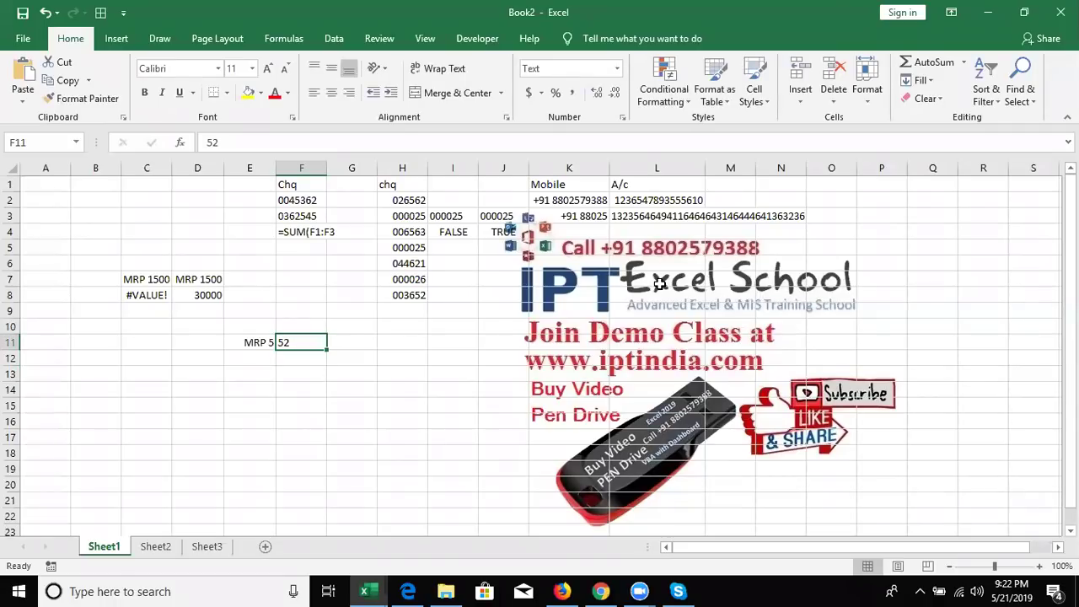
key(Delete)
key(Left)
key(Left)
text(50)
key(Return)
key(Up)
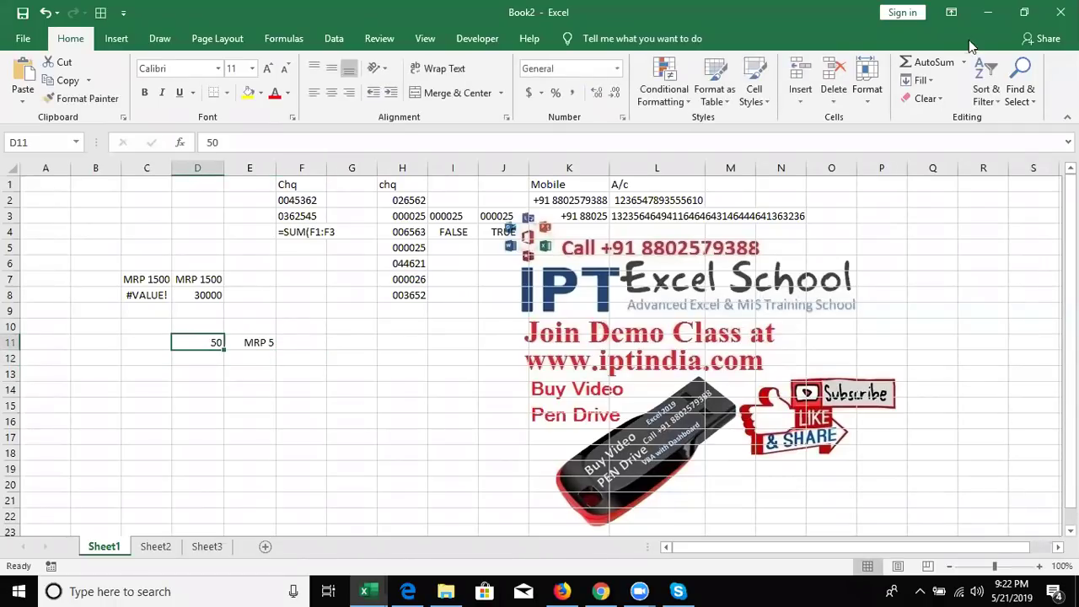
- Give D11 the custom number format # "Dis" so 50 displays as 50 Dis
click(622, 118)
click(544, 353)
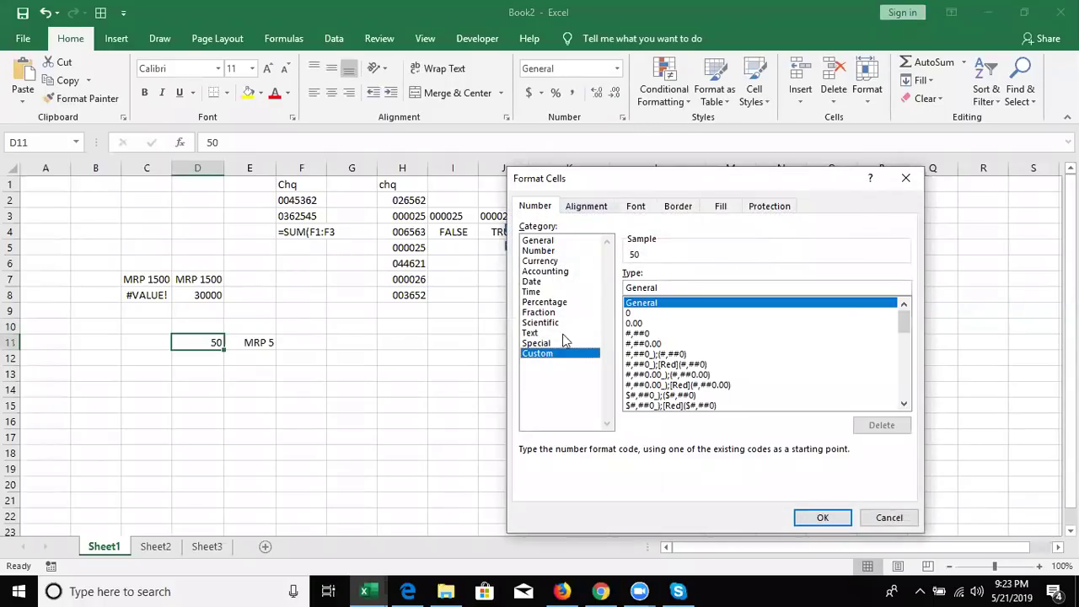
double_click(662, 291)
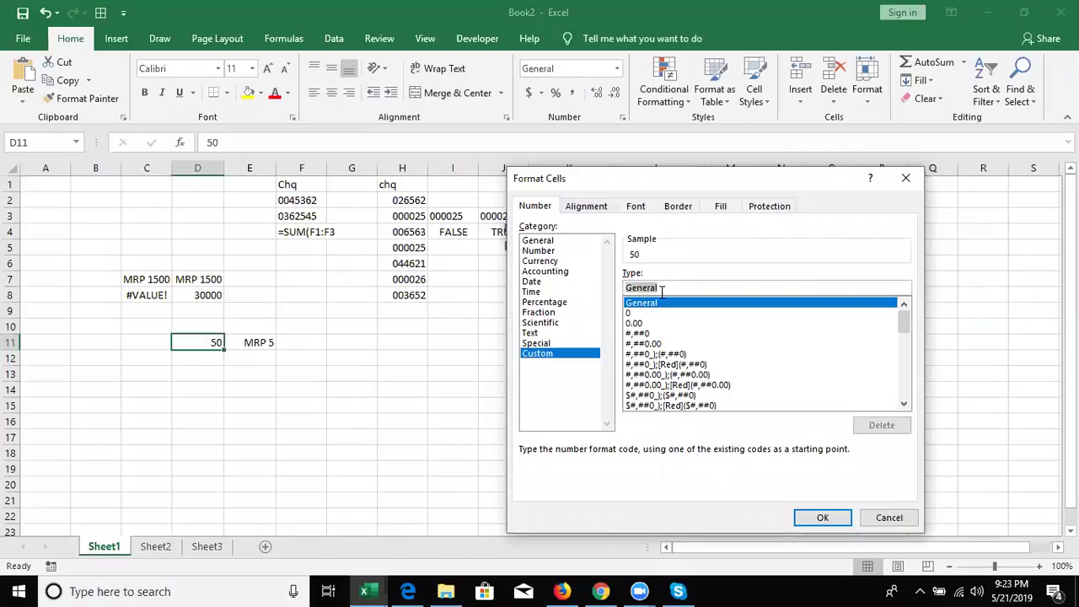
text(4=#)
key(BackSpace)
key(BackSpace)
key(BackSpace)
text(# )
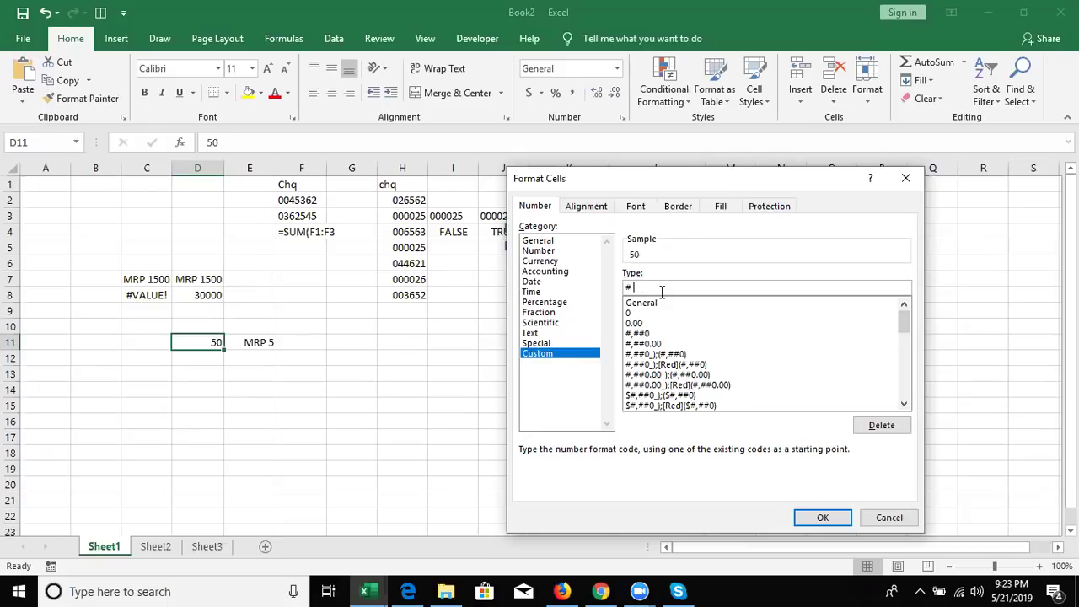
text(")
text(Dis")
key(Return)
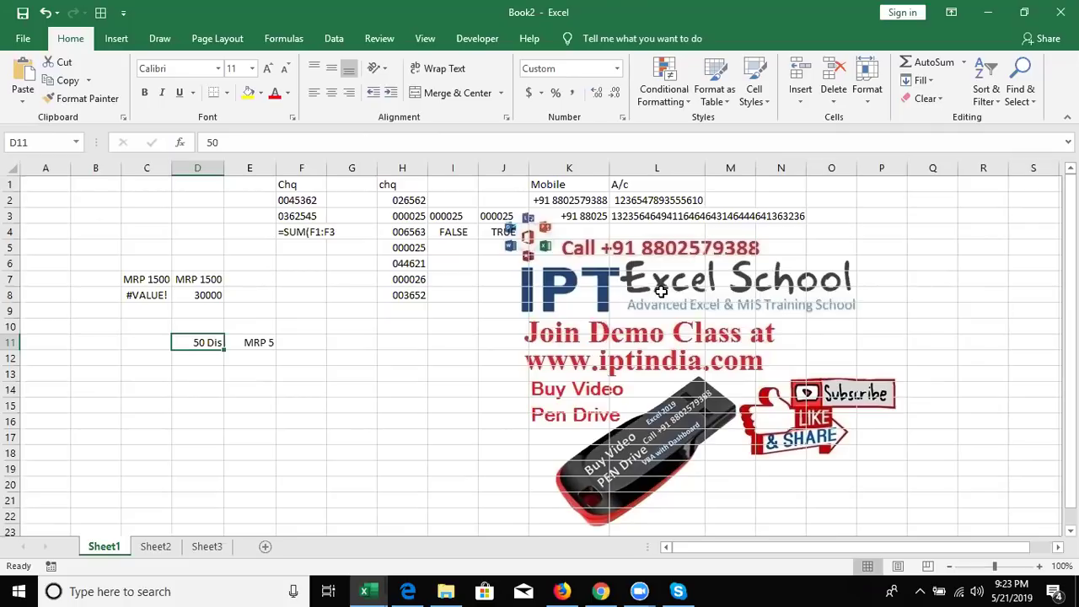
- Recheck D11's number format without changes, then select the mobile number in K2
click(624, 119)
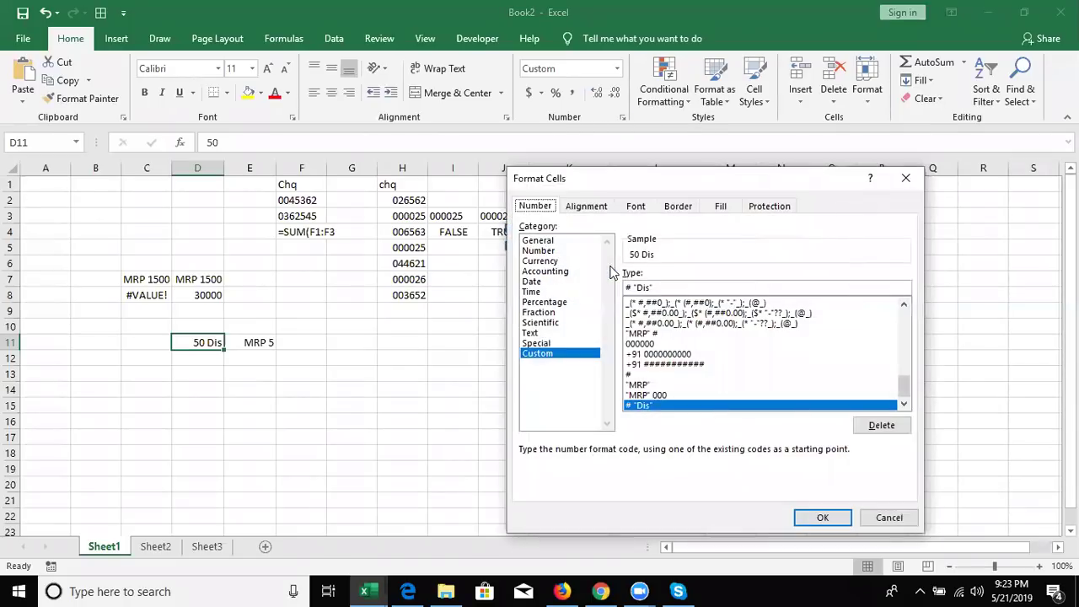
click(907, 178)
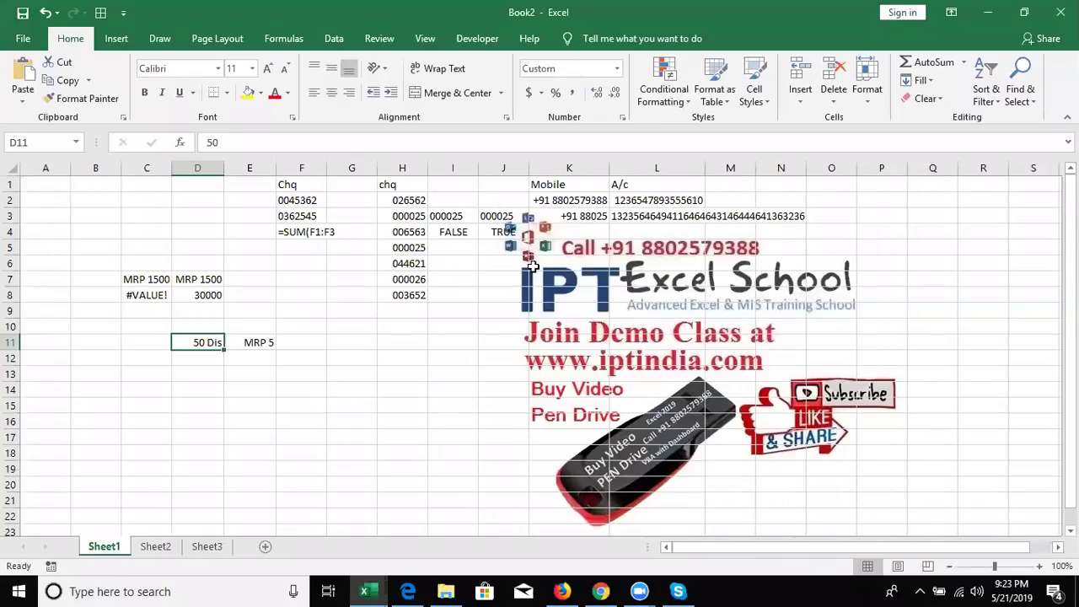
click(552, 202)
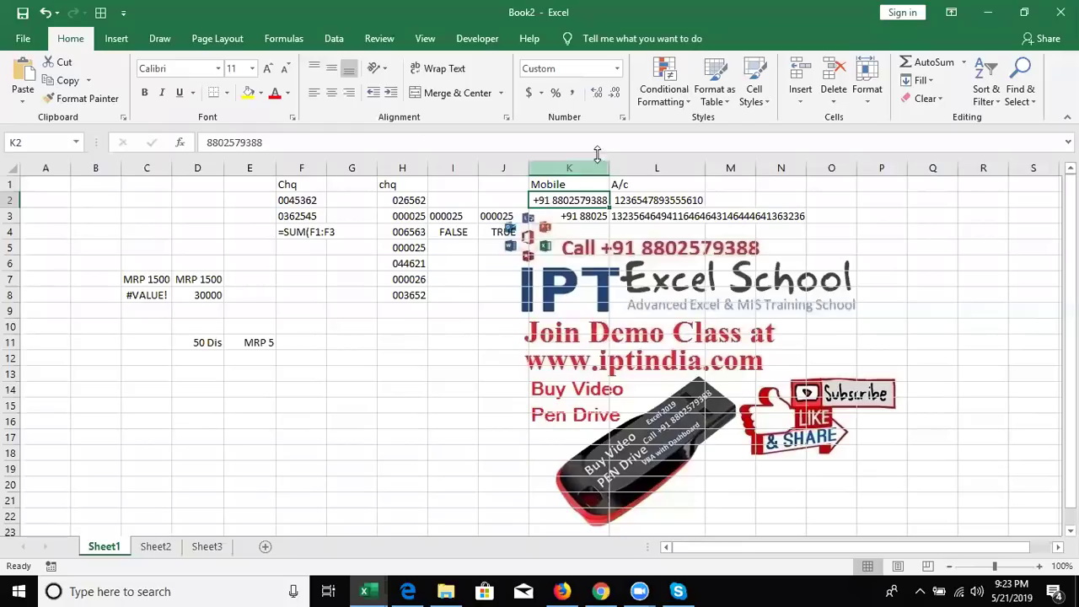
- After viewing K2's custom format, enter the heading Meeting in O1
click(621, 118)
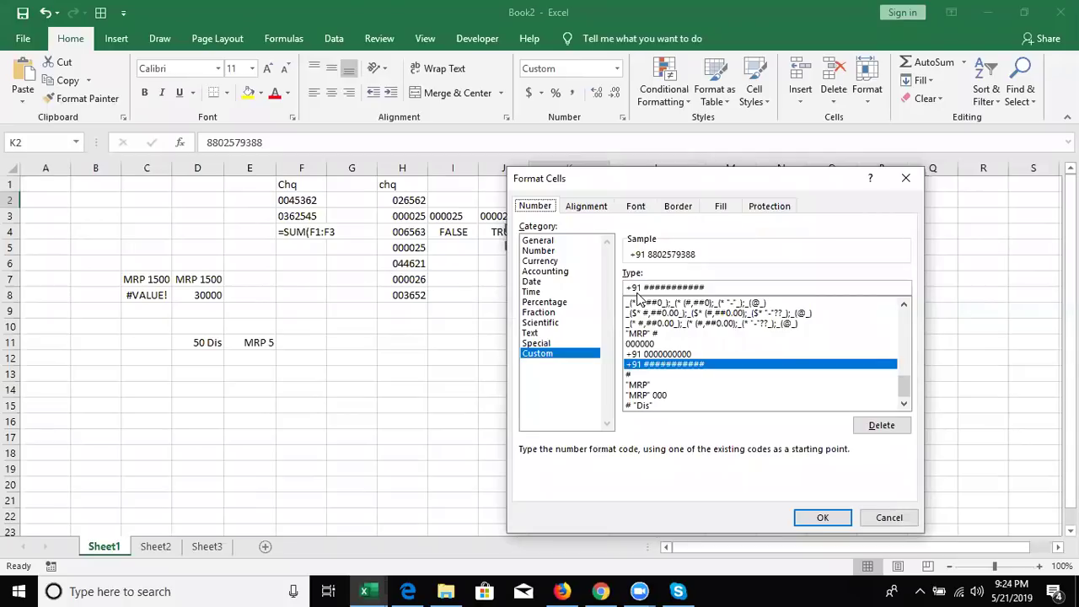
click(905, 179)
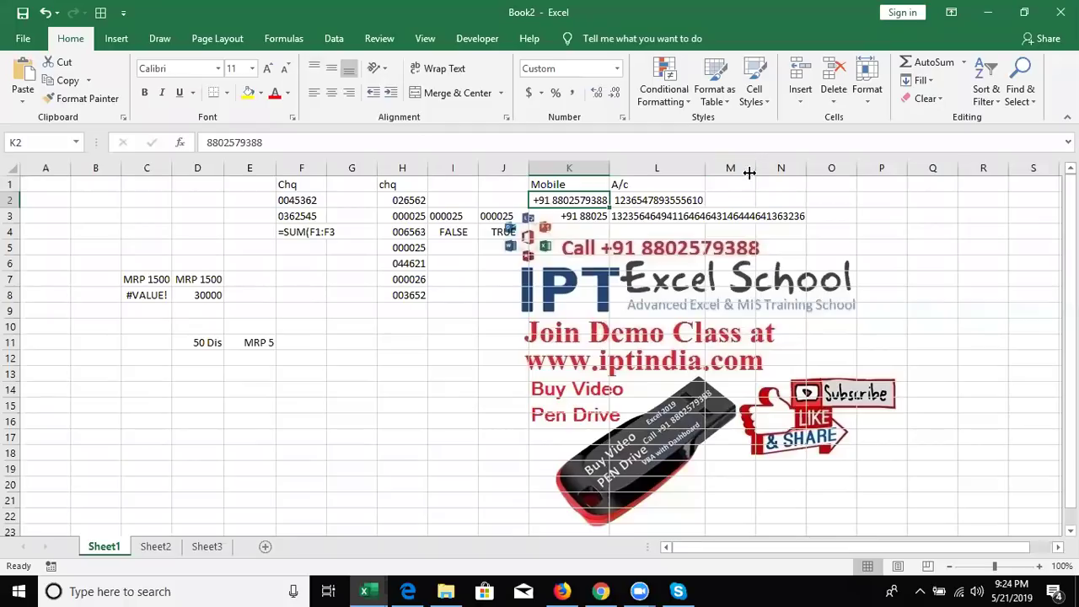
click(824, 183)
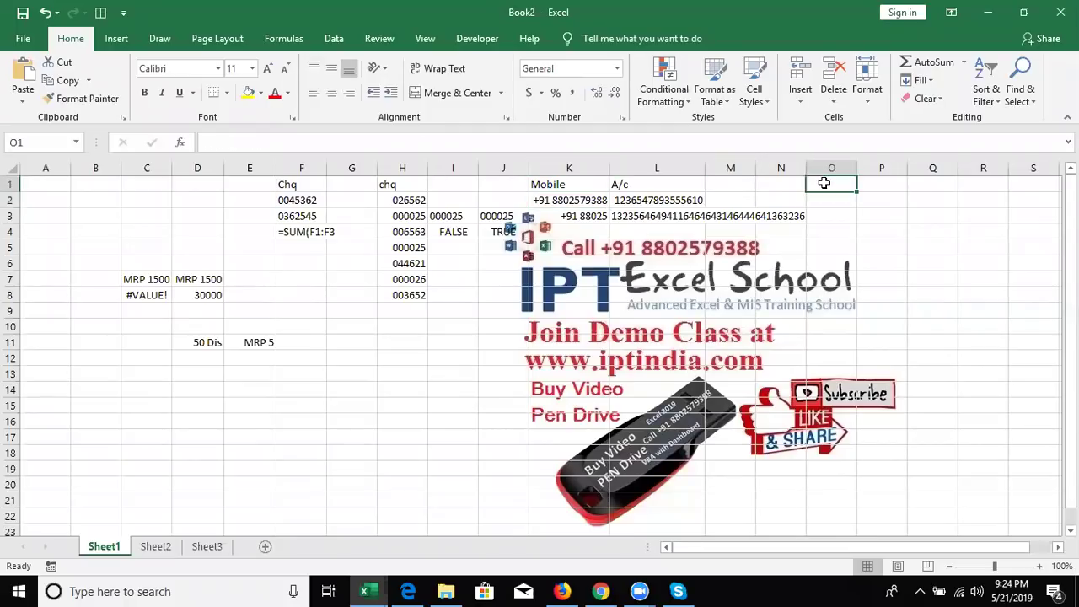
text(Meeting)
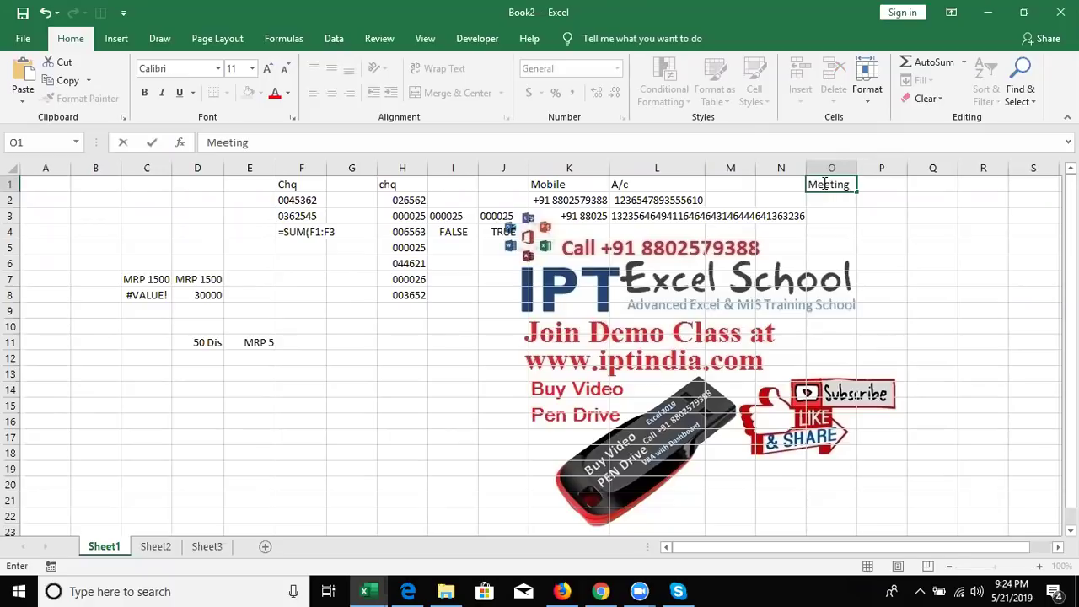
key(Return)
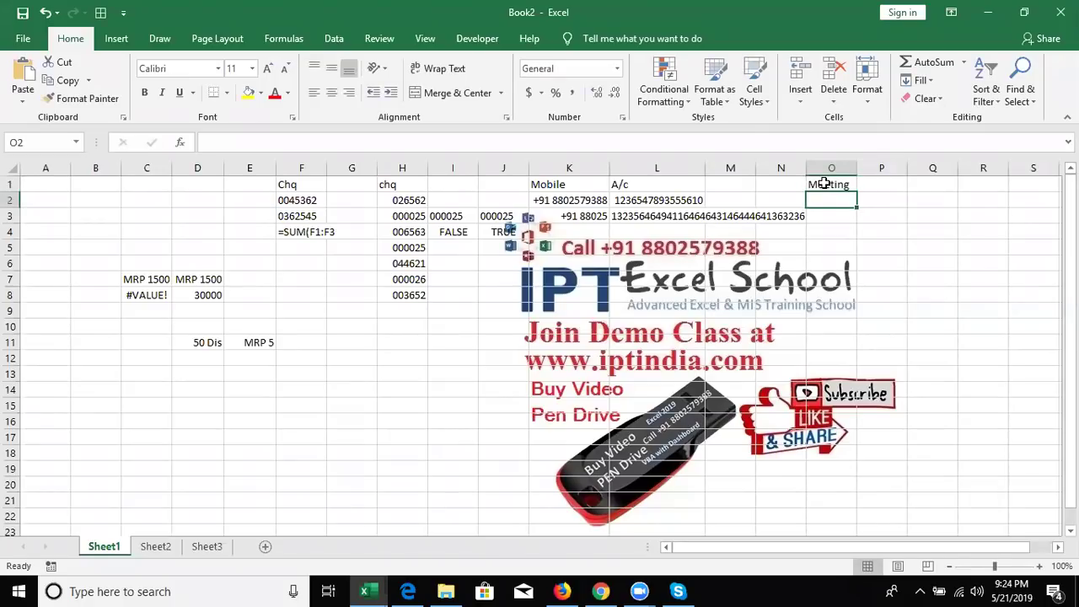
- Apply the custom format ### - ### - ### to cells O2:O6
key(shift+Down)
key(shift+Down)
key(shift+Down)
key(shift+Down)
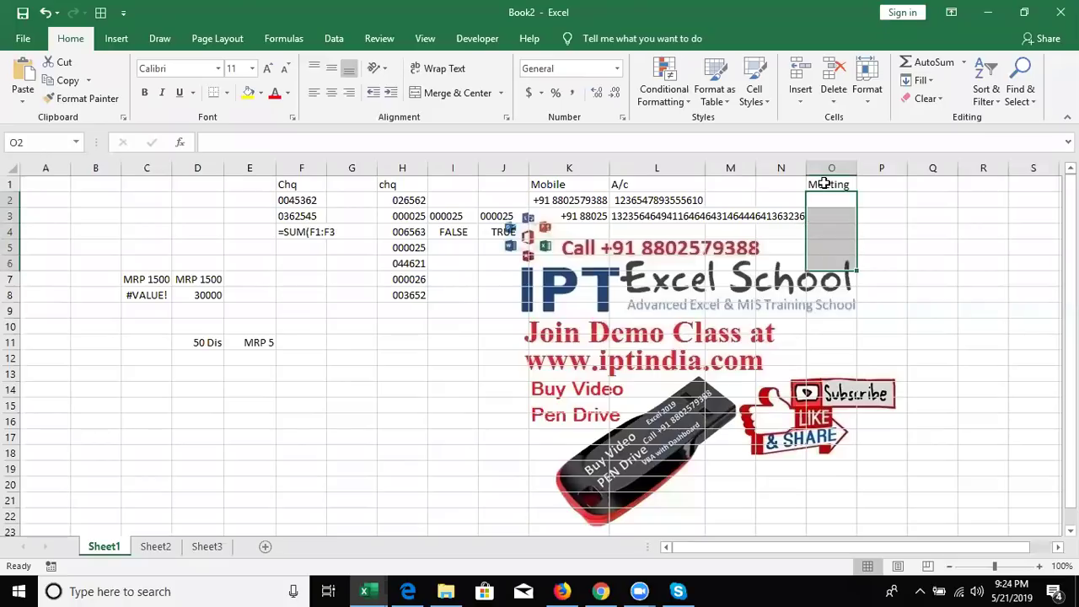
click(623, 119)
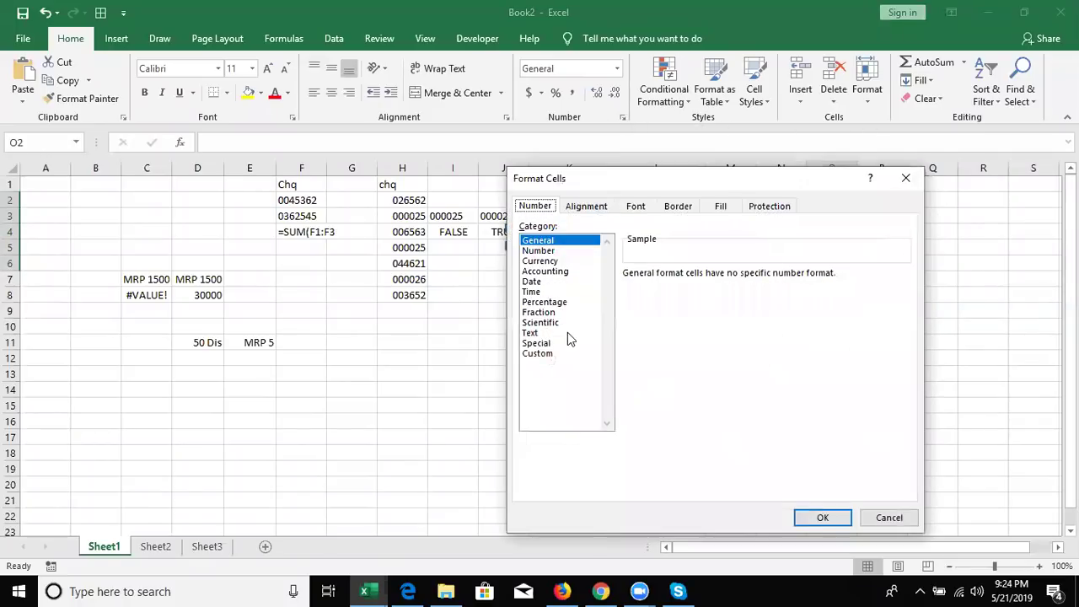
click(549, 352)
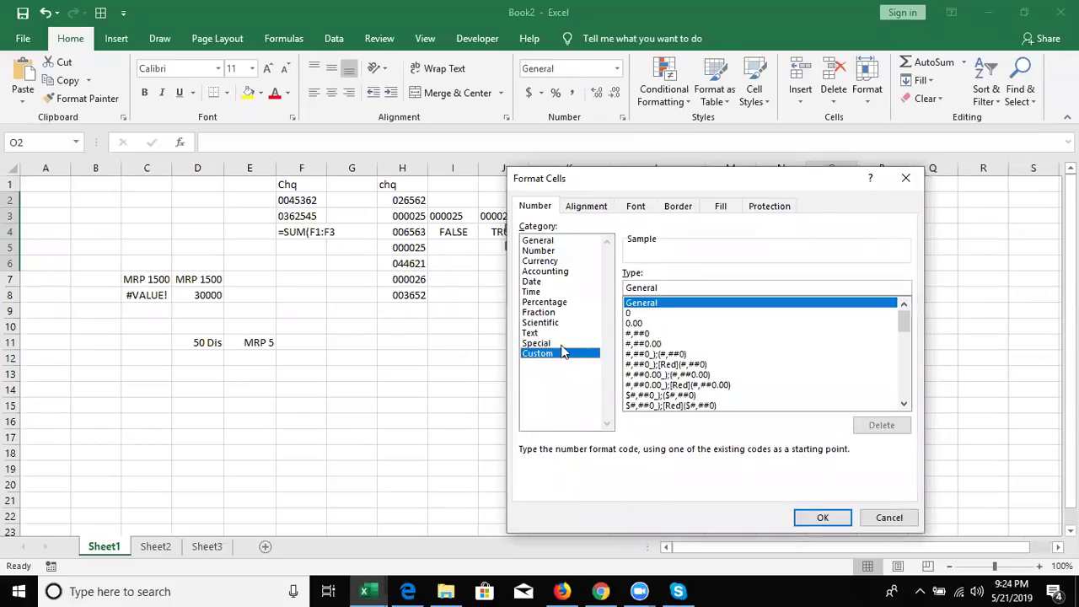
double_click(661, 288)
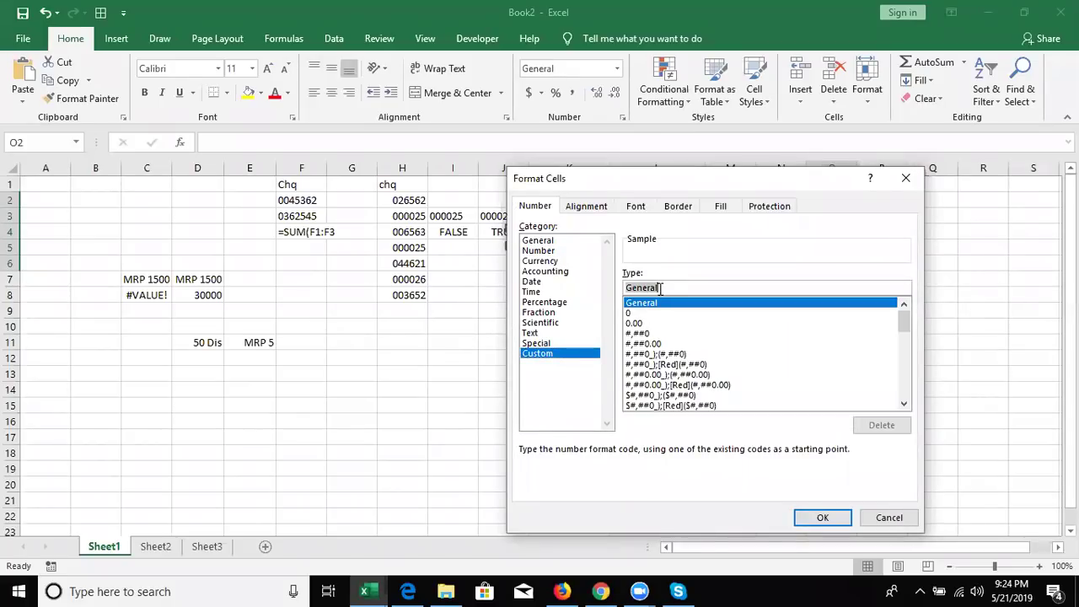
text(### - ####)
key(BackSpace)
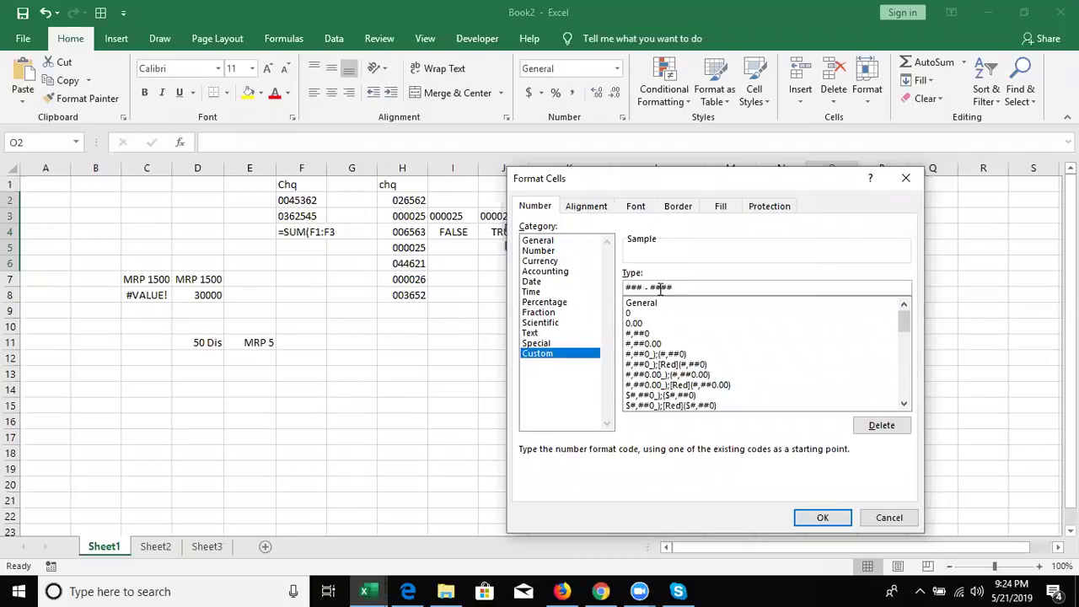
text(- ####)
key(BackSpace)
key(Return)
- Enter 123654789 in O2 so it displays as 123 - 654 - 789
key(Up)
key(Down)
text(123654789)
key(Return)
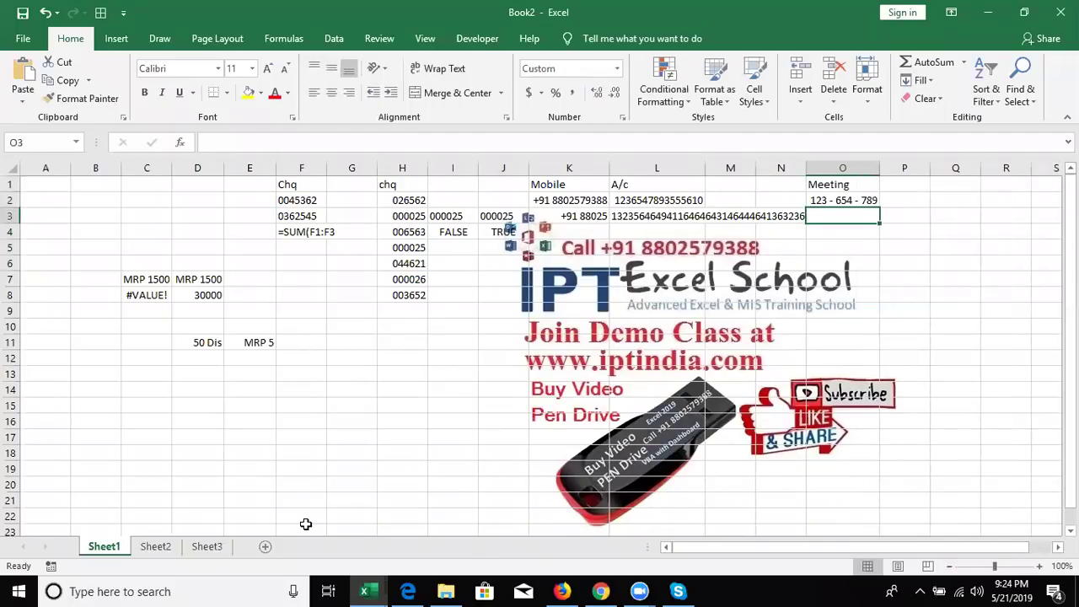
- Enter the heading Card in P1
key(Up)
key(Up)
key(Right)
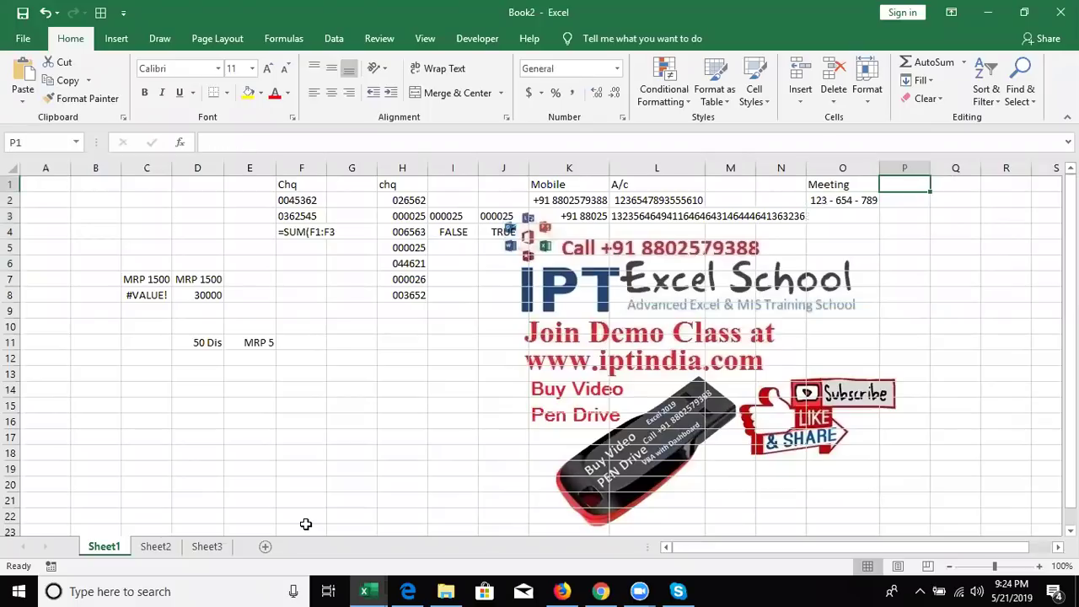
text(Card)
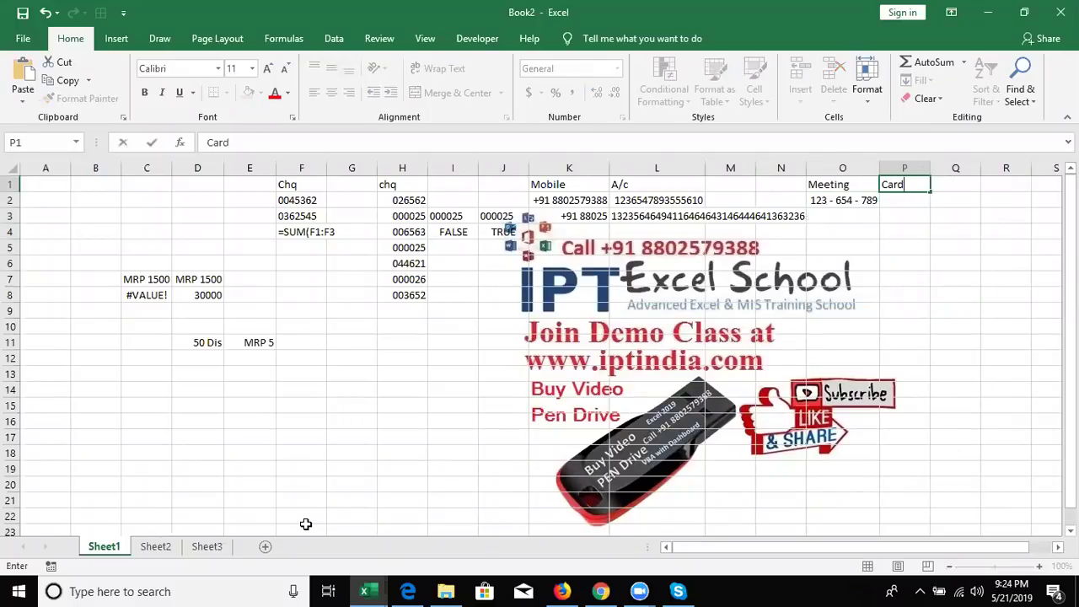
key(Return)
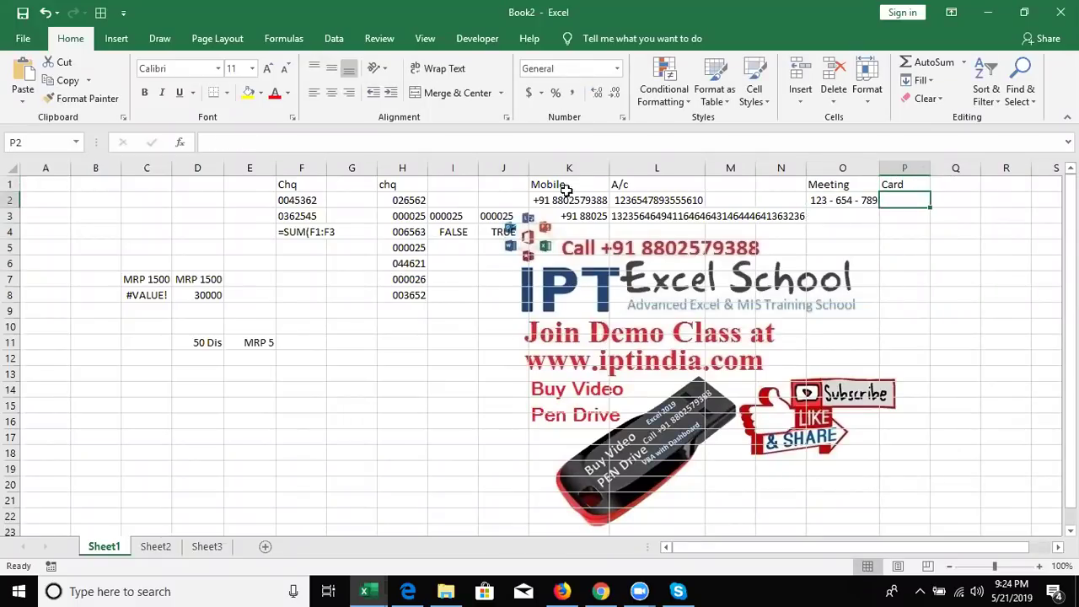
- Give P2 the custom format #### - "XXXX" - "XXXX" - ####
click(623, 118)
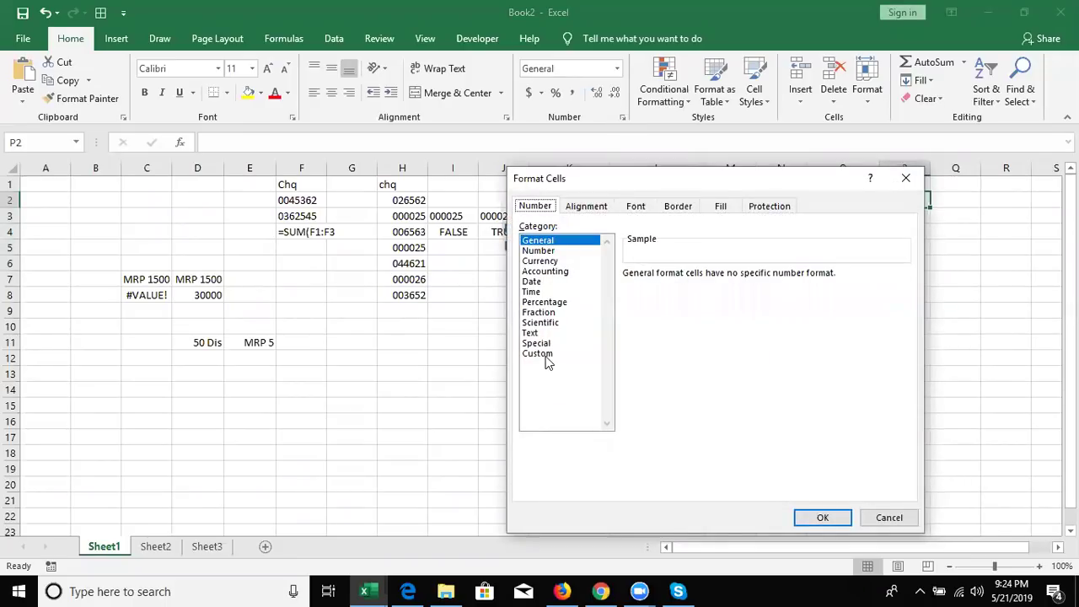
click(548, 355)
double_click(641, 287)
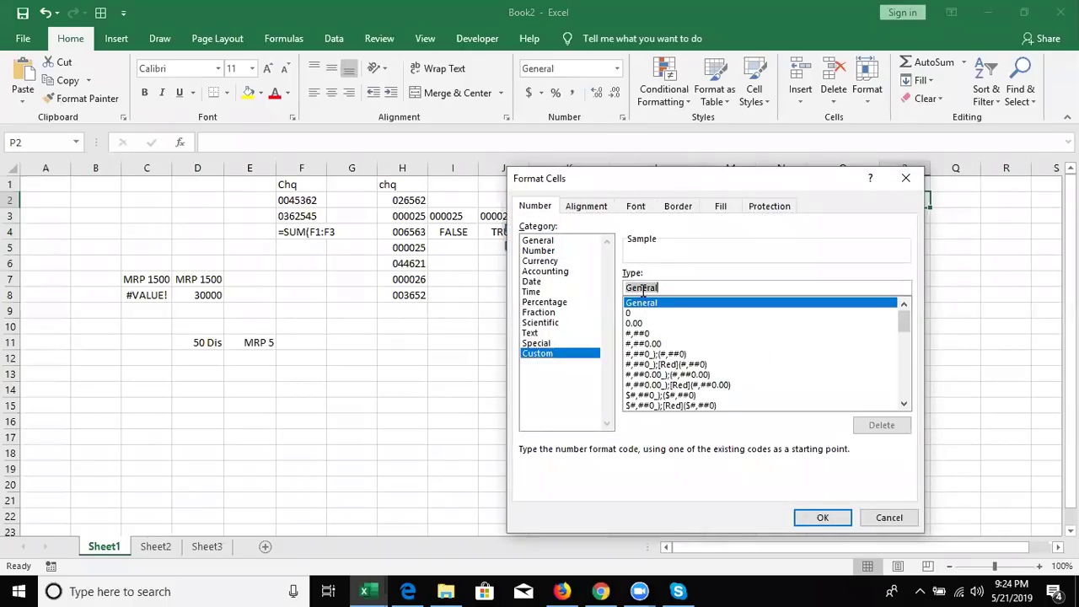
key(BackSpace)
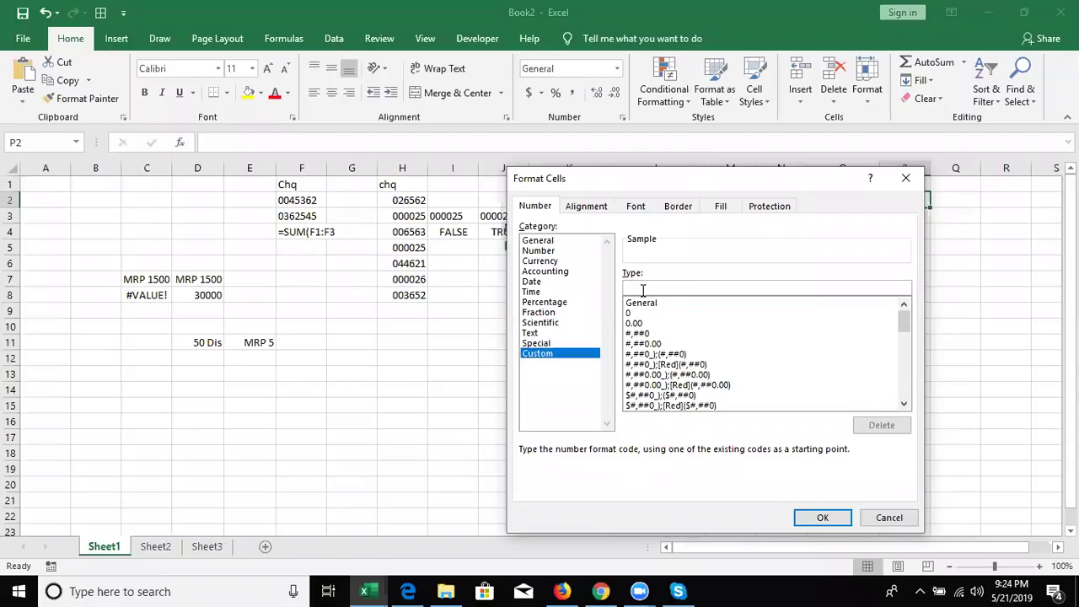
text(#### ")
text(XXX)
text(X" ")
click(649, 287)
text(- )
text(")
text(XXXX")
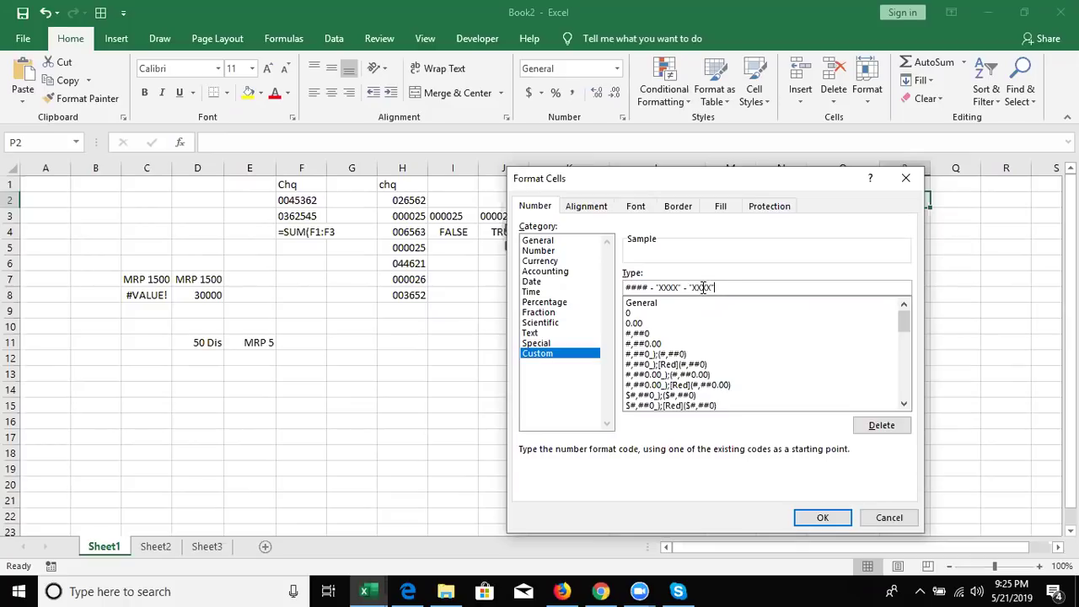
text( - )
text(####)
key(Return)
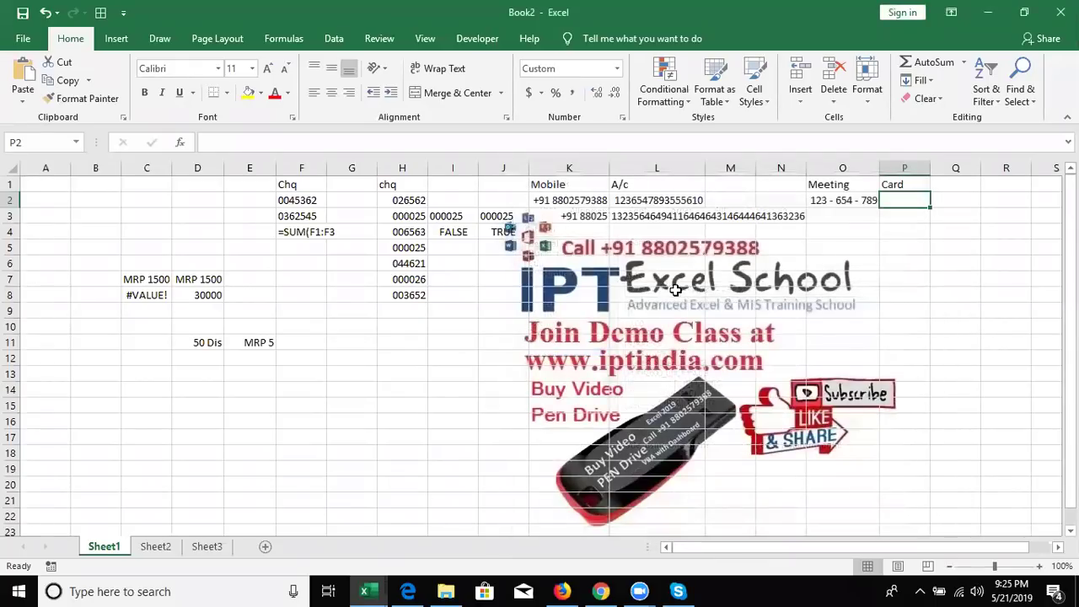
- Enter a sample card number in P2, check its masked display, then move to an empty cell
text(8523)
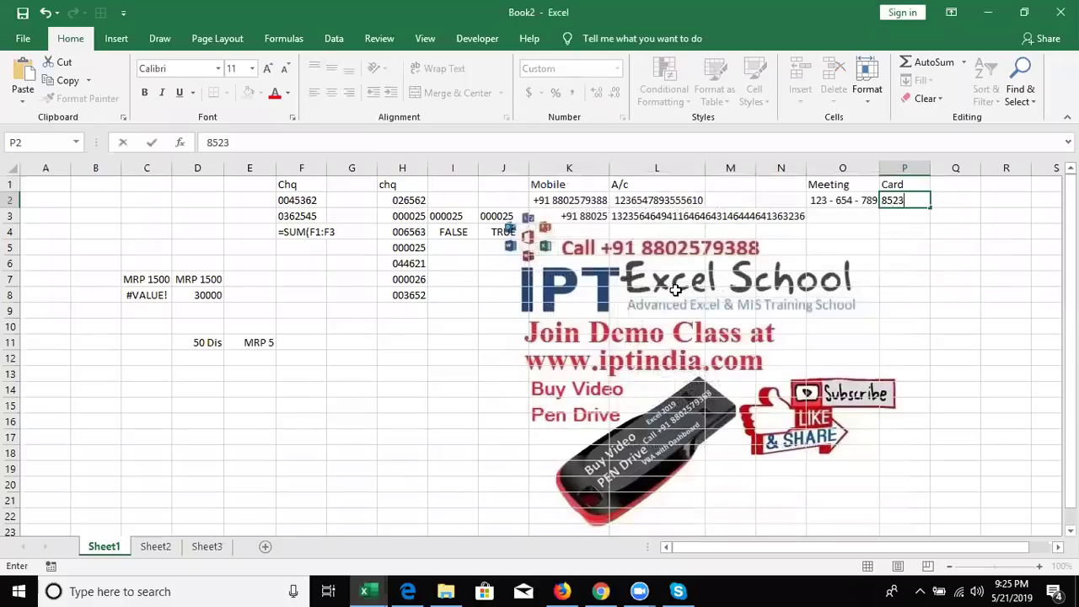
text(9632)
key(Return)
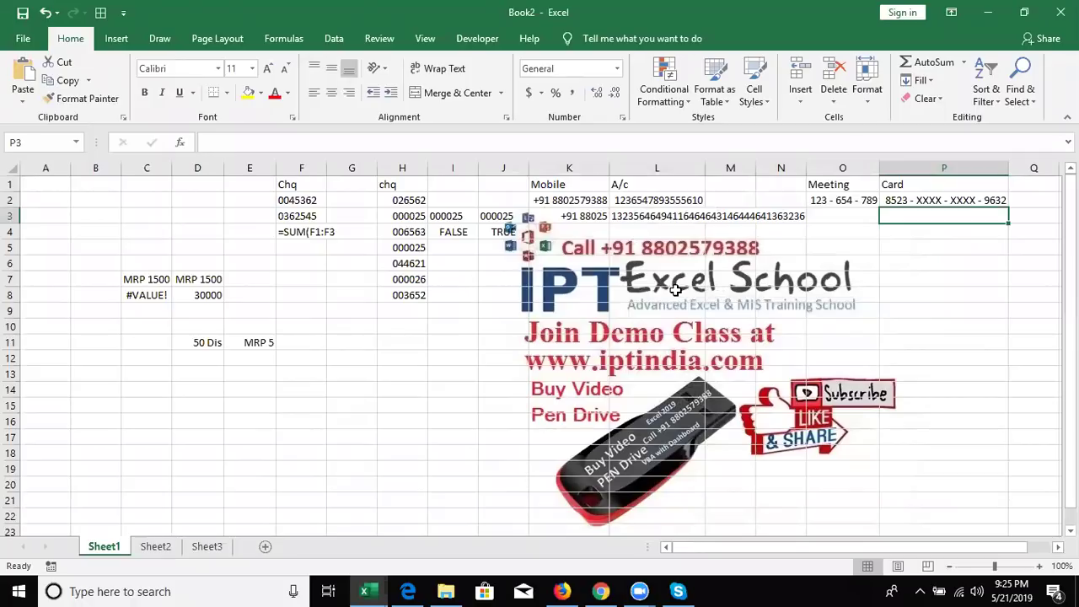
key(Up)
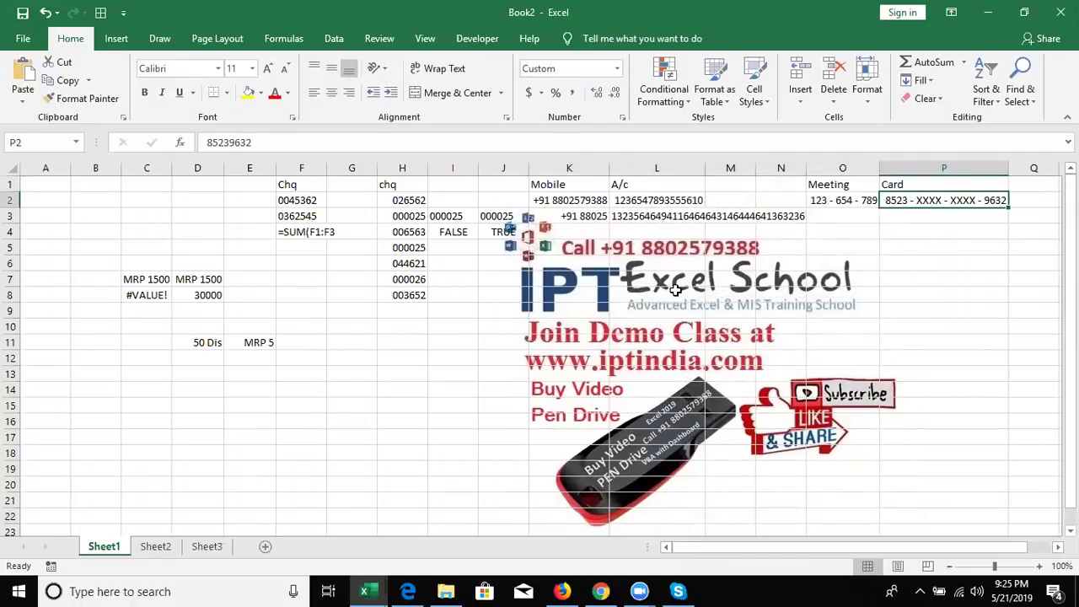
key(Left)
key(Right)
key(Down)
key(Left)
key(Left)
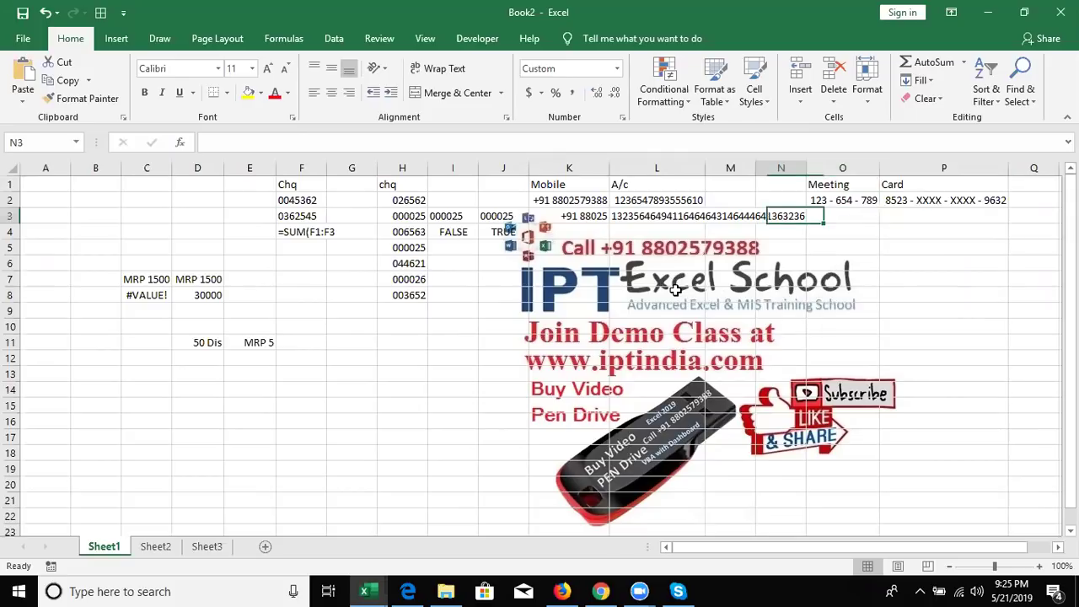
key(Left)
key(Left)
key(Left)
key(Down)
key(Down)
key(Down)
key(Down)
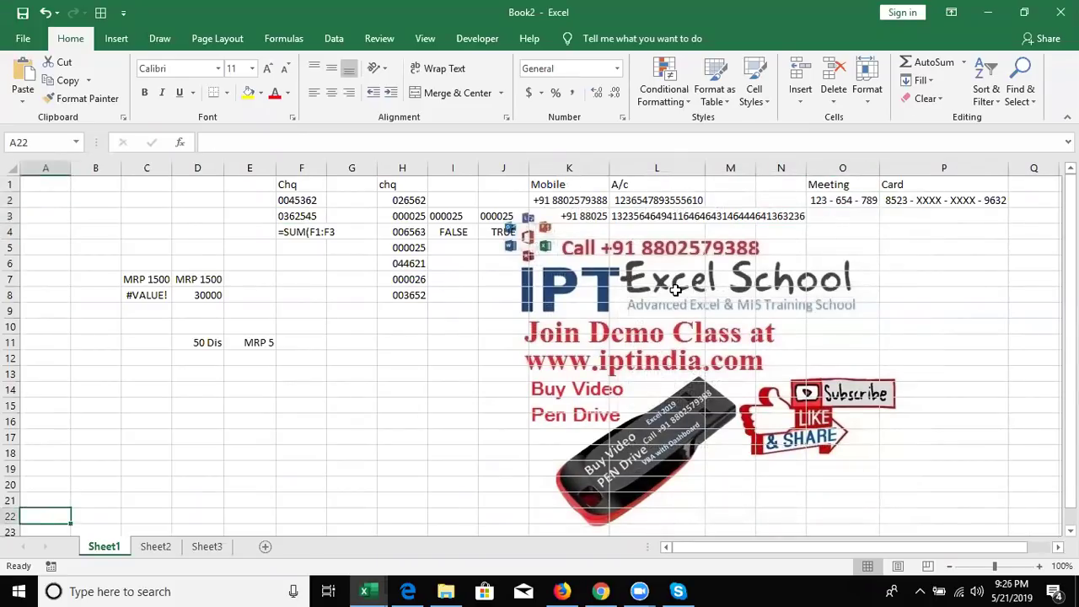
- Enter the amount 52.60 in D13
key(Right)
key(Right)
key(Up)
key(Up)
key(Up)
key(Up)
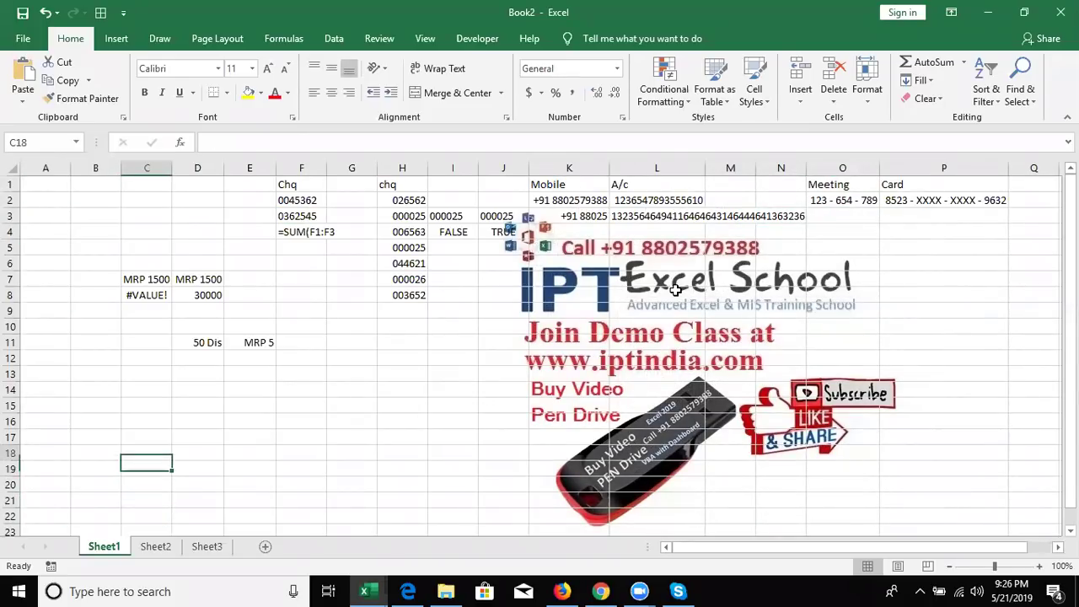
key(Right)
key(Up)
key(Up)
key(Up)
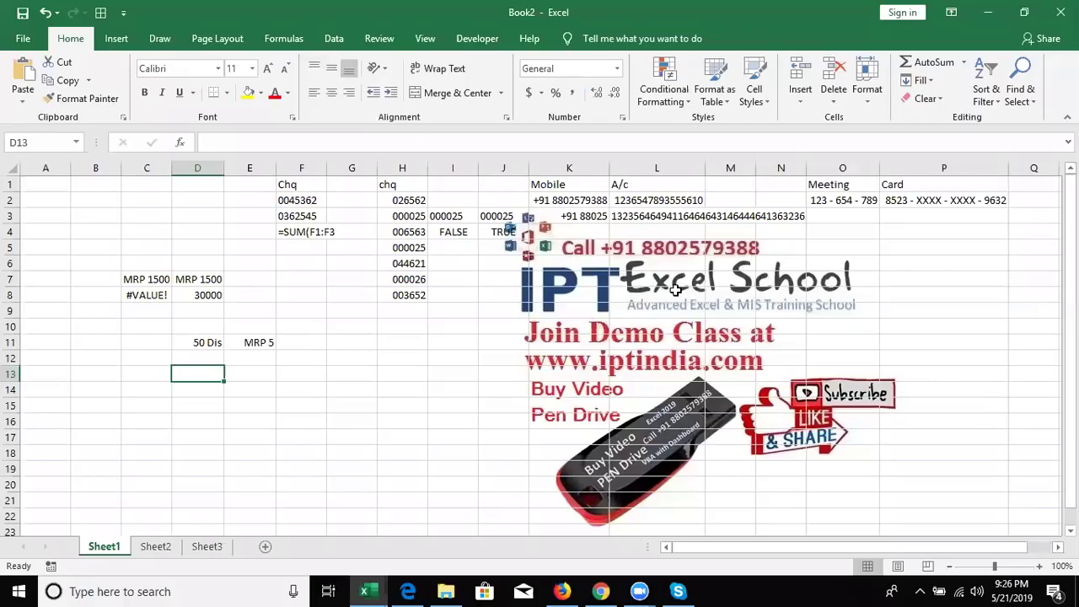
text(52.)
text(610)
key(Return)
- Give D13 the custom format 0# "Rupees" .00 "Paise"
key(Up)
click(623, 119)
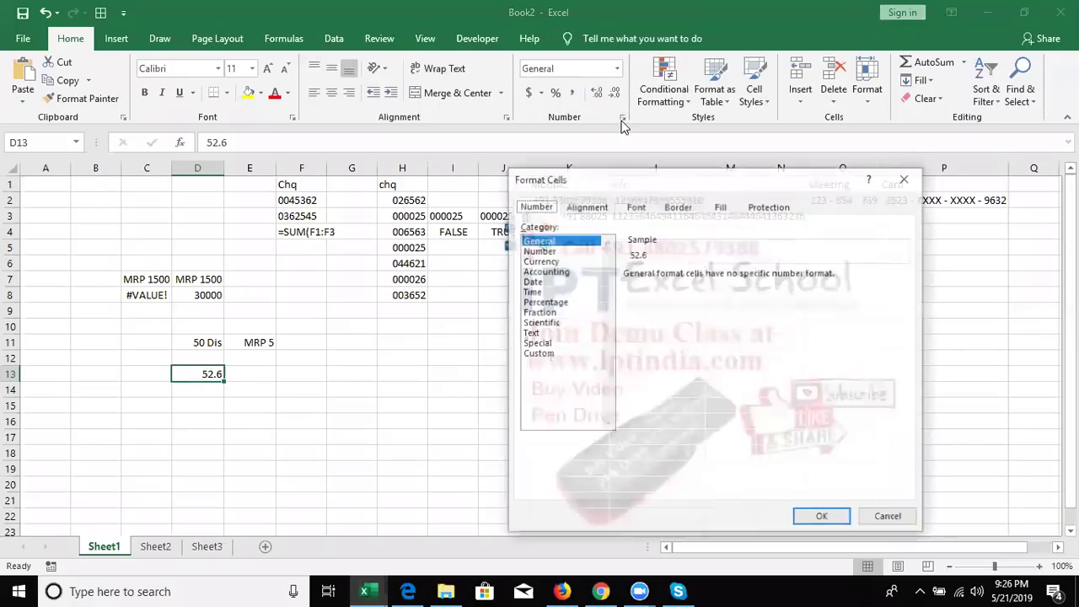
click(554, 353)
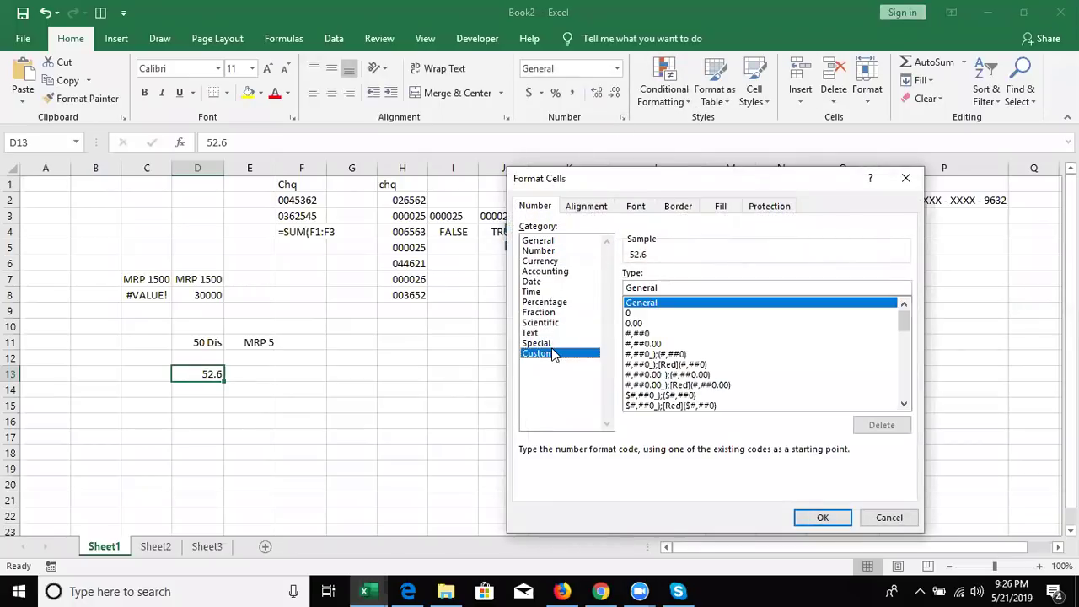
double_click(663, 287)
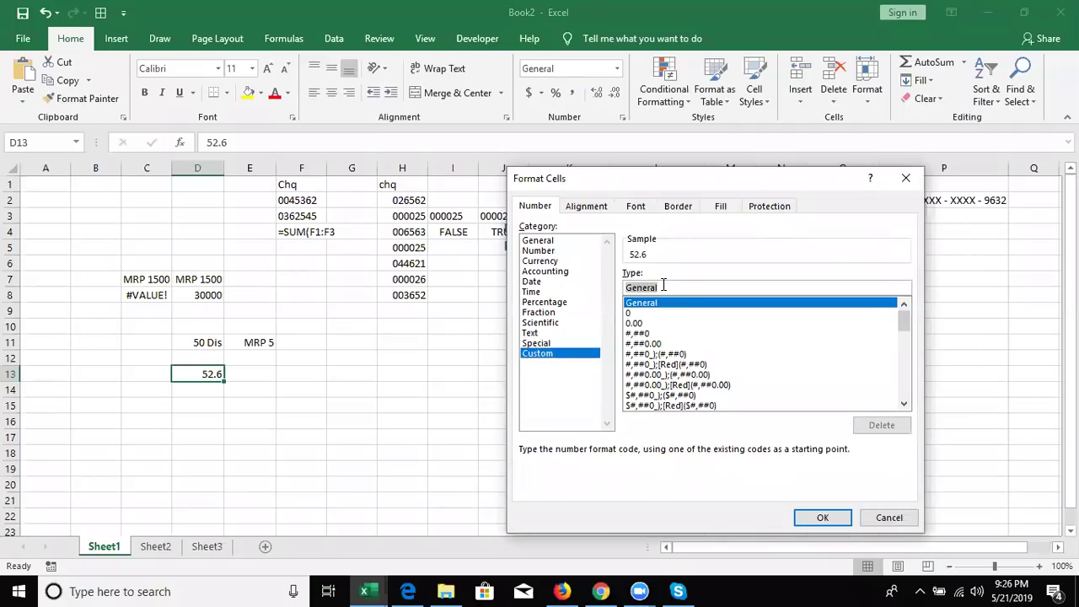
text(0/3)
key(BackSpace)
key(BackSpace)
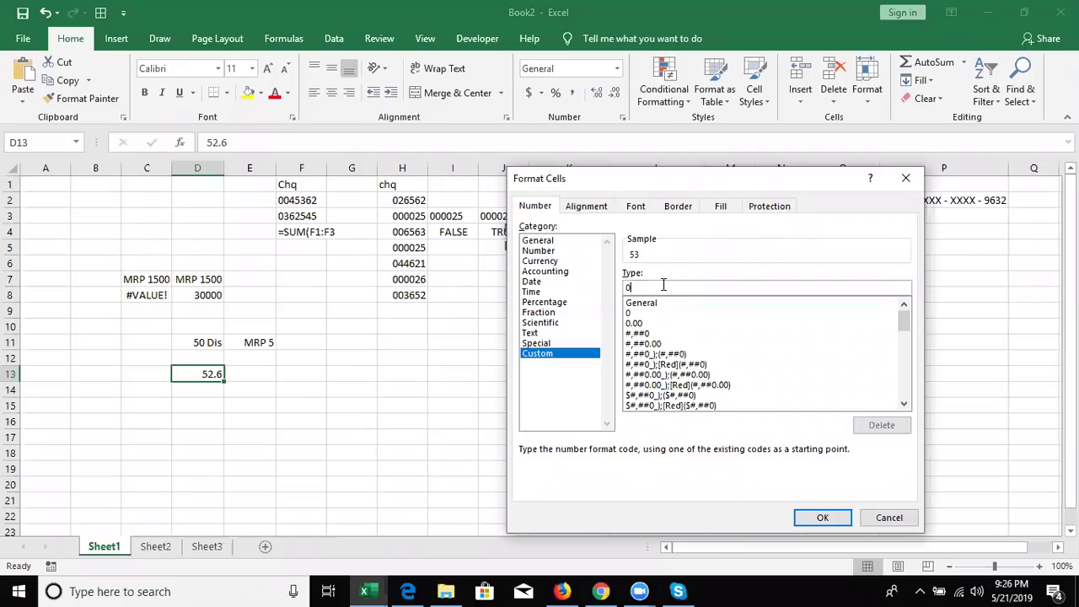
text(# )
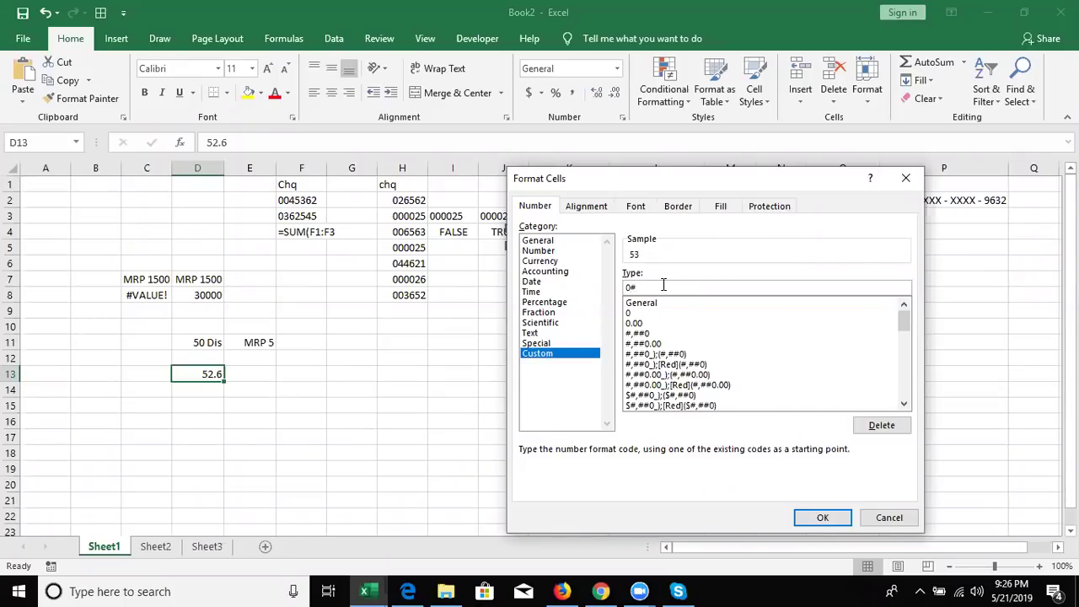
text("P)
key(BackSpace)
text(R)
text(upees)
text(" .)
text(00 "Paise")
key(Return)
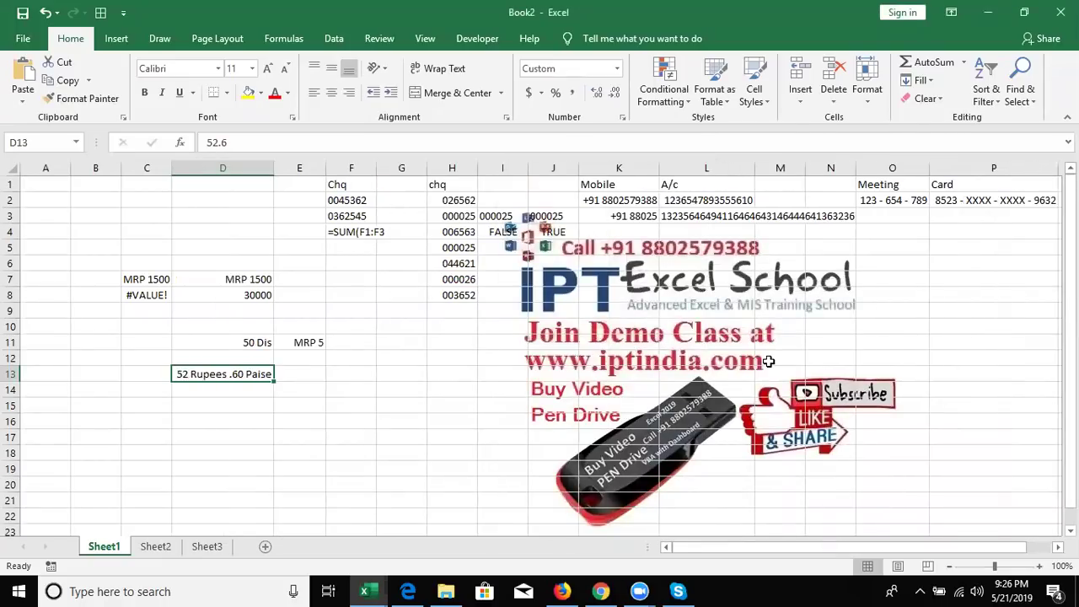
- Remove the leading zero so the format reads # "Rupees" .00 "Paise"
click(624, 119)
click(630, 289)
key(BackSpace)
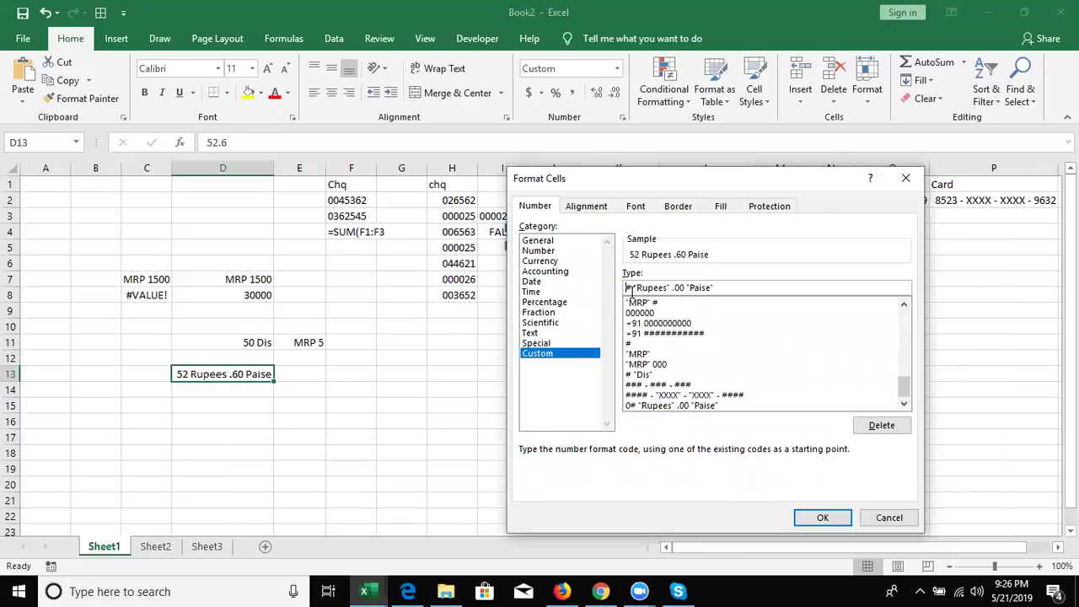
click(810, 514)
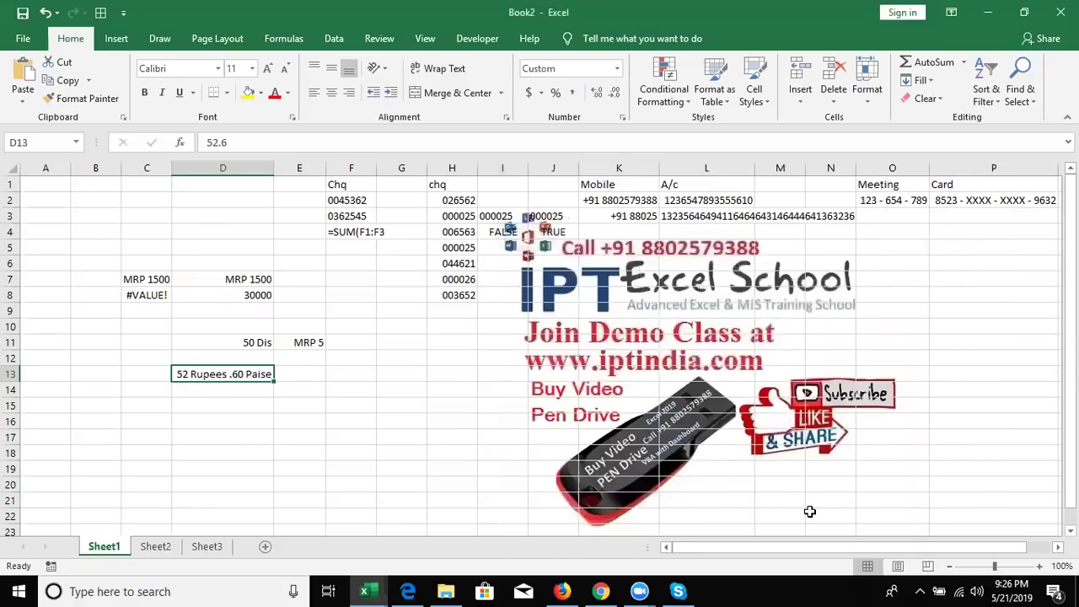
- Enter 0.5 in D13 and test the format with two leading zeros
key(Delete)
text(.5)
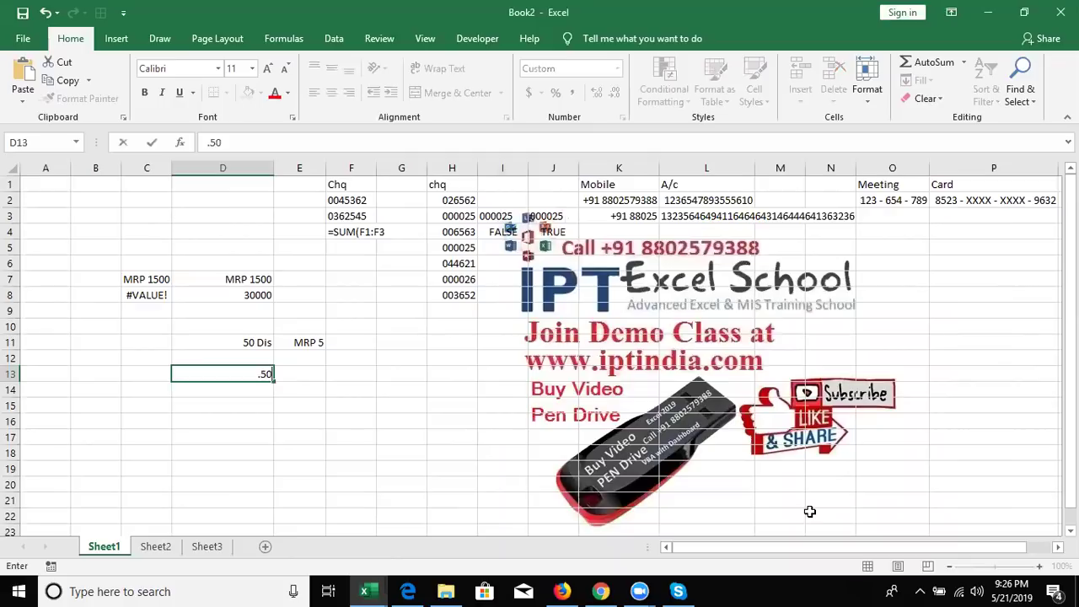
key(Return)
key(Up)
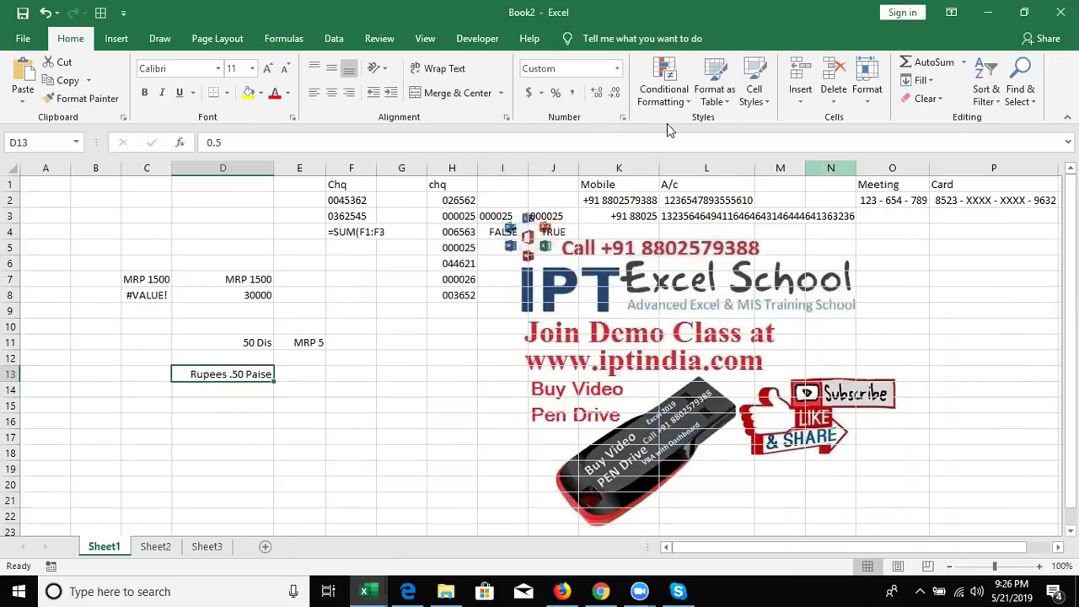
click(623, 119)
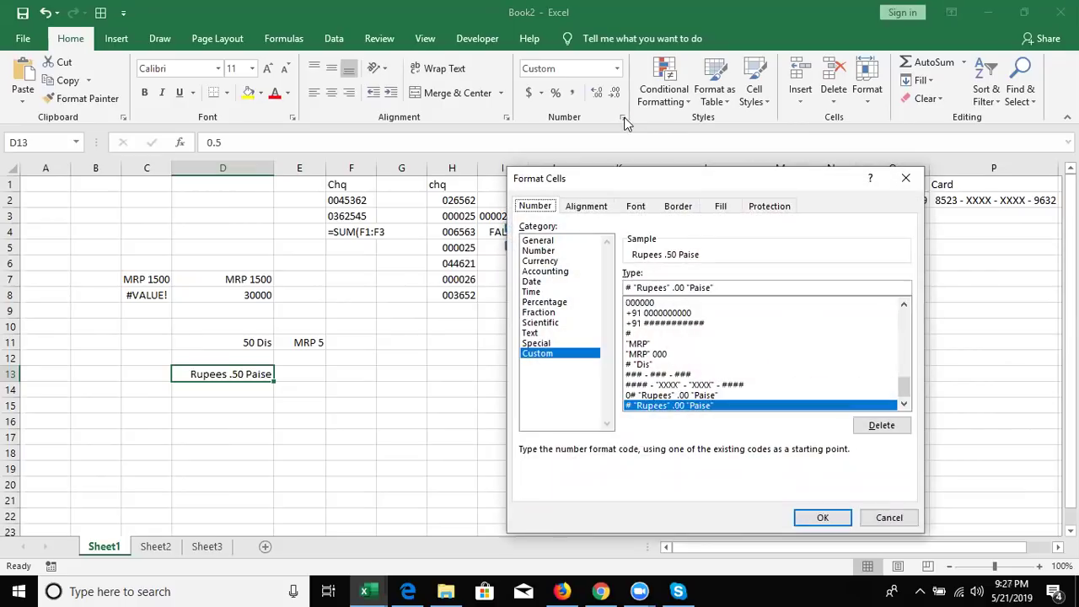
click(627, 289)
text(00)
key(Return)
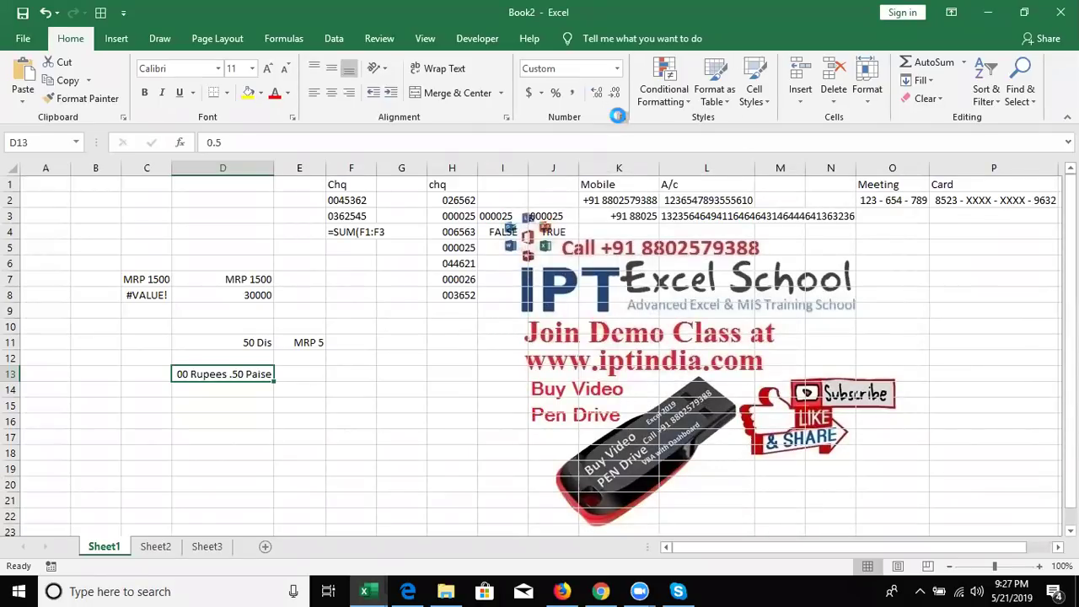
- Reduce to a single leading zero so 0.5 shows as 0 Rupees .50 Paise
click(622, 118)
click(636, 287)
key(BackSpace)
key(Return)
- Enter 5.60 in D13 and use format 0# "Rupees" .00 "Paise" to show 05 Rupees .60 Paise
text(5.60)
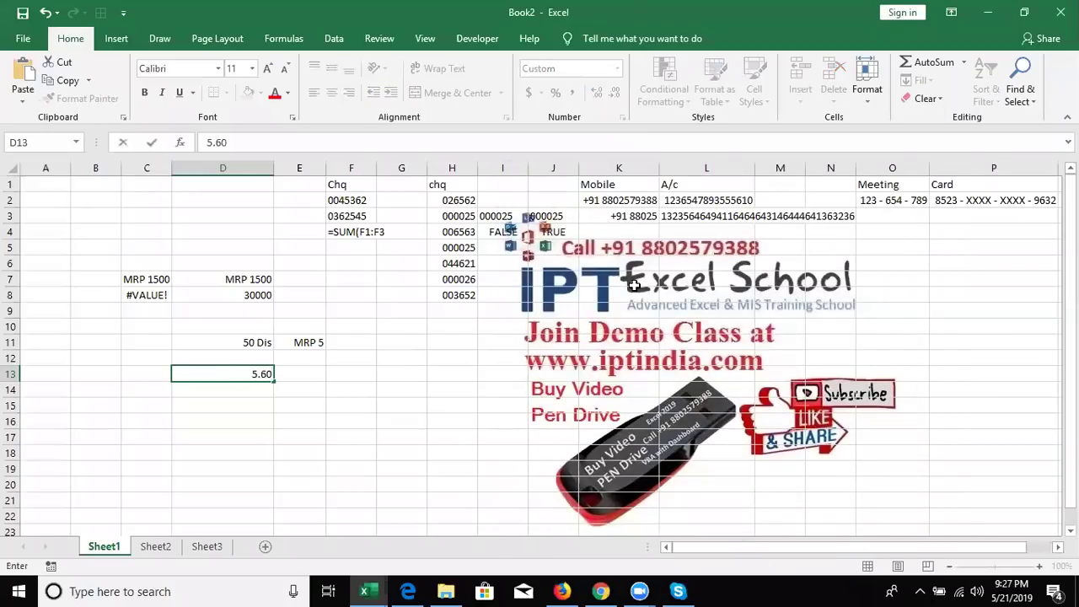
key(Return)
key(Up)
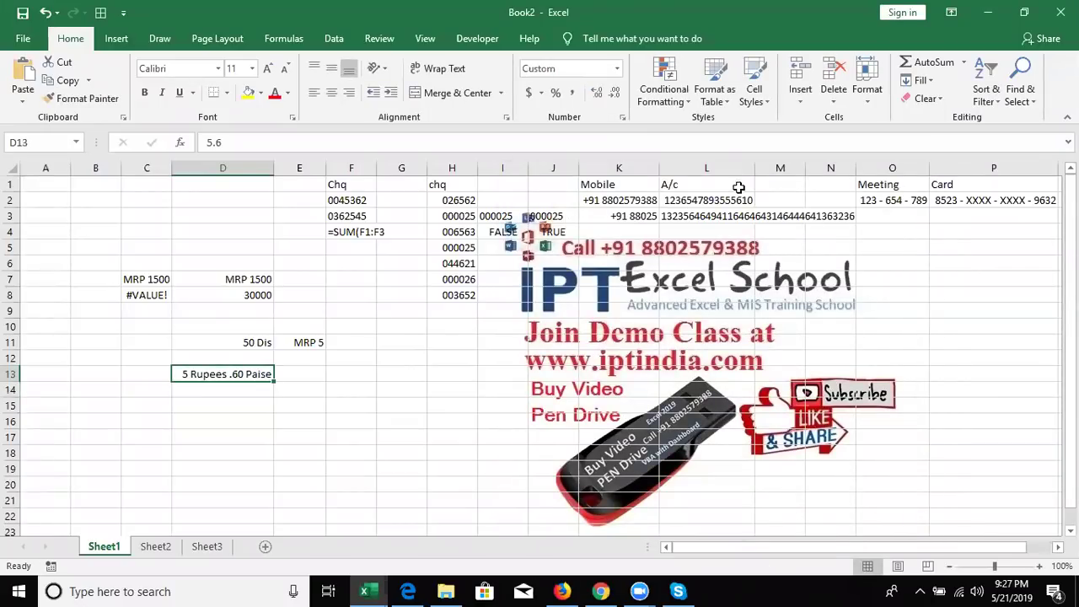
click(621, 117)
click(629, 288)
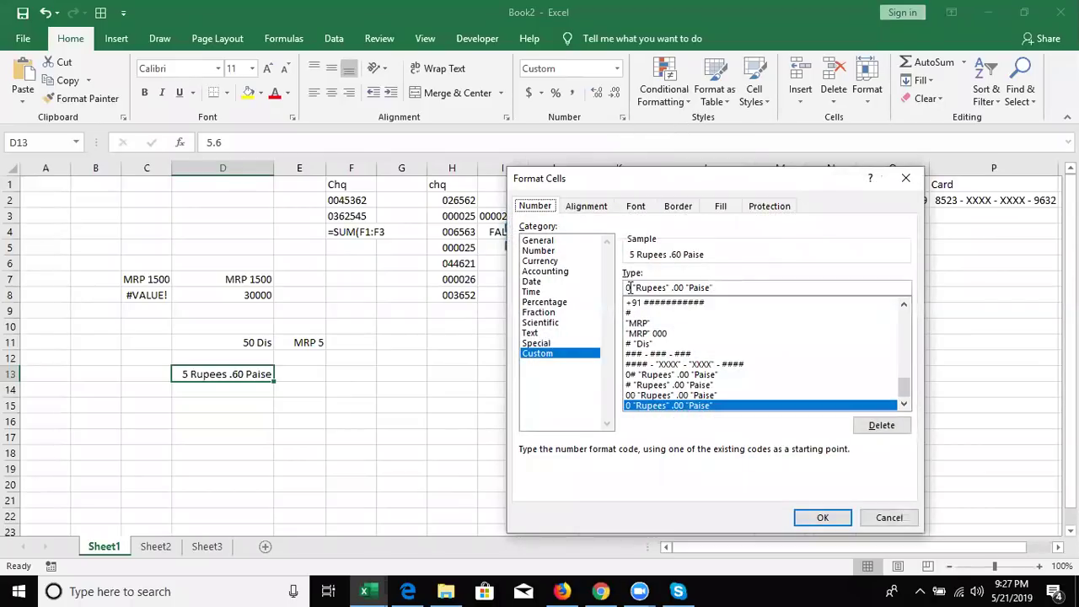
text(#)
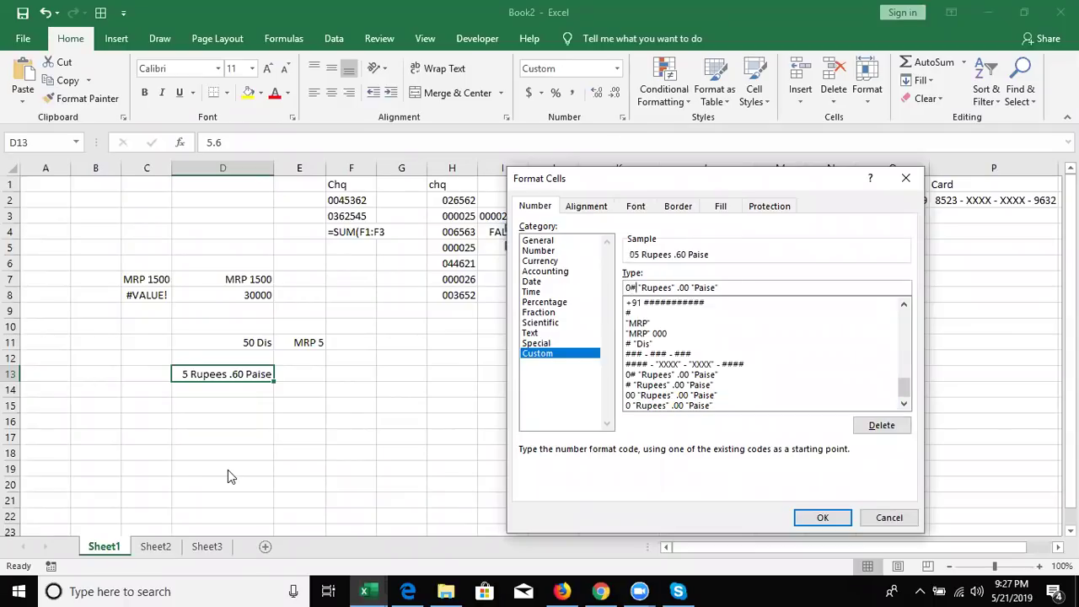
key(Return)
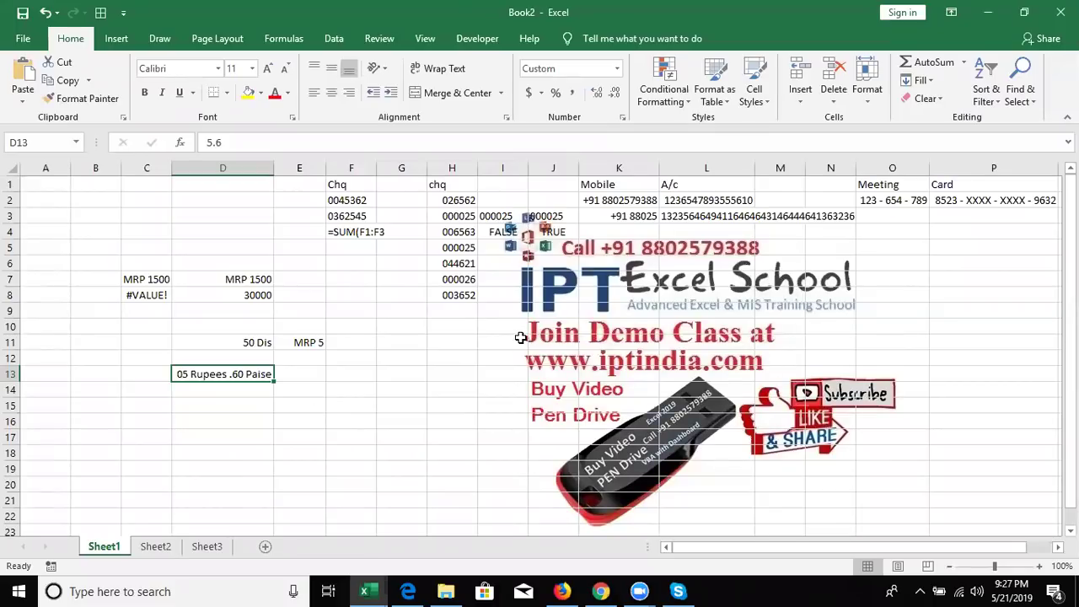
- Review the .00 Paise part of D13's format code and close the dialog
click(623, 120)
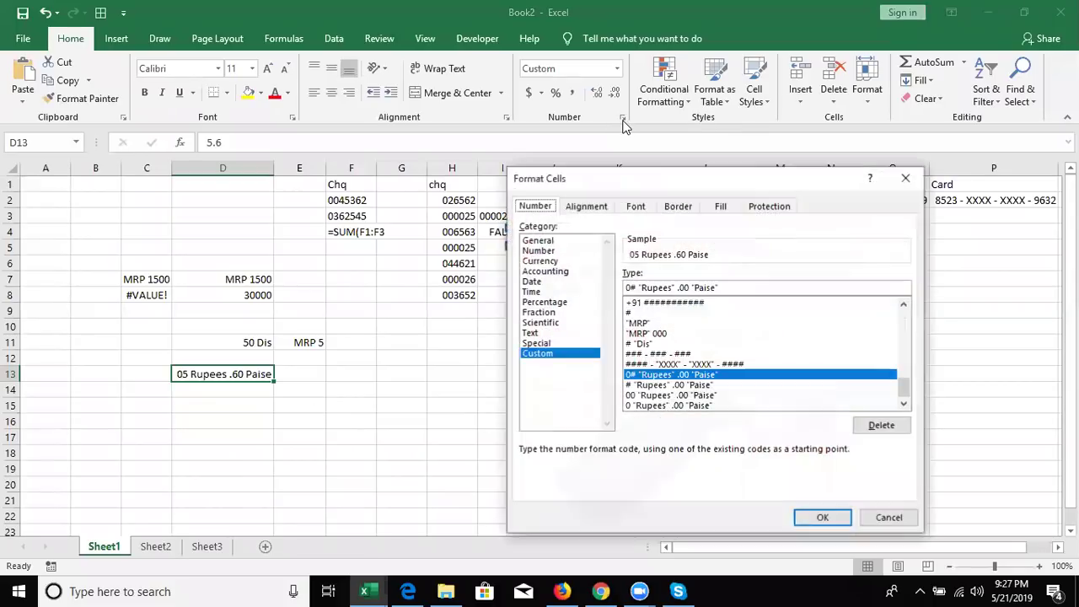
double_click(684, 288)
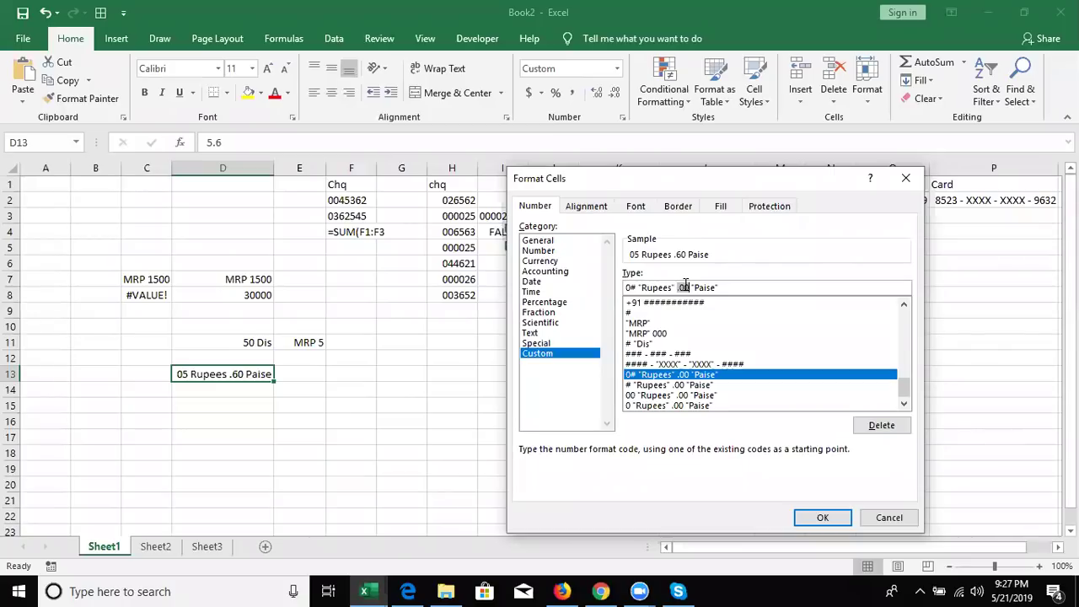
key(Return)
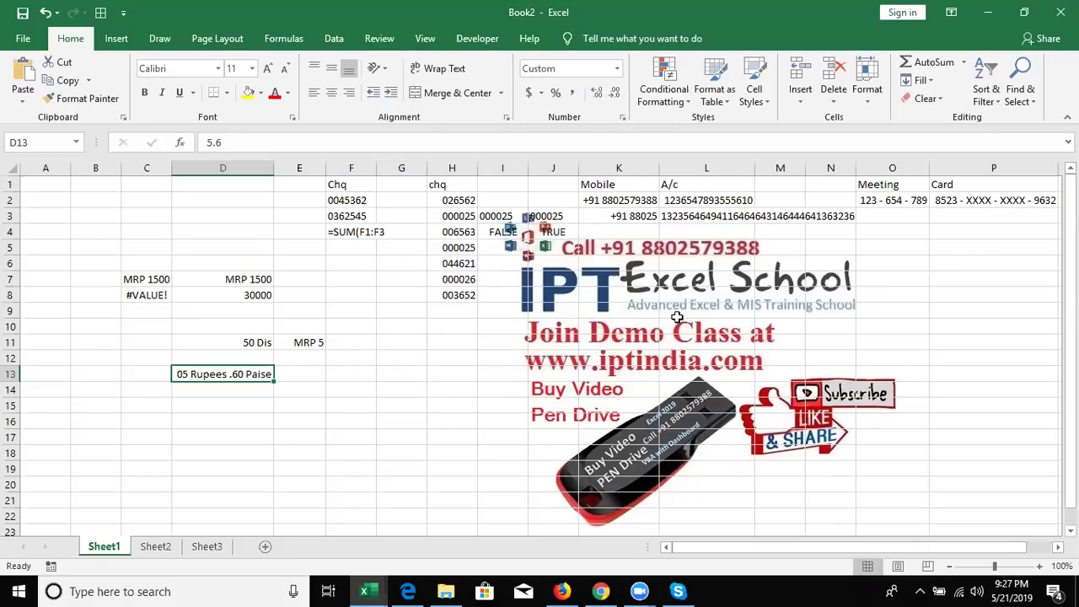
- Bring Firefox forward and reload the crashed WhatsApp Web tab
click(606, 593)
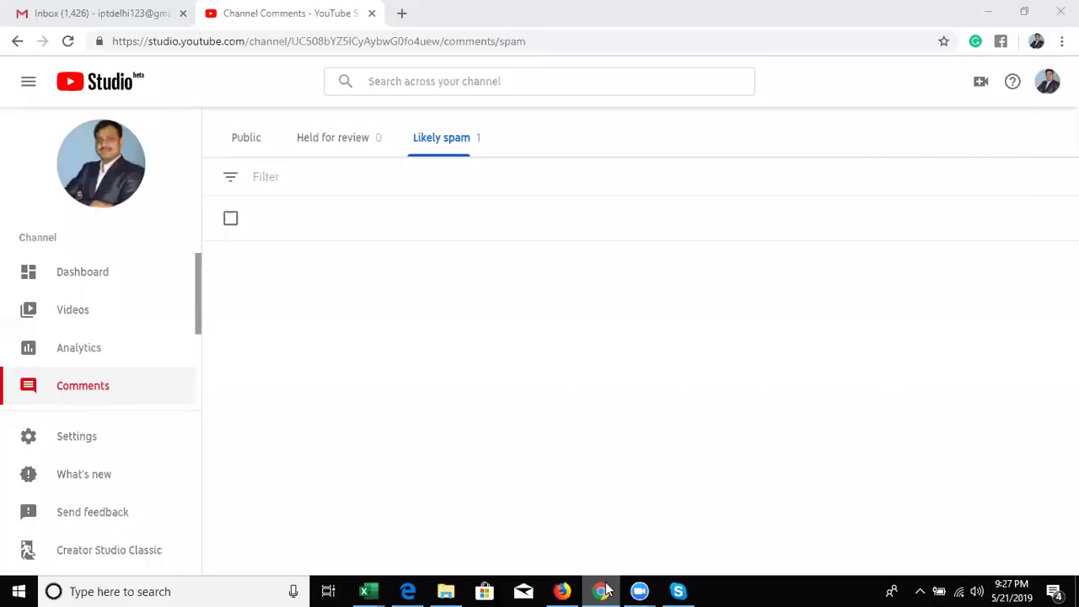
click(559, 590)
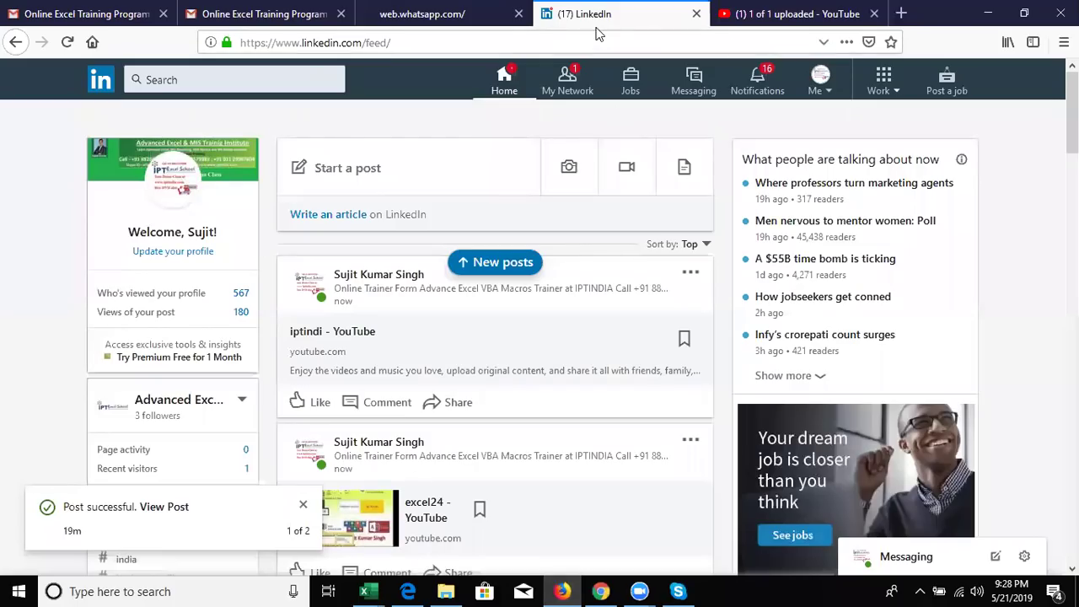
key(ctrl+Page_Up)
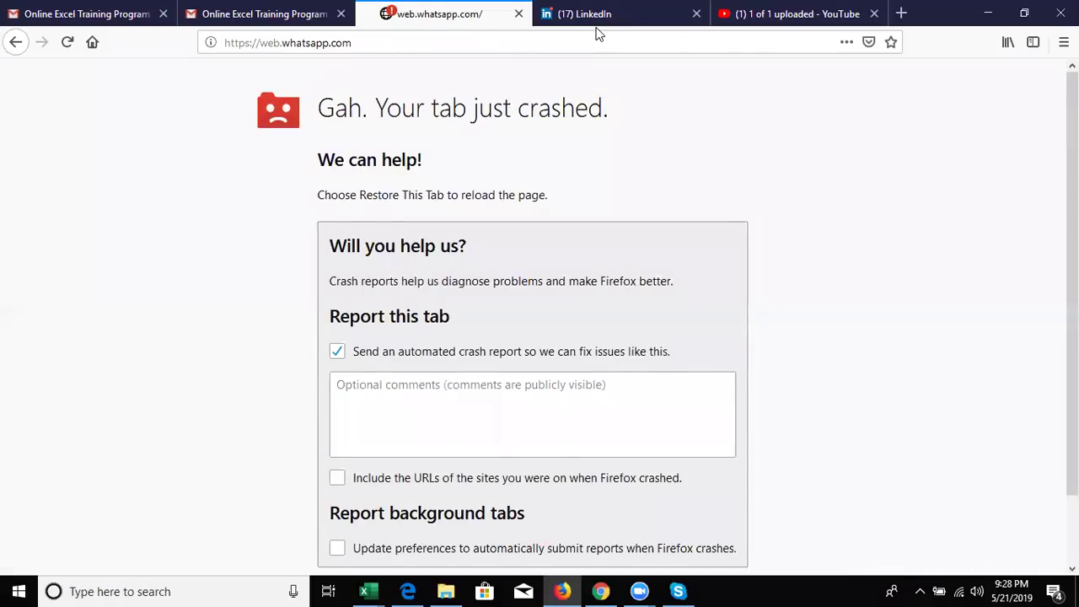
key(F5)
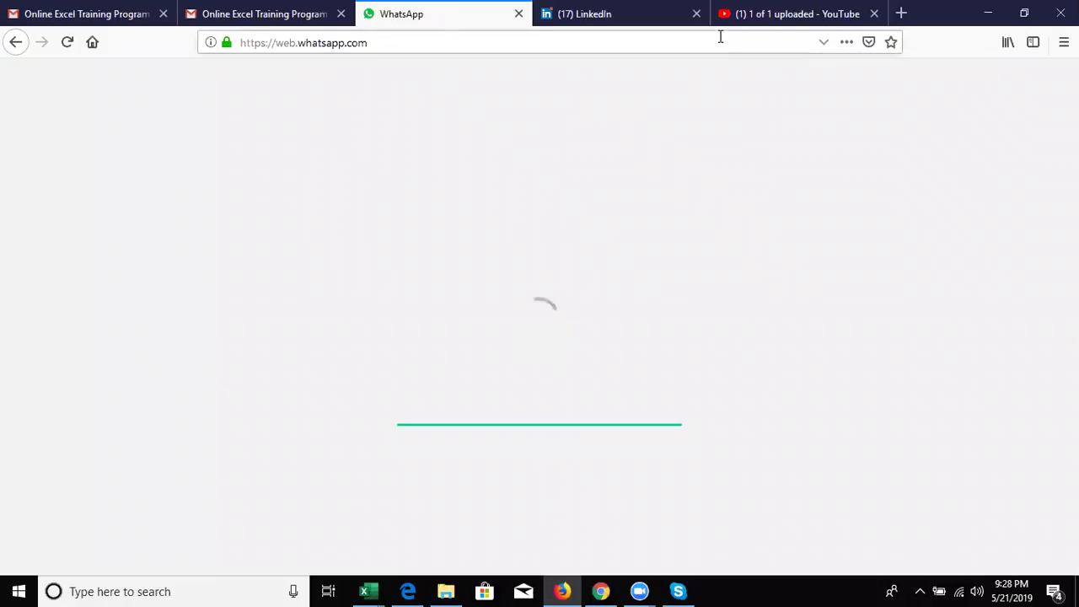
- Close the YouTube upload tab and return to WhatsApp Web
click(773, 17)
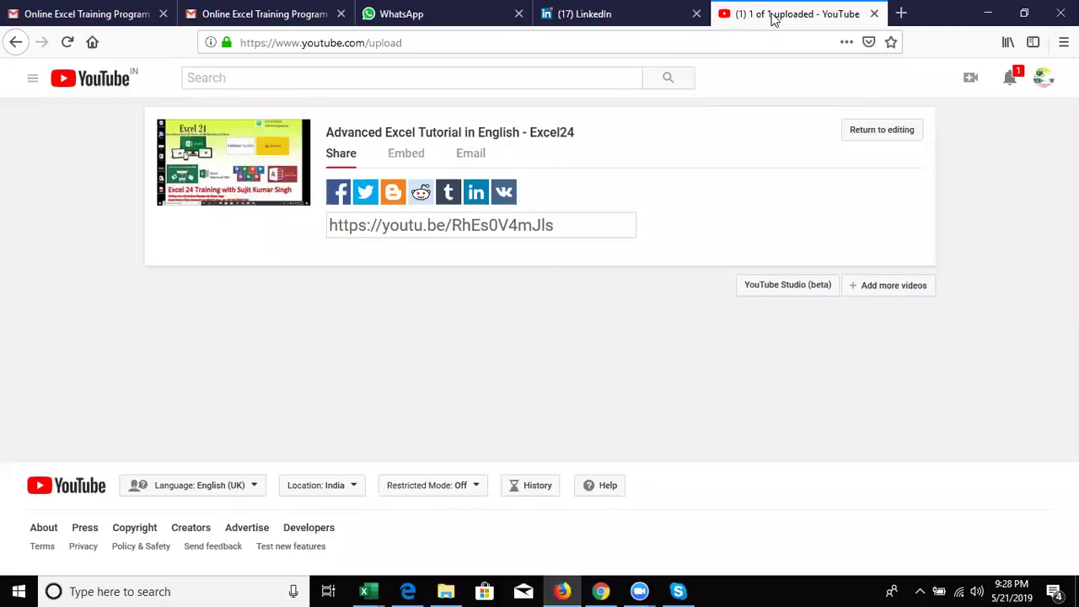
click(875, 15)
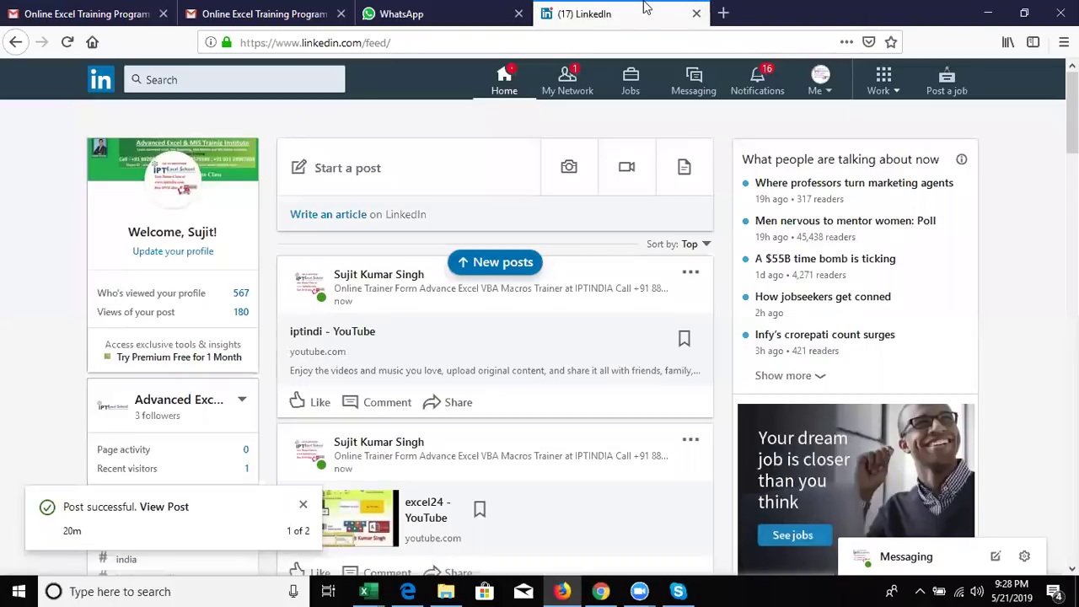
key(ctrl+shift+Tab)
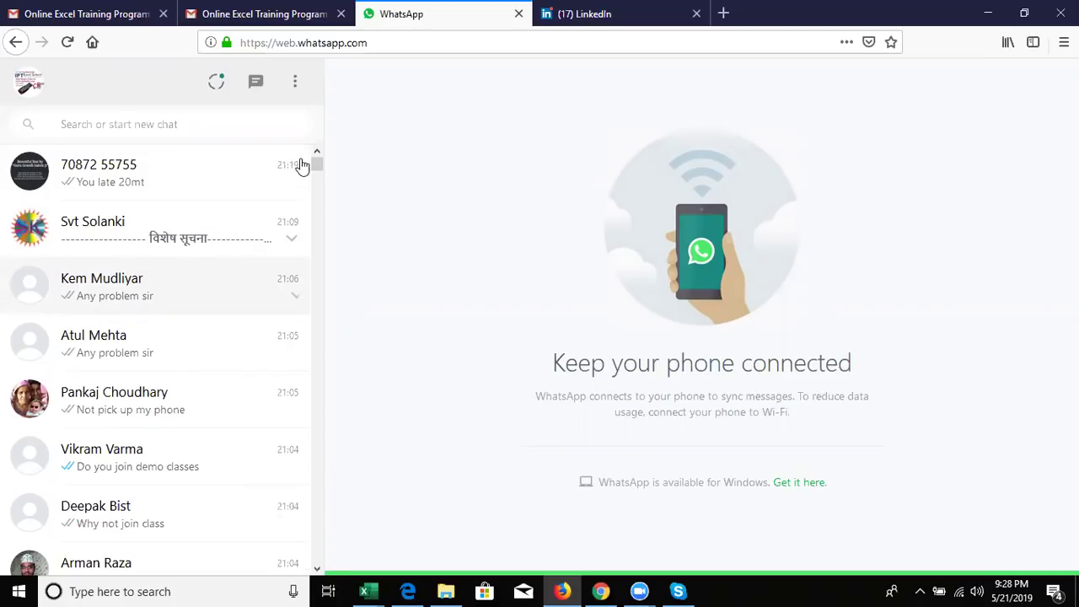
- Open a contact's chat and select the support.office.com number-format help link
drag(317, 169, 316, 166)
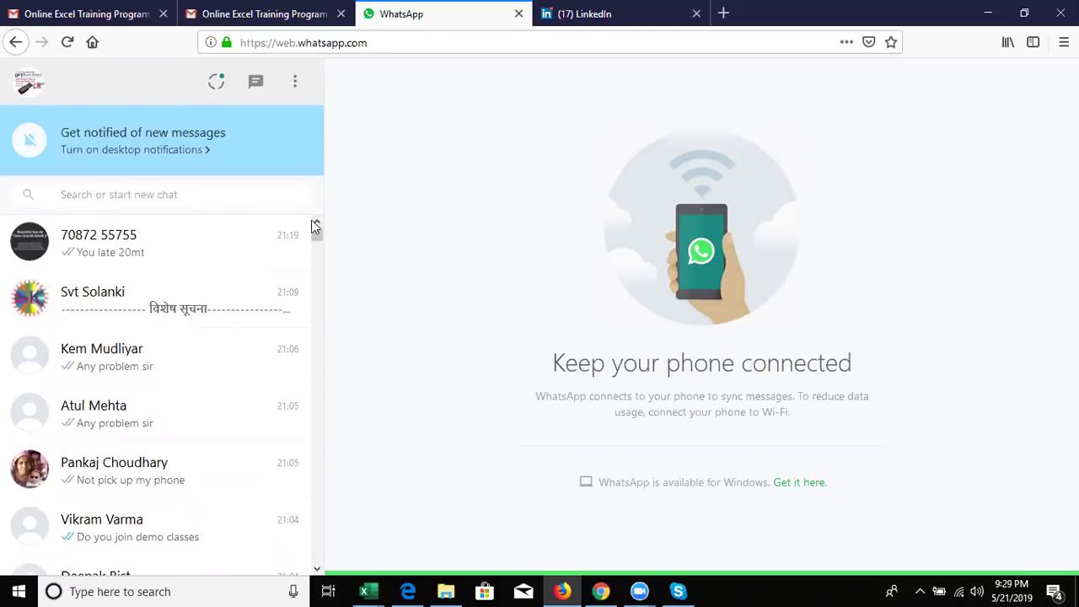
drag(316, 235, 316, 244)
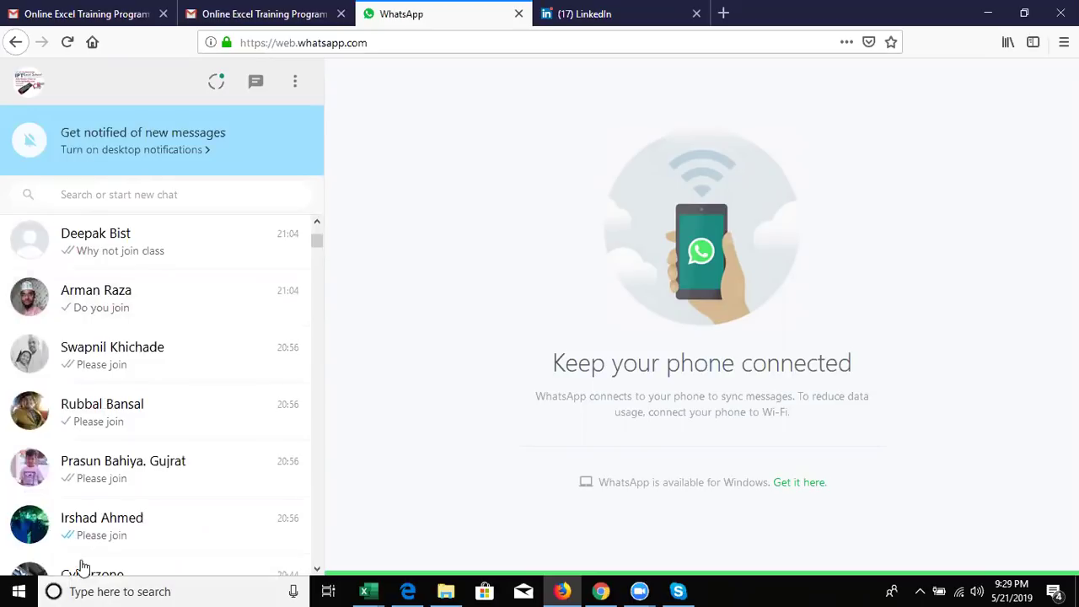
click(102, 540)
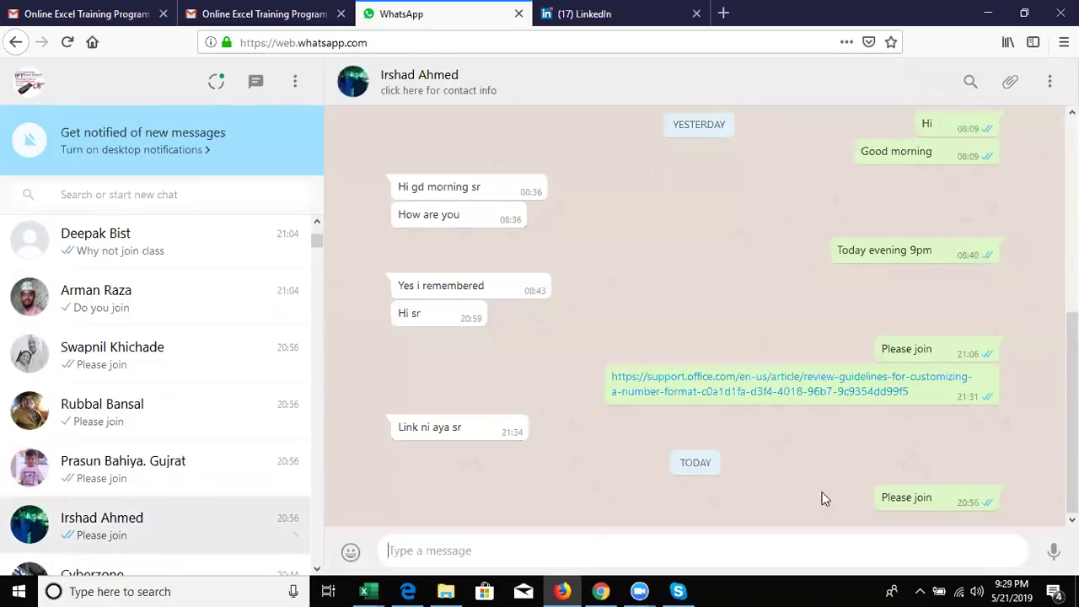
drag(926, 395, 614, 381)
key(ctrl+c)
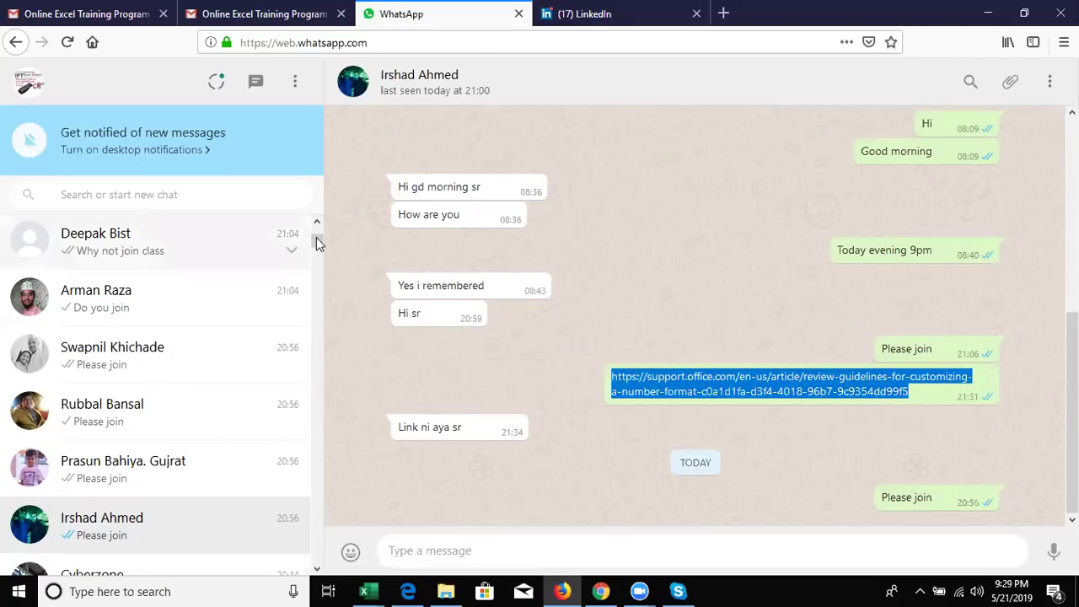
- Scroll the chat list and open another contact's conversation
click(121, 548)
scroll(320, 573, down, 1)
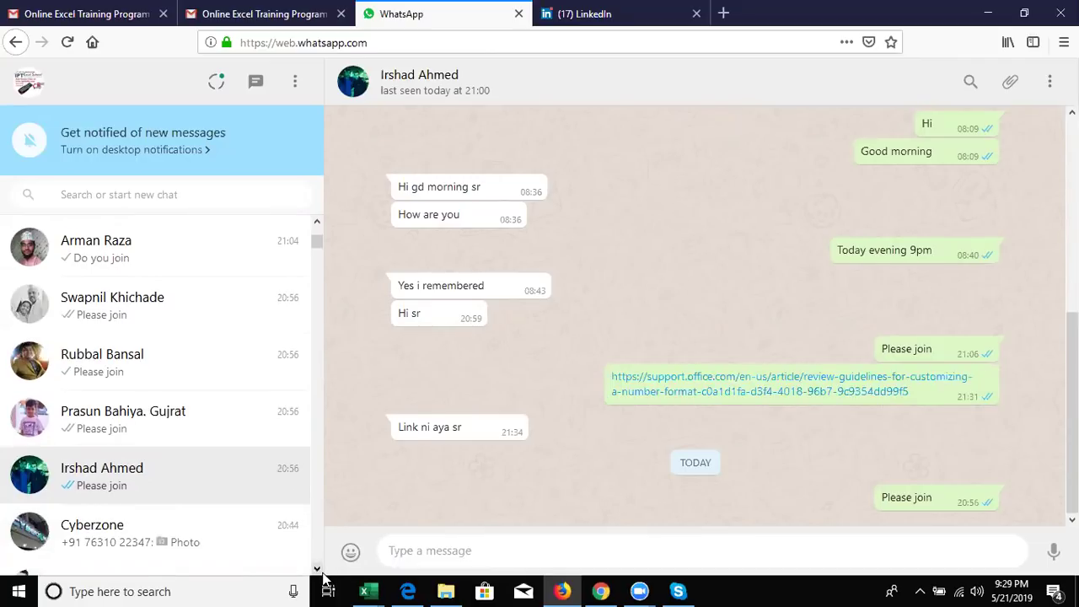
scroll(323, 574, down, 2)
click(176, 316)
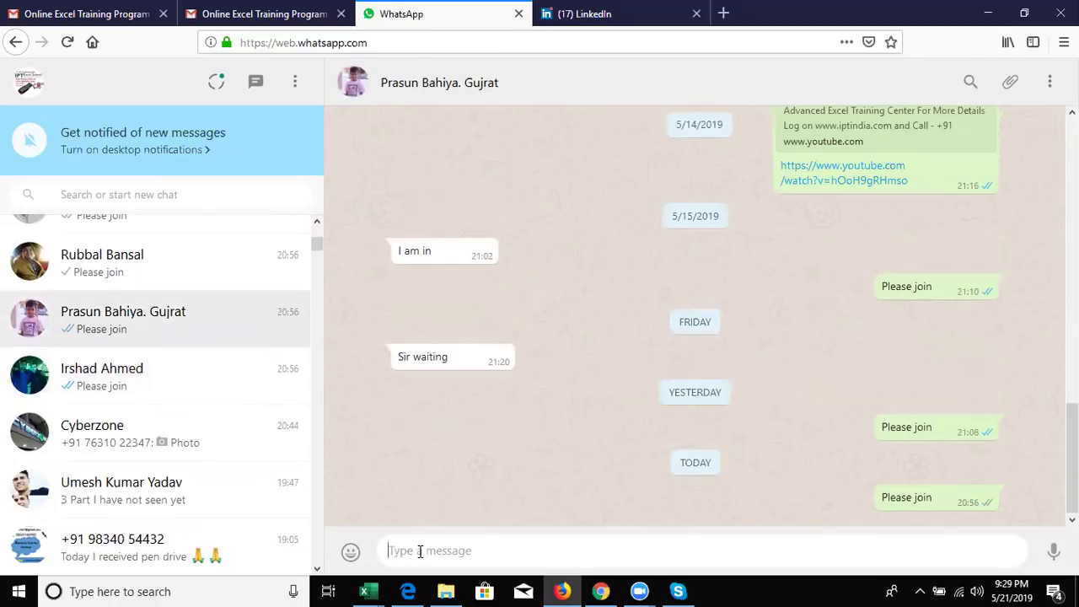
- Paste and send the help link in the open chat and the next contact's chat
key(ctrl+v)
key(Return)
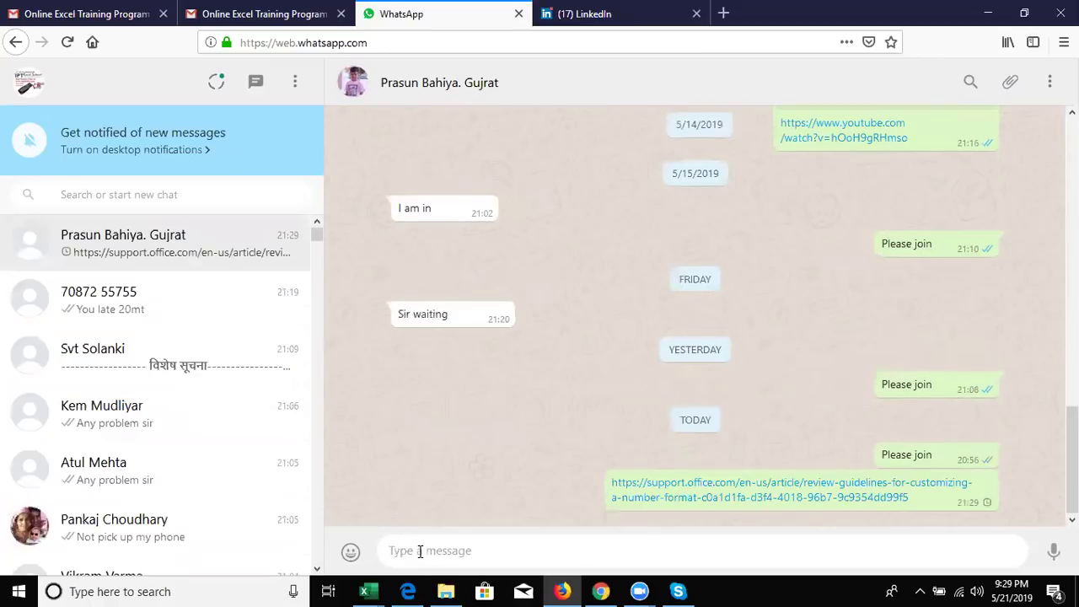
click(200, 302)
key(ctrl+v)
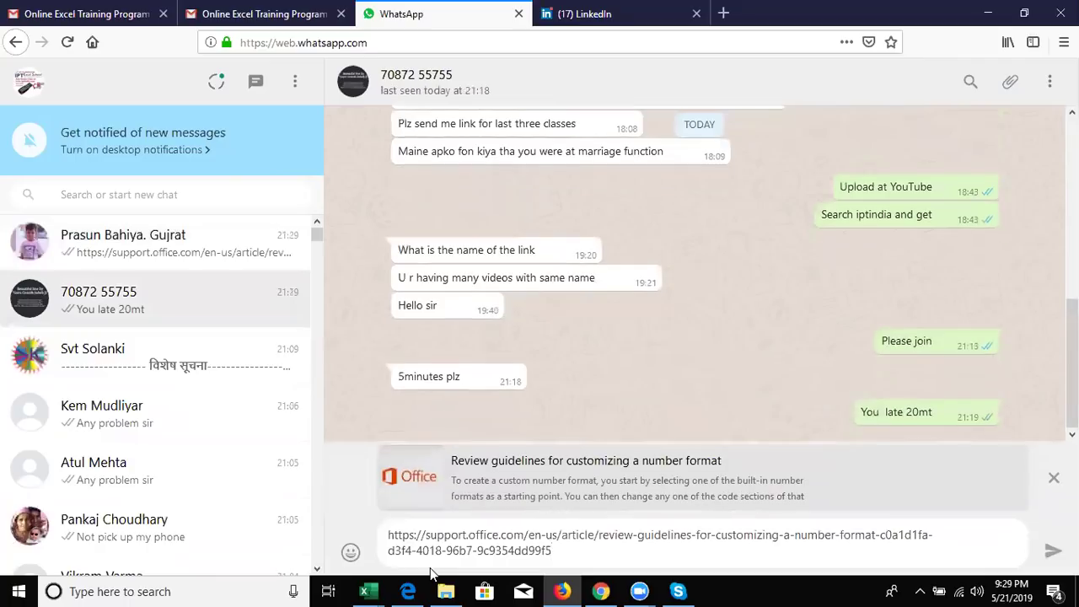
key(Return)
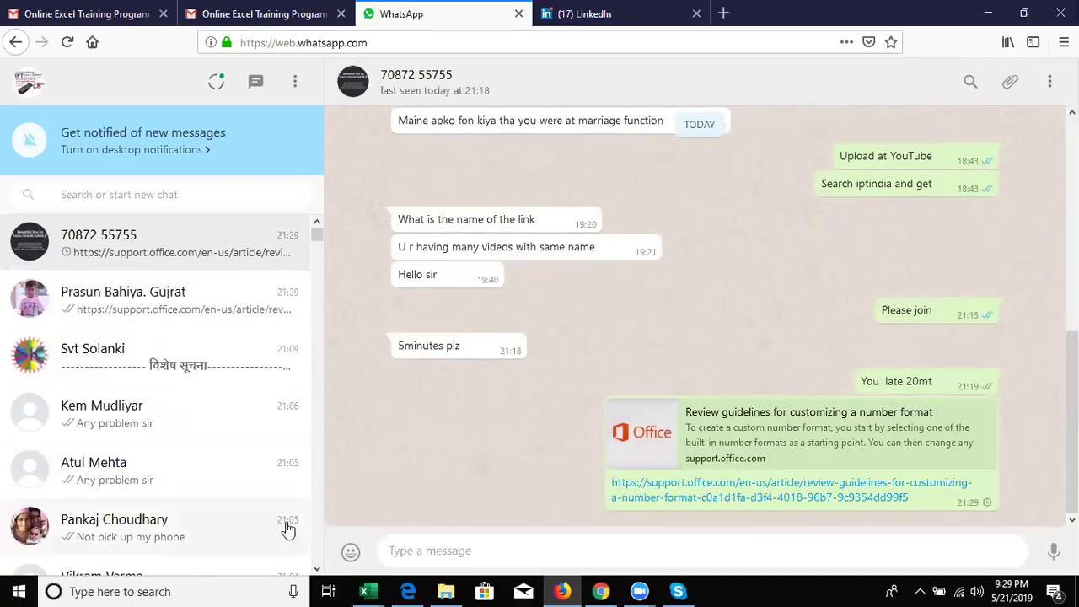
click(316, 571)
click(316, 571)
click(317, 571)
click(316, 571)
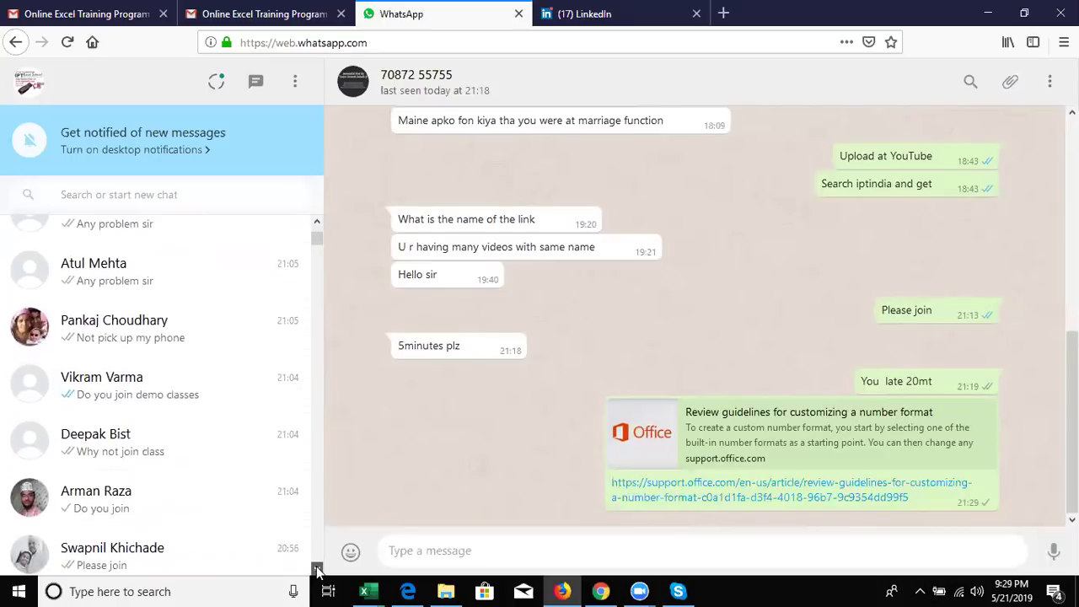
click(316, 571)
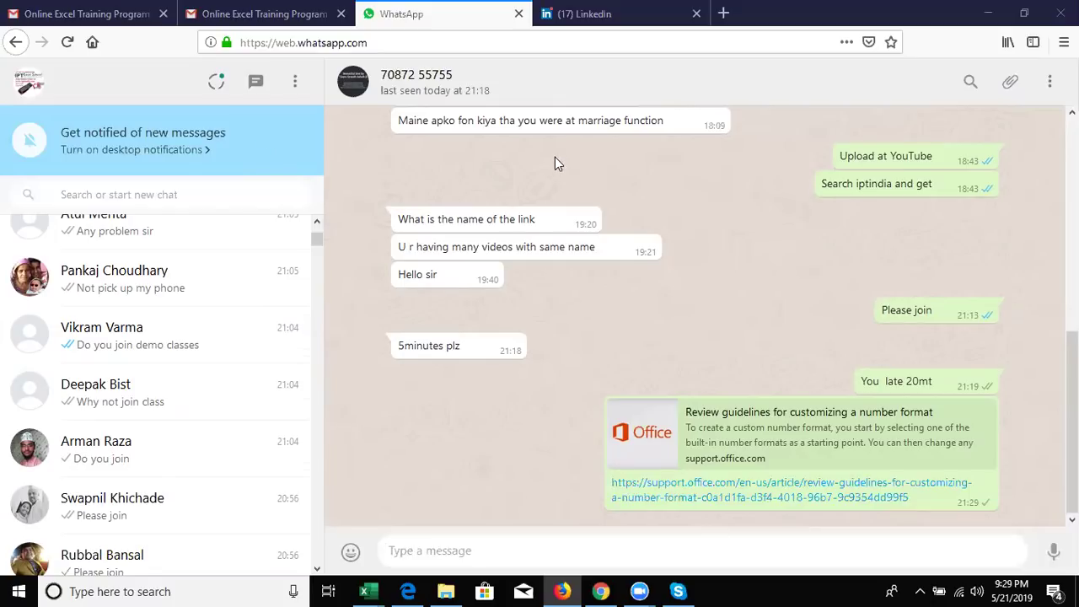
- Search for a contact by name, open their chat and send the help link
click(168, 190)
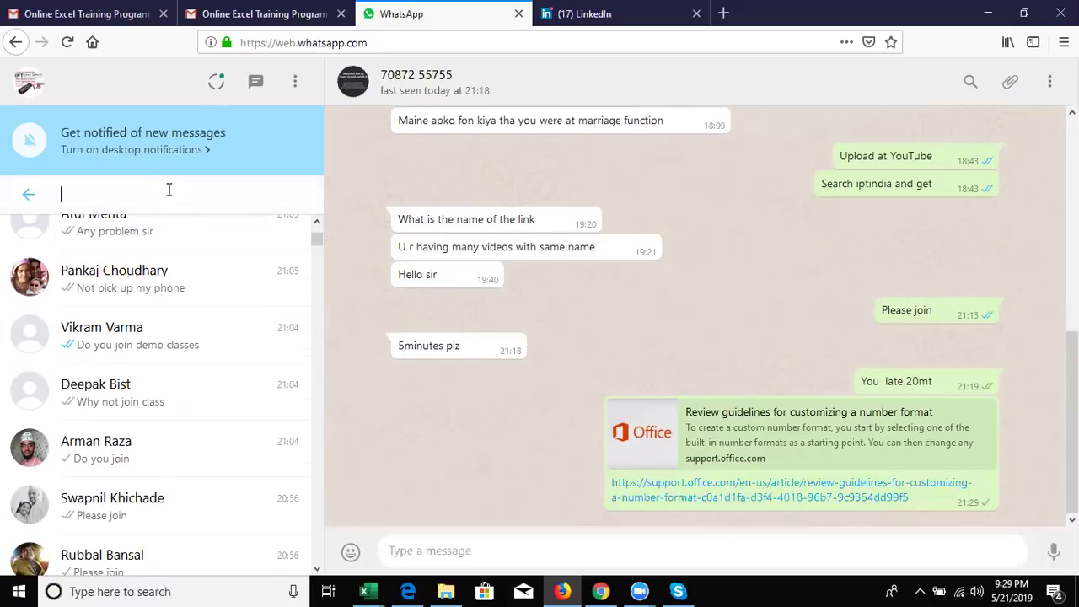
text(ra)
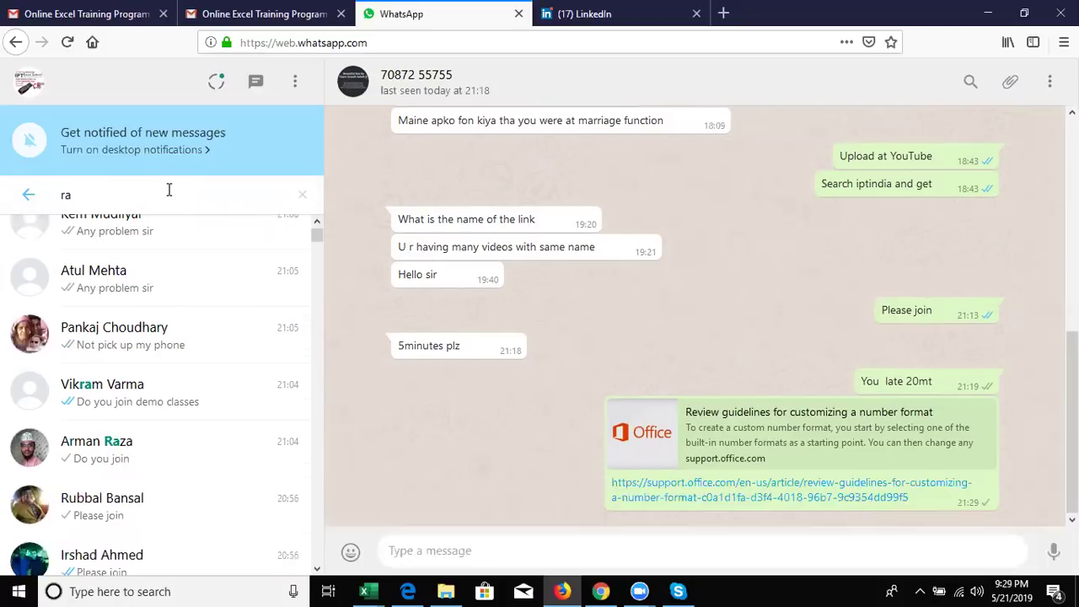
text(ju)
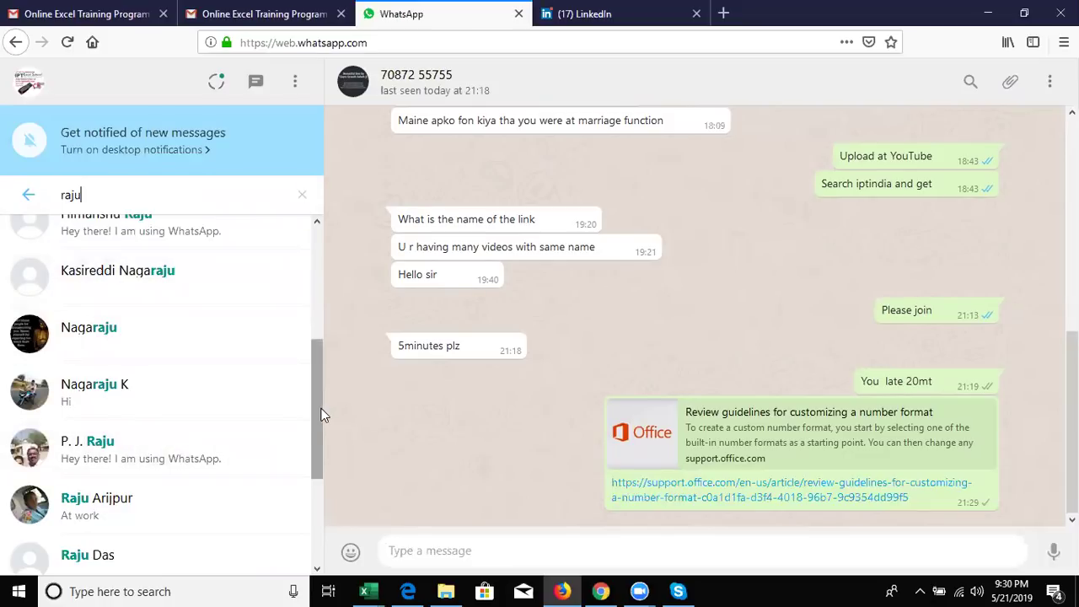
drag(320, 414, 330, 216)
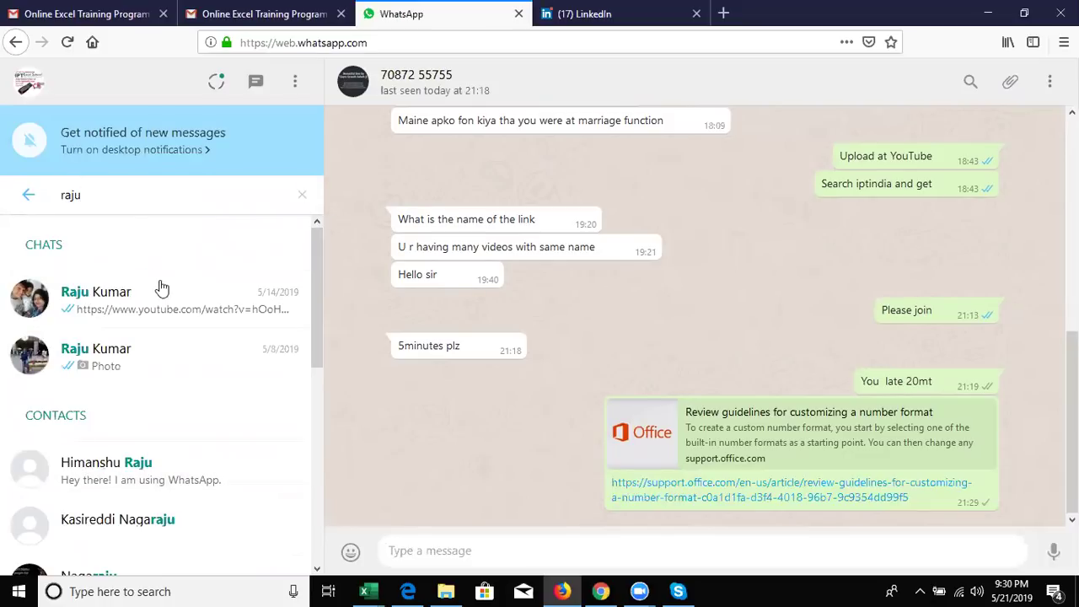
click(153, 308)
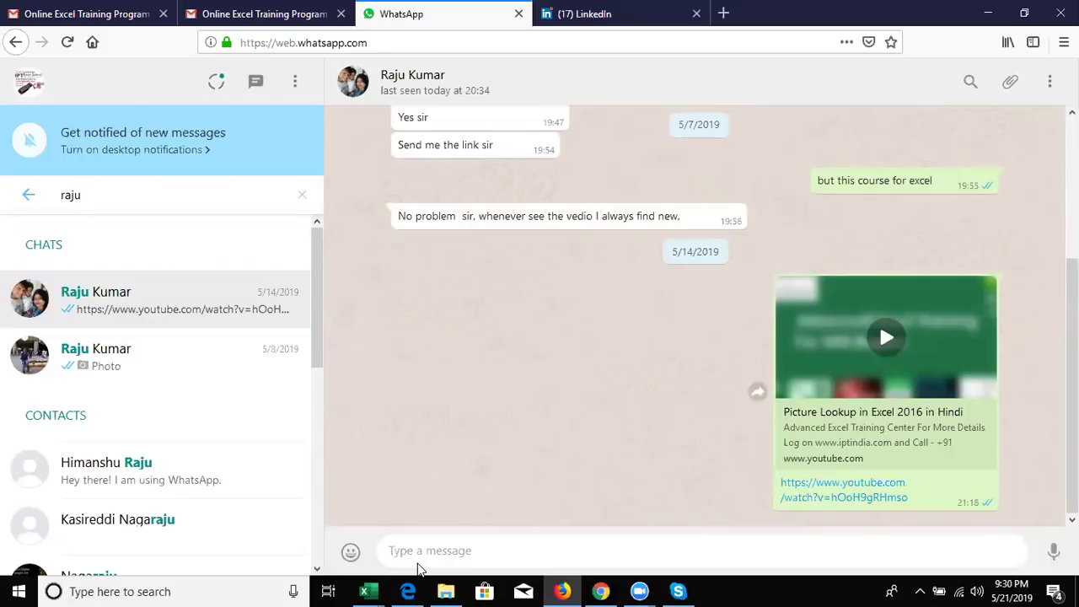
key(ctrl+v)
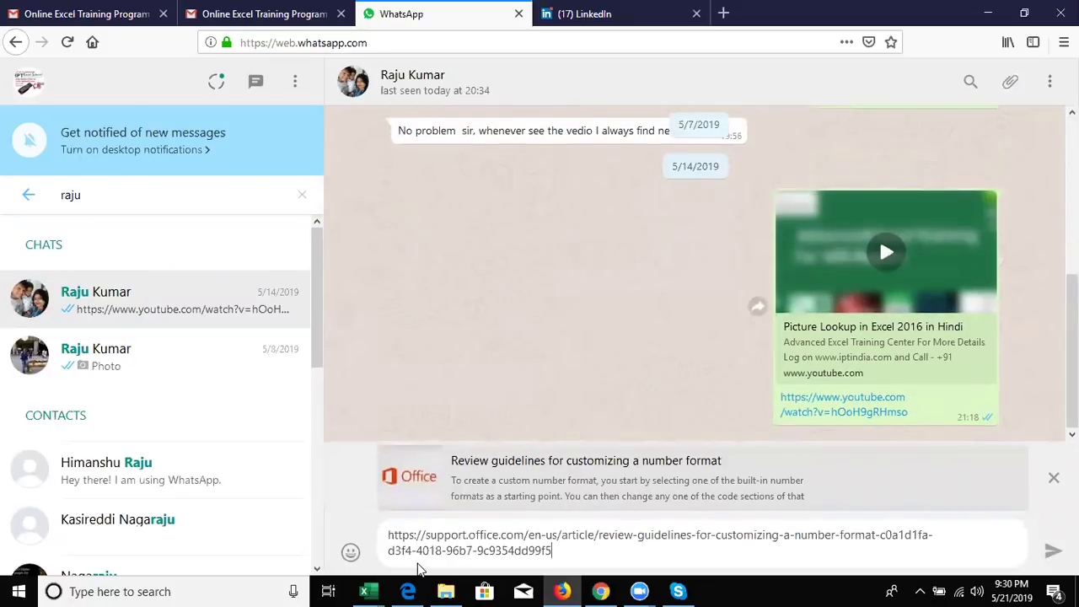
key(Return)
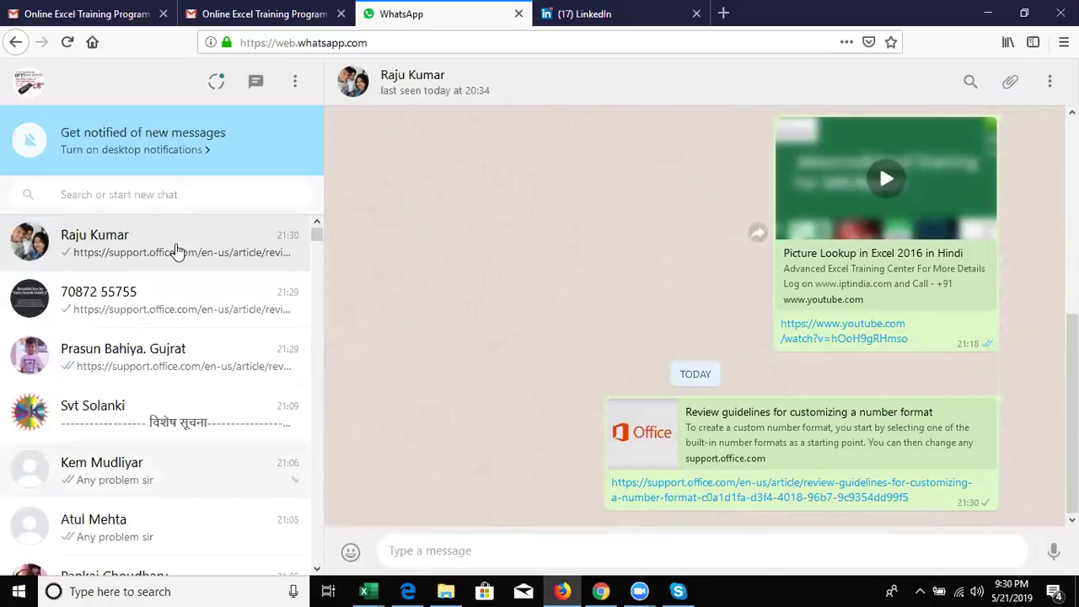
- Find a contact by phone number, send them the help link, then show the desktop
click(177, 201)
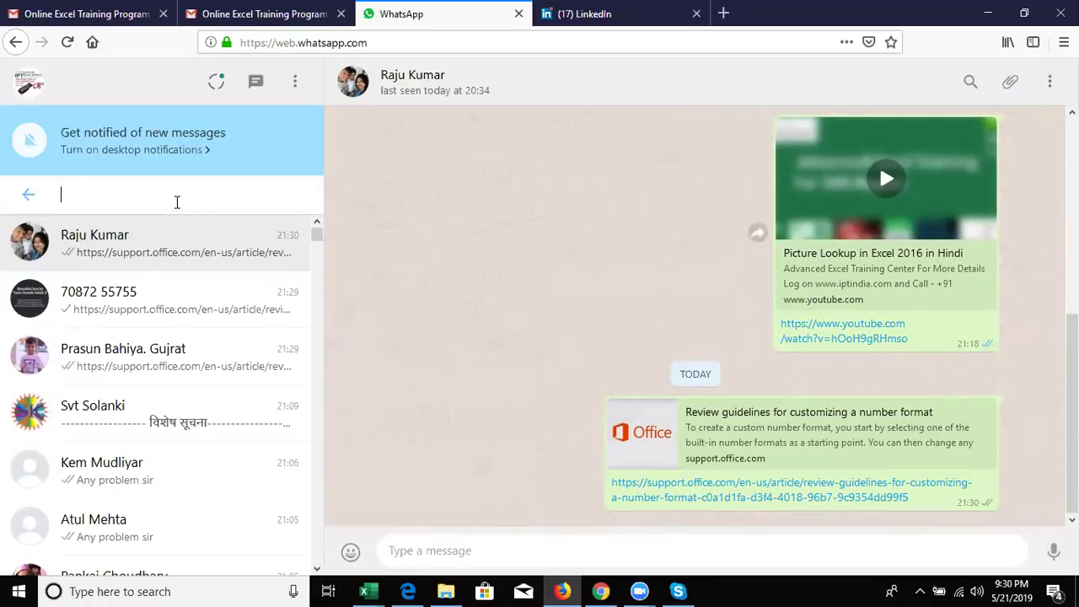
text(88)
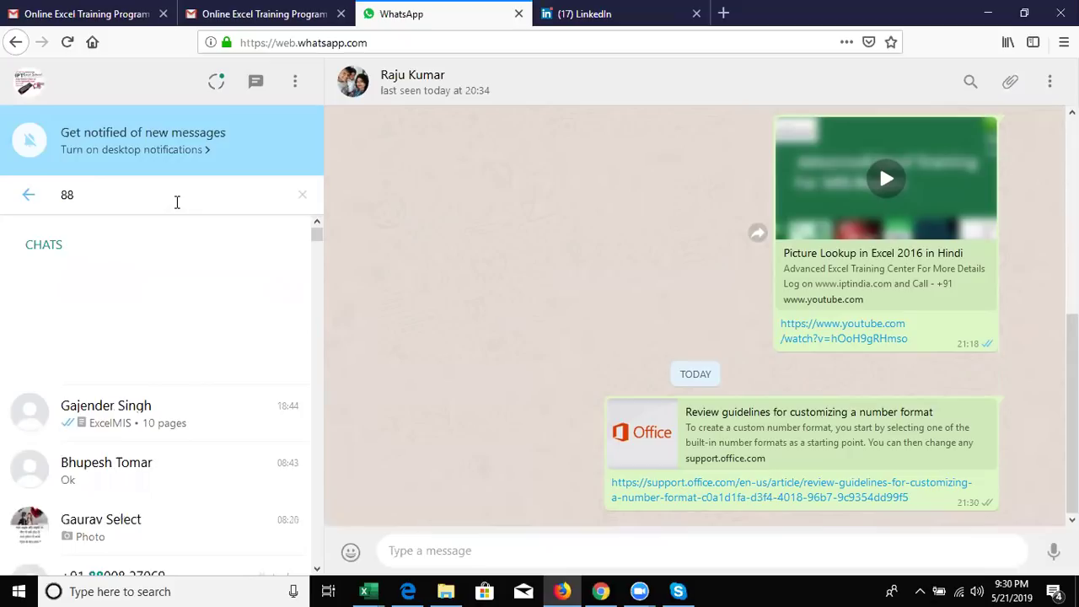
text(0257)
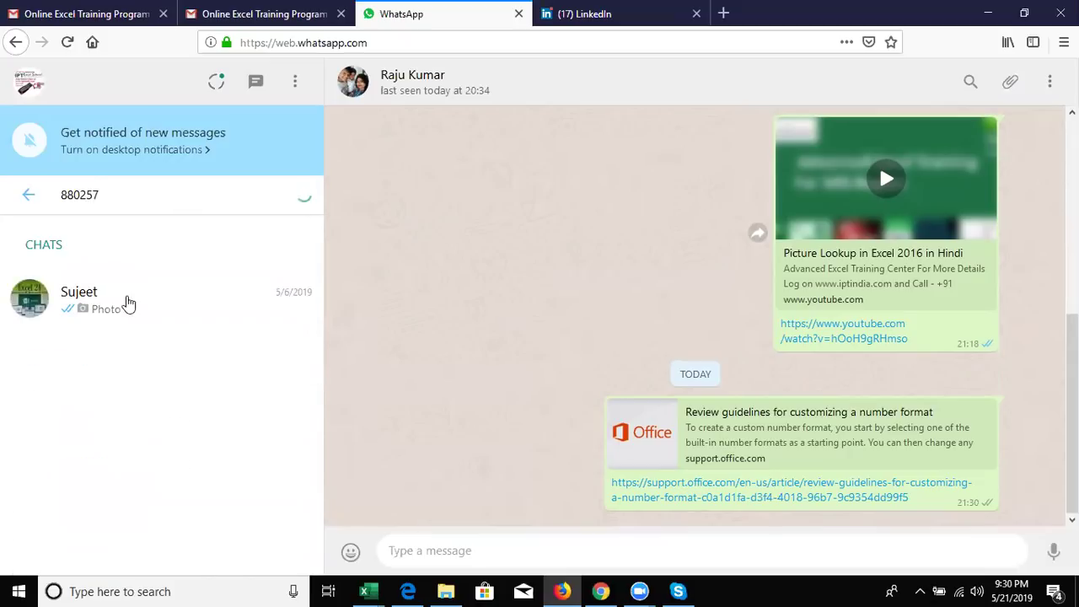
key(Return)
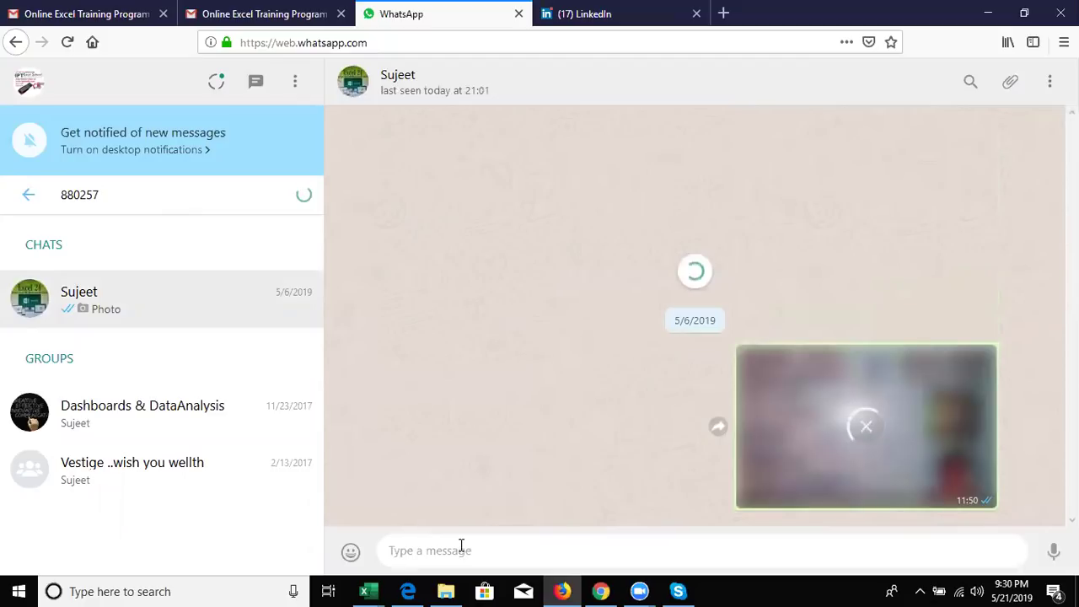
text(https://support.office.com/en-us/article/review-guidelines-for-customizing-a-number-format-c0a1d1fa-d3f4-4018-96b7-9c9354dd99f5)
key(Return)
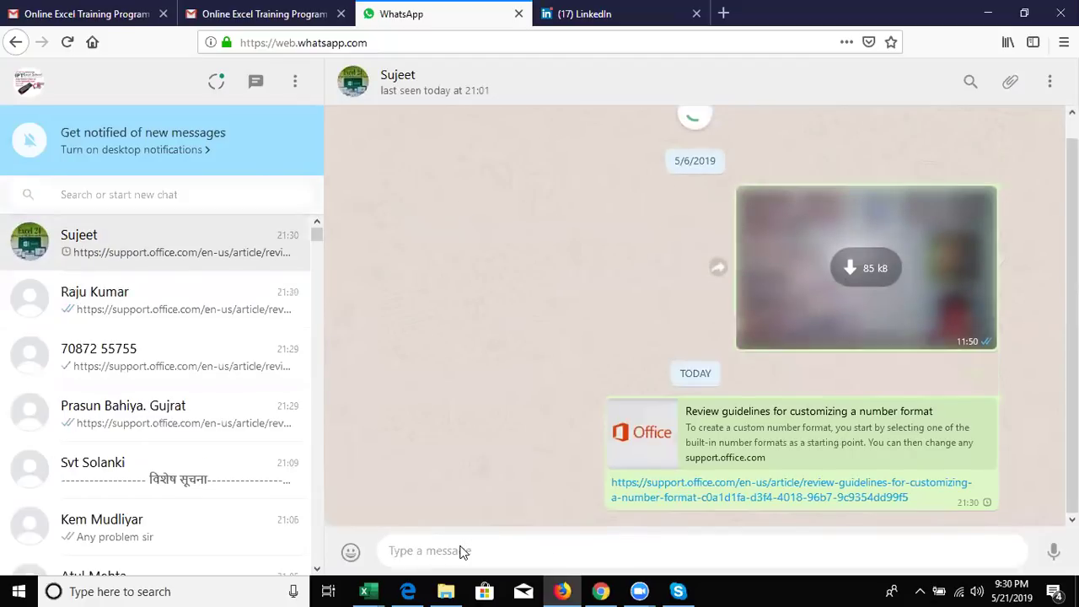
key(super+d)
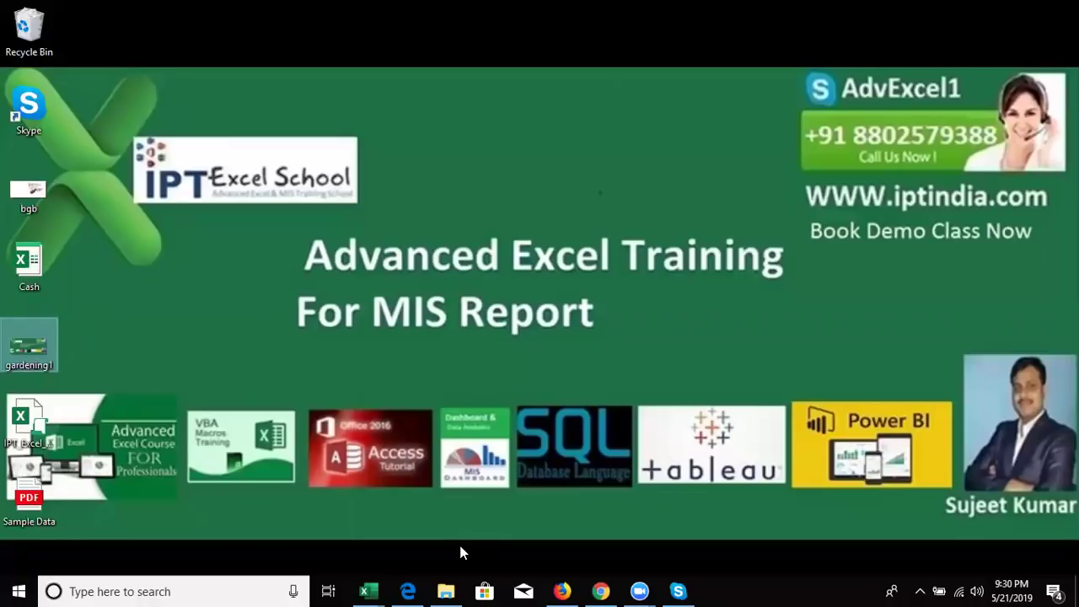